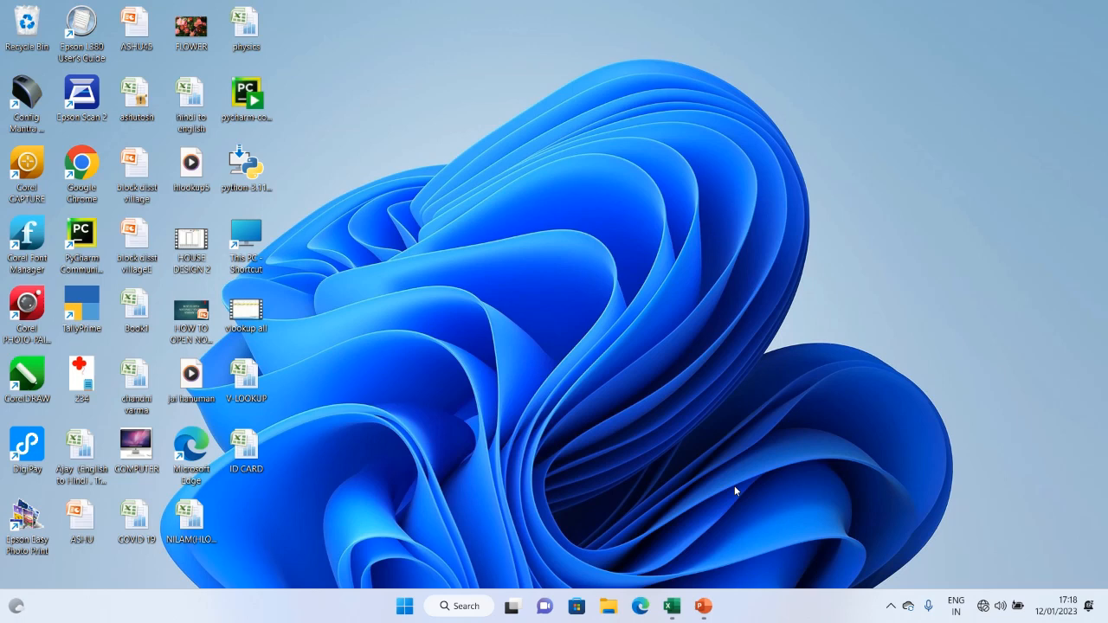
Switch to the COVID 19 workbook in Excel.
left_click(672, 606)
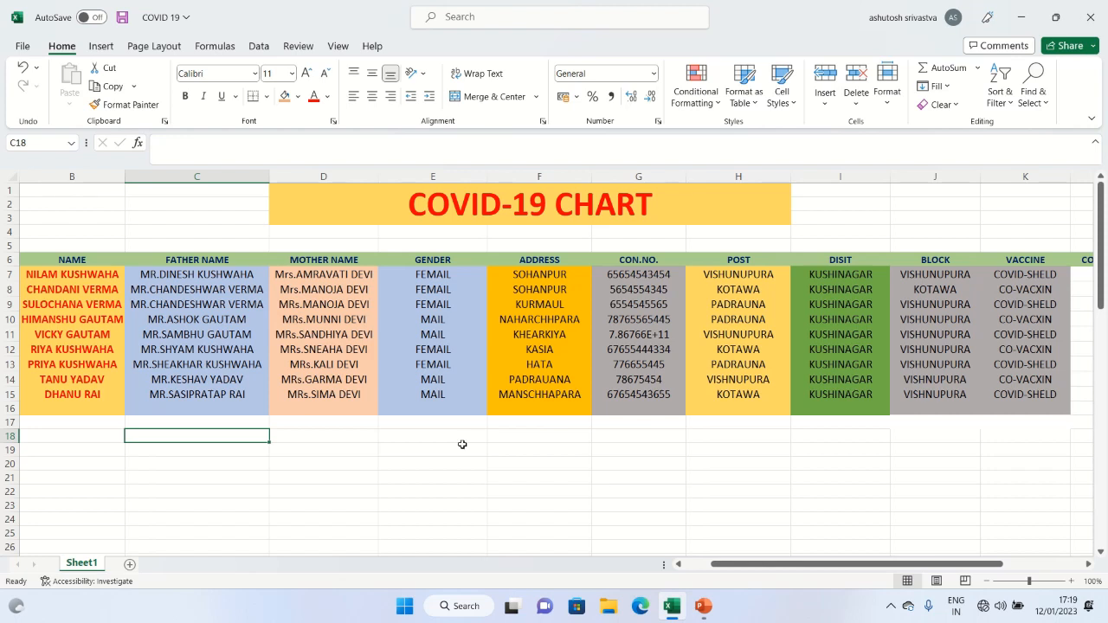
left_click(451, 478)
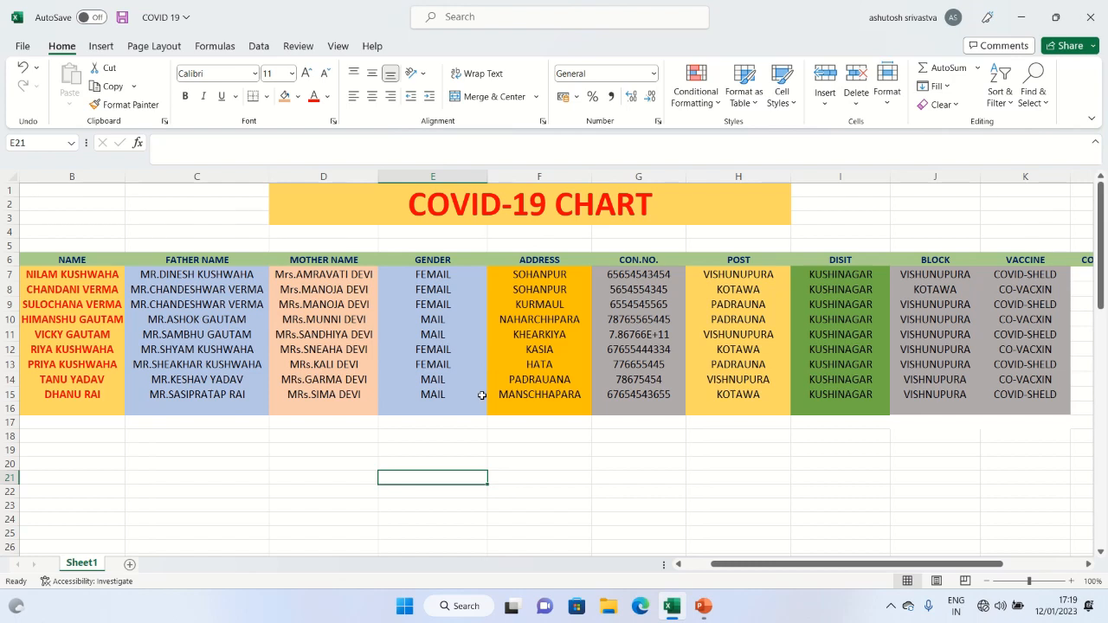
left_click(445, 460)
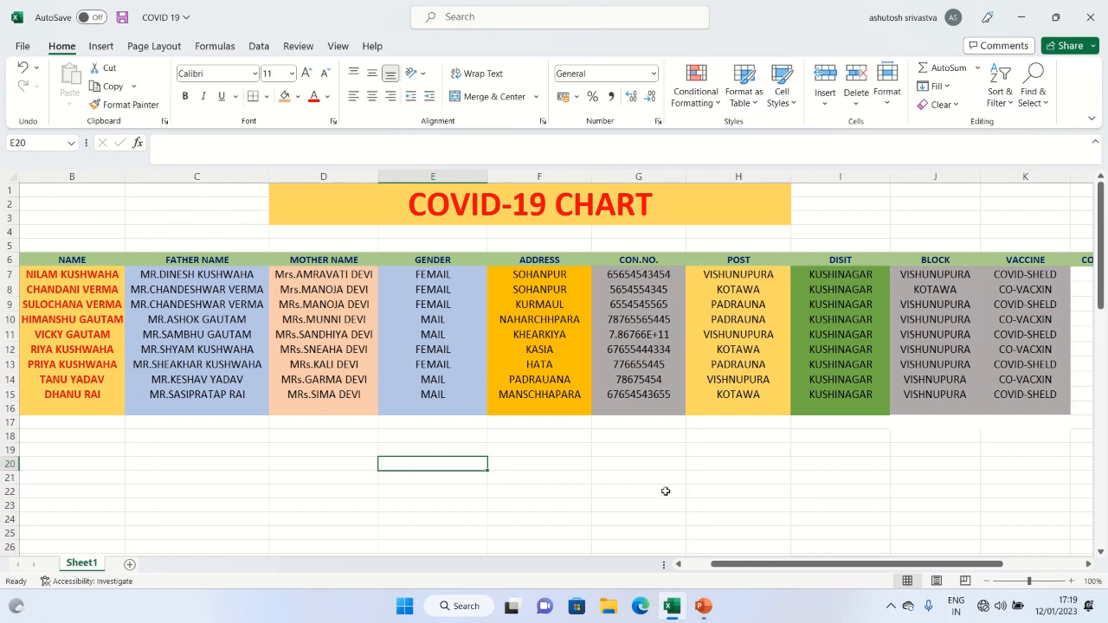
Start a COUNTIF formula in cell L7 under COVID- SHIELD, using K7:K63 of the VACCINE column as the range.
right_click(743, 567)
left_click_drag(744, 569, 821, 565)
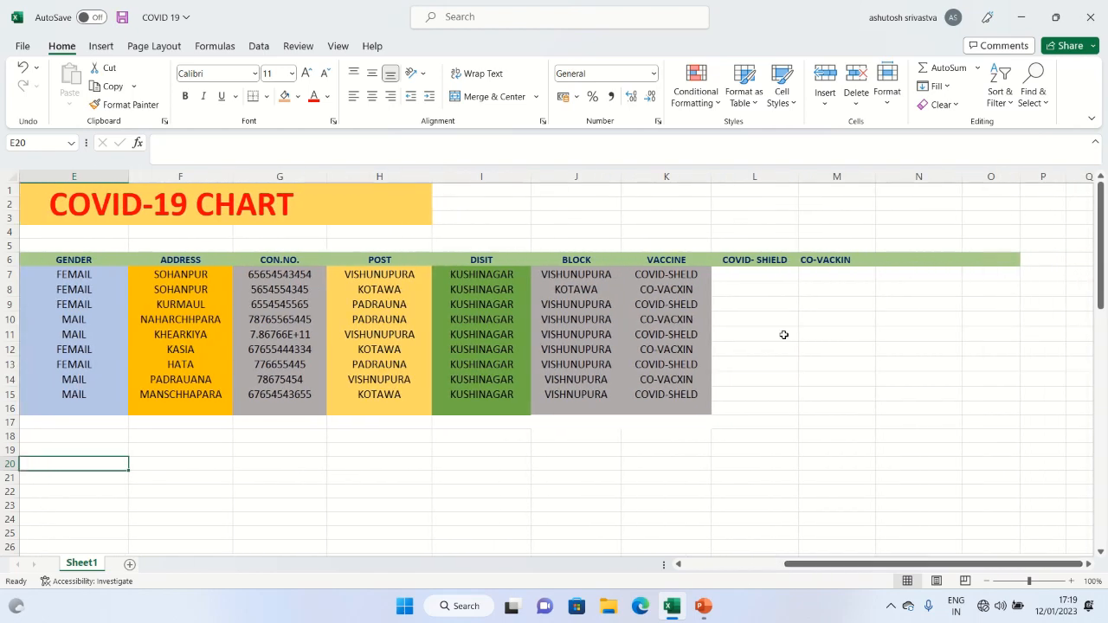
left_click(759, 279)
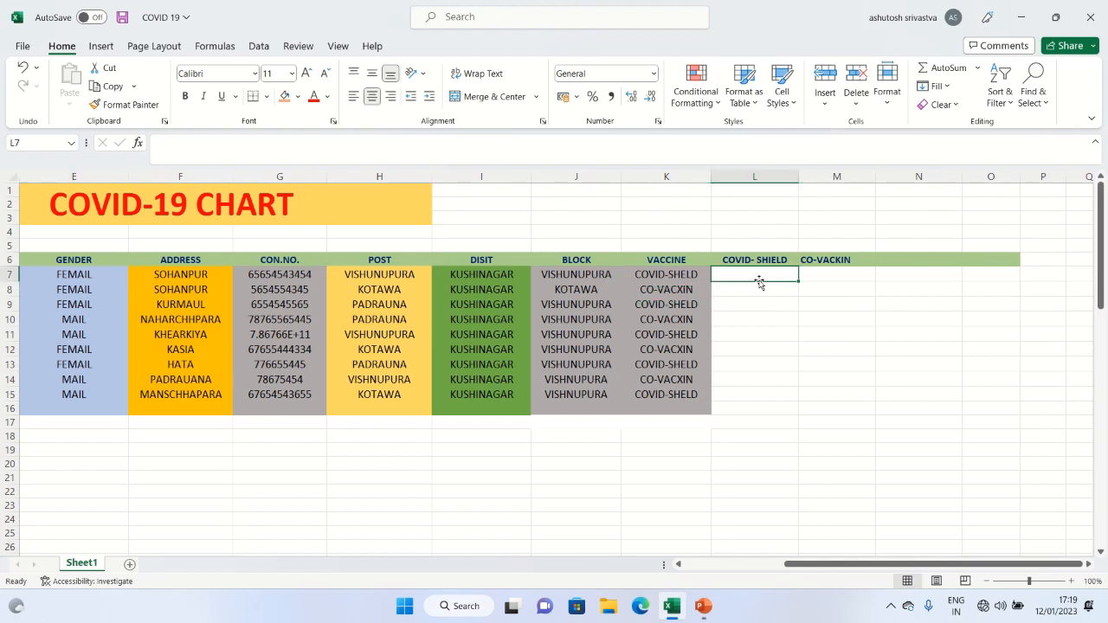
type("=")
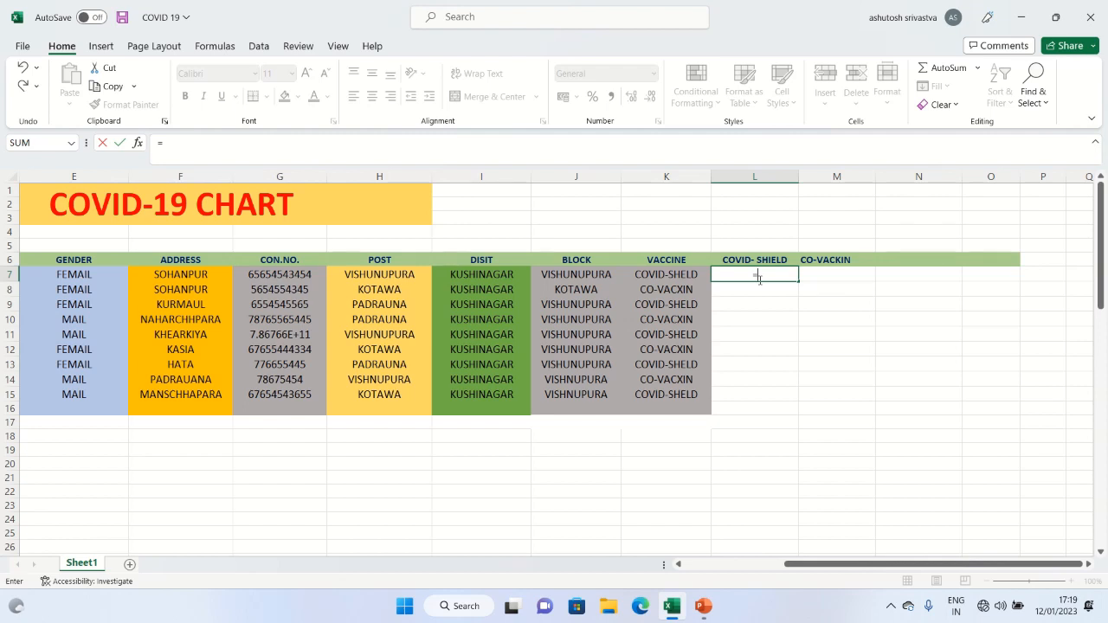
type("CO")
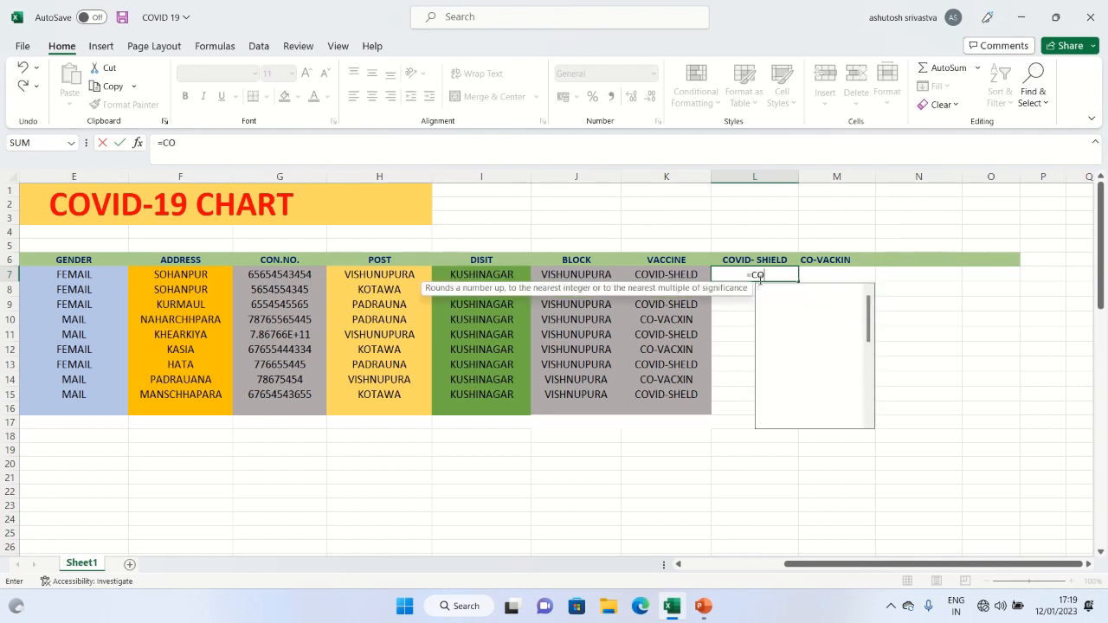
type("UNT")
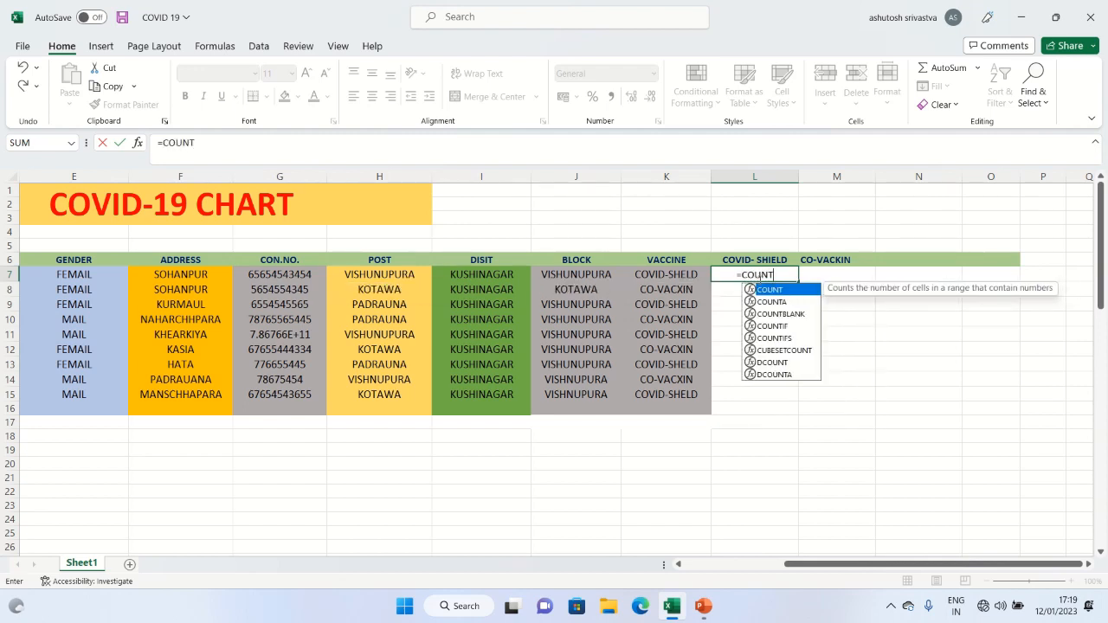
type("IF")
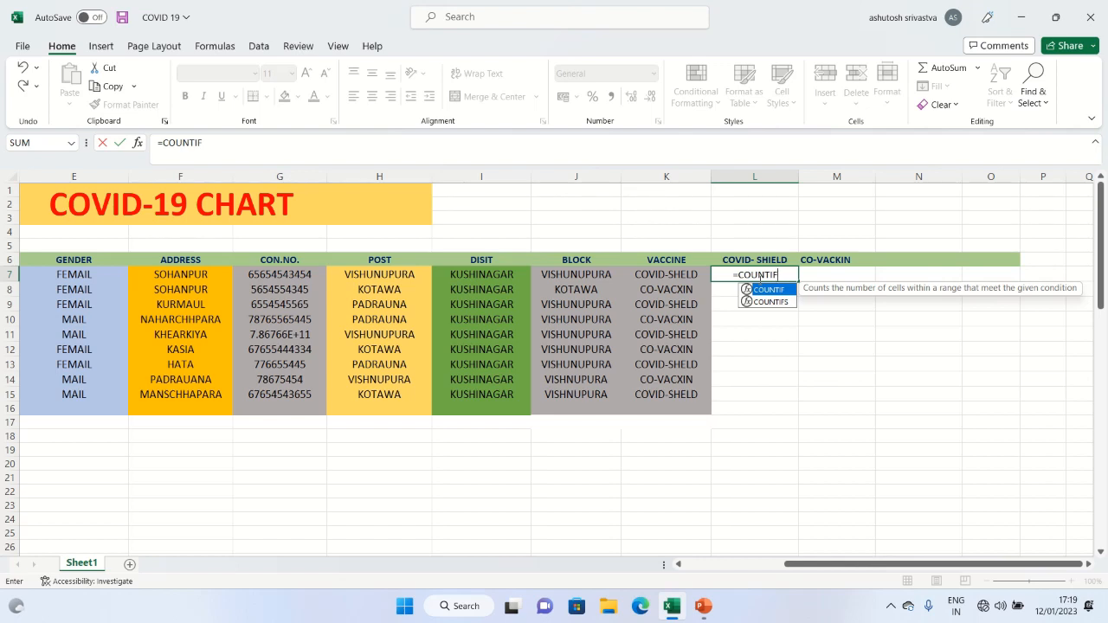
type("(")
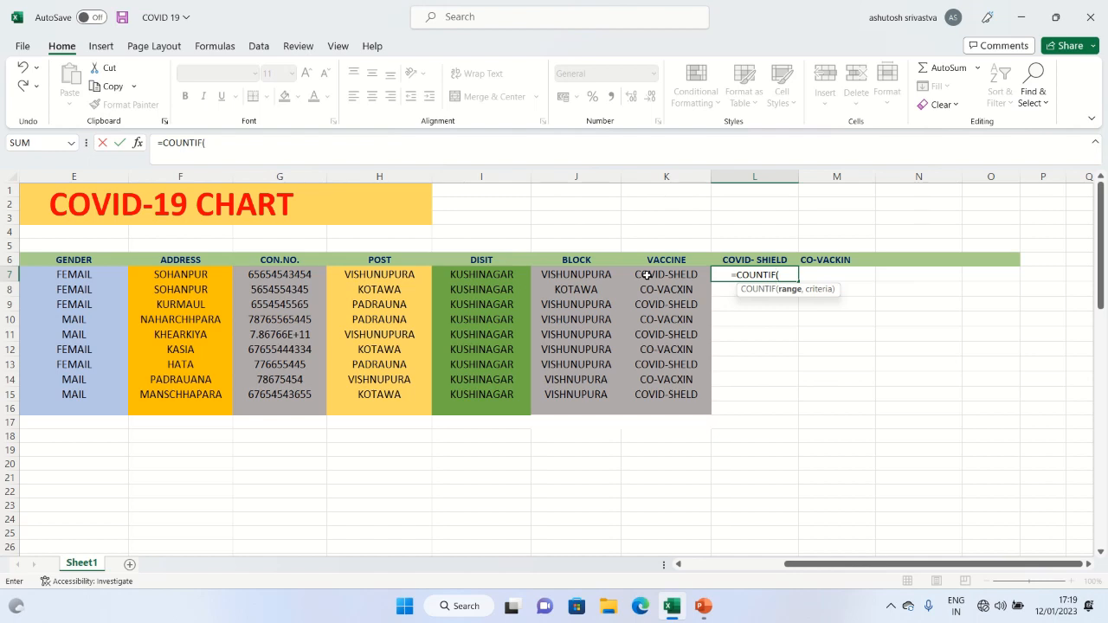
left_click_drag(646, 274, 651, 579)
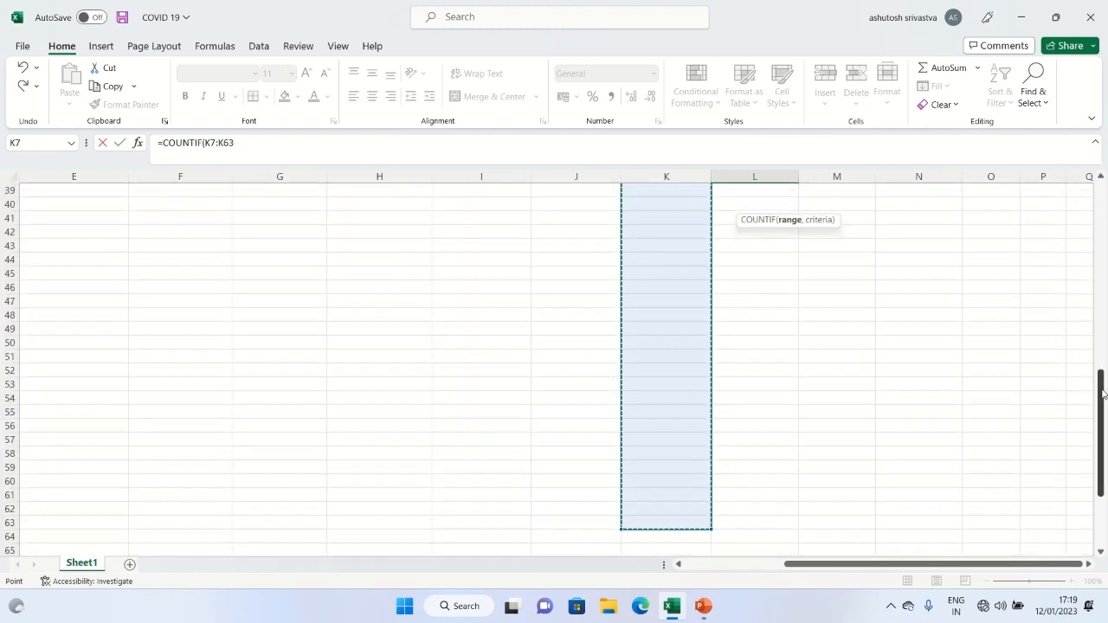
left_click(245, 142)
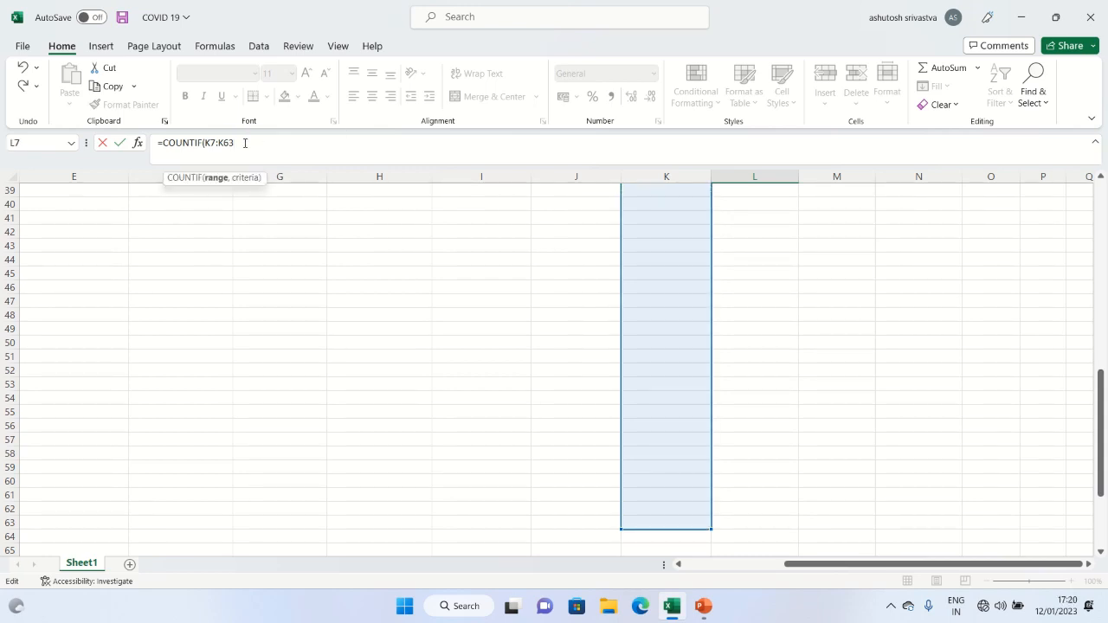
Complete the COUNTIF formula in L7 with the criterion "COVID-SHELD" and enter it.
type(",")
left_click_drag(1093, 401, 1091, 223)
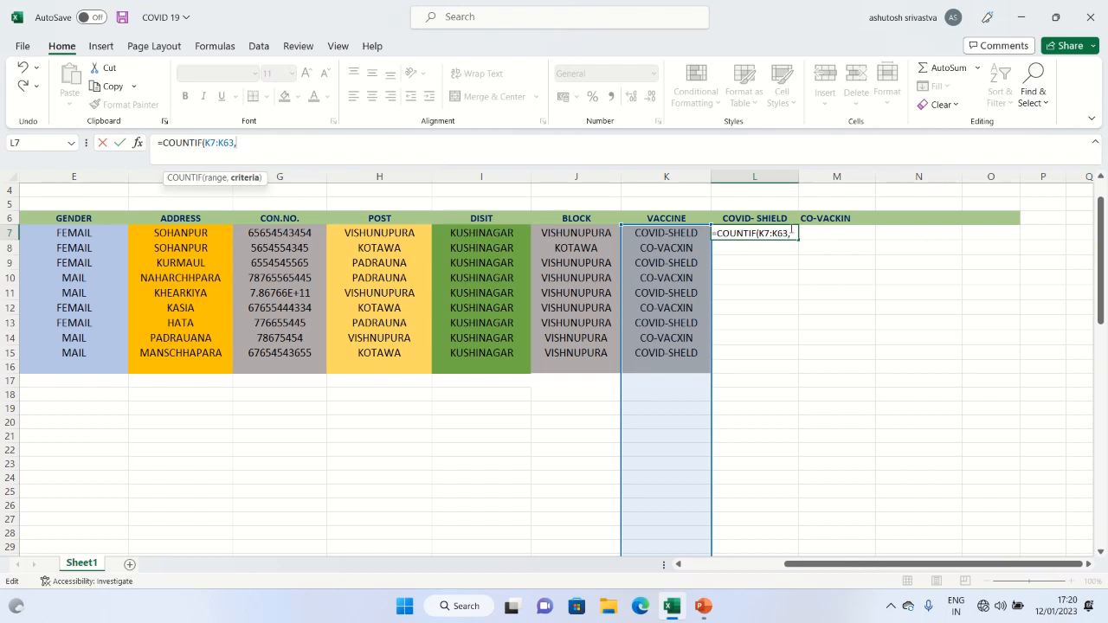
left_click(791, 232)
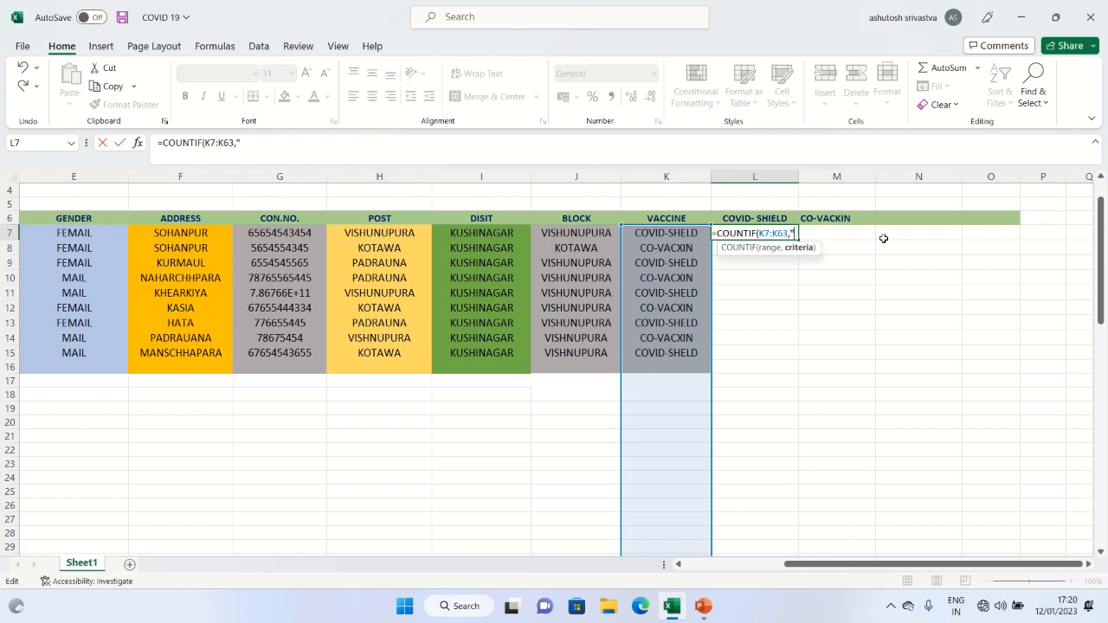
type("C")
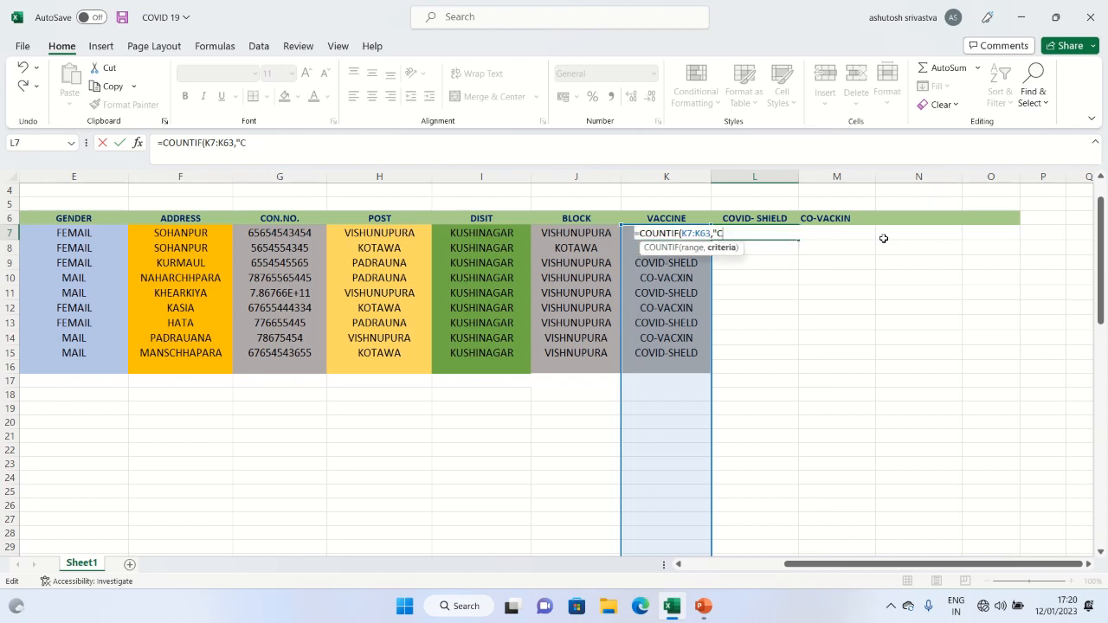
type("OVID-SHELD")
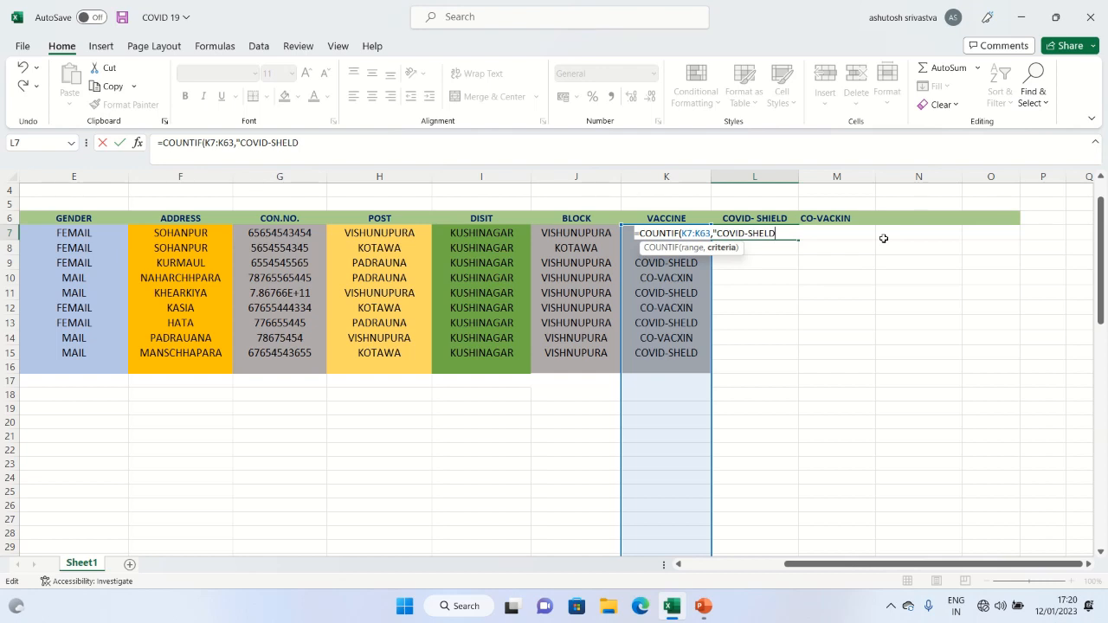
type("\")")
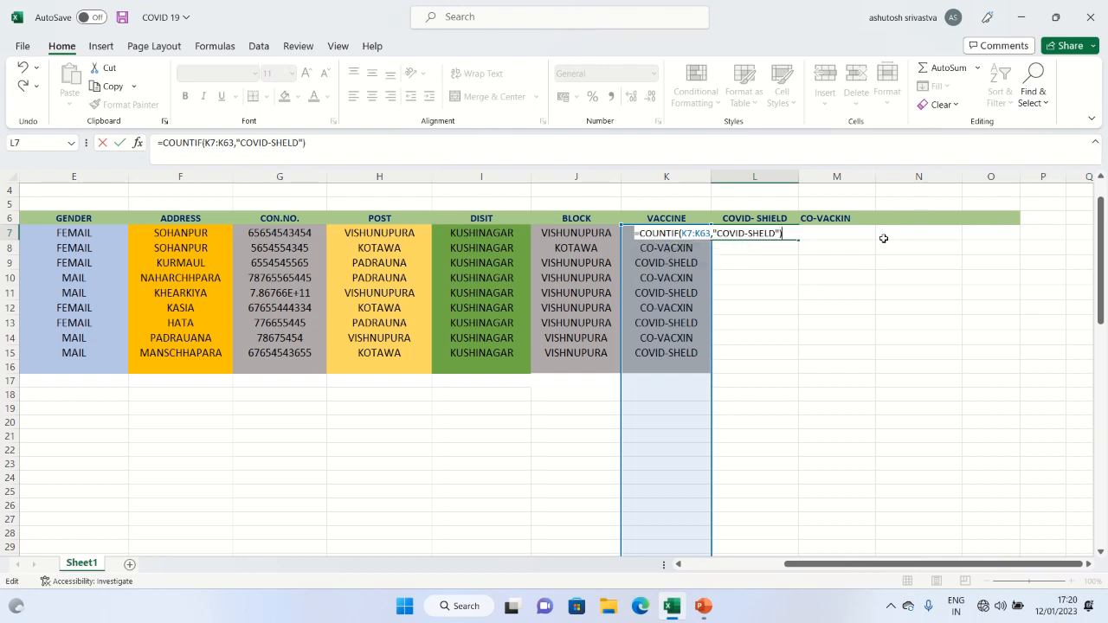
key("Return")
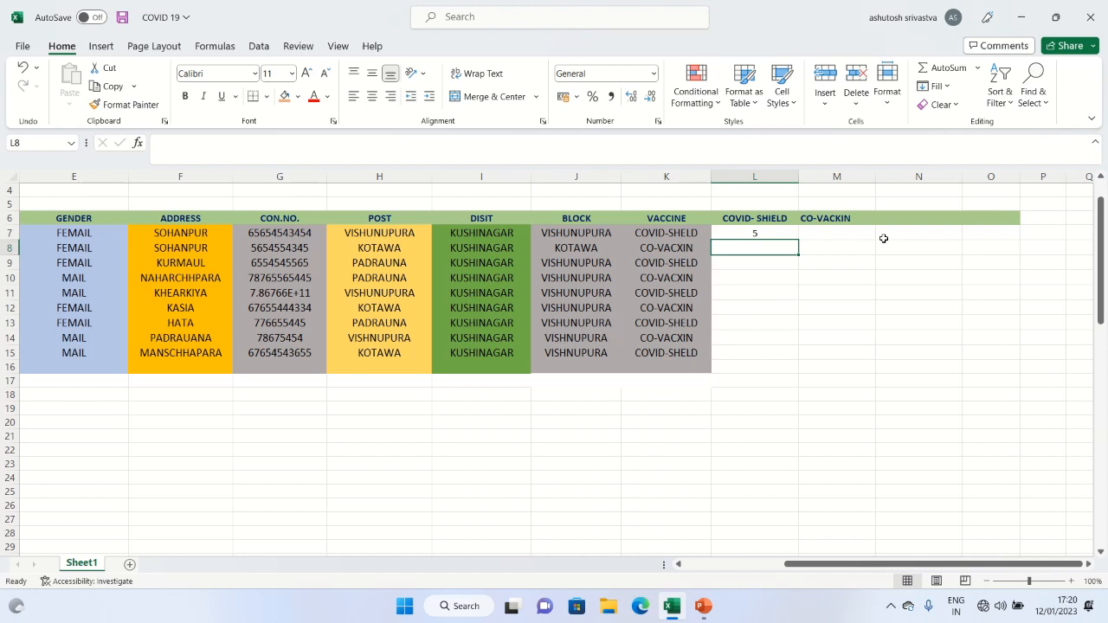
Increase the font size of cells L7:M7 to 20.
left_click(772, 234)
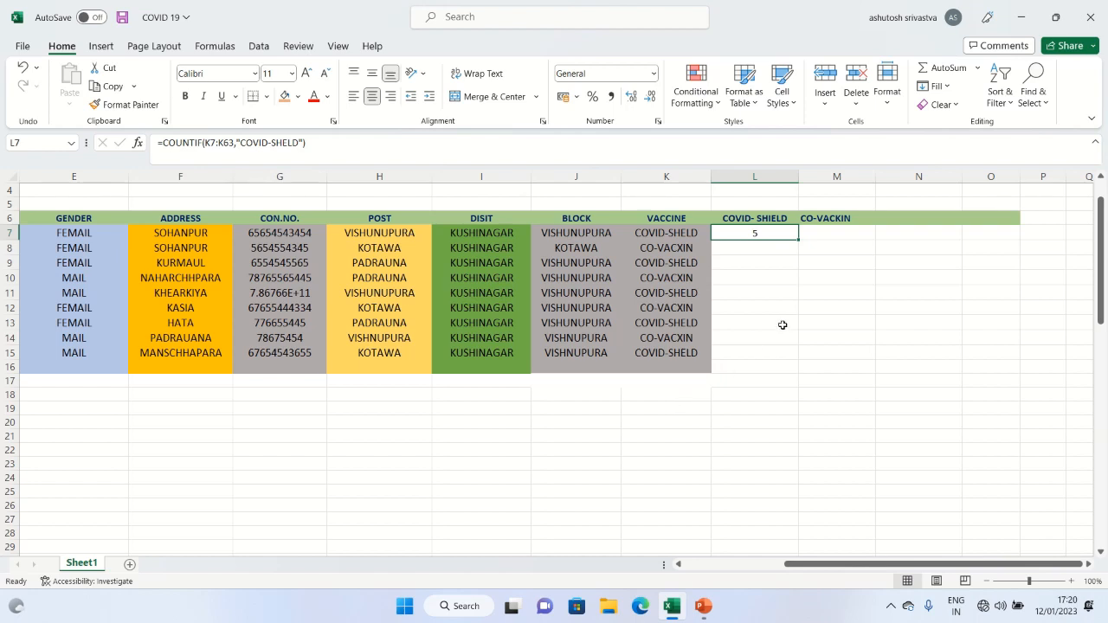
left_click(824, 232)
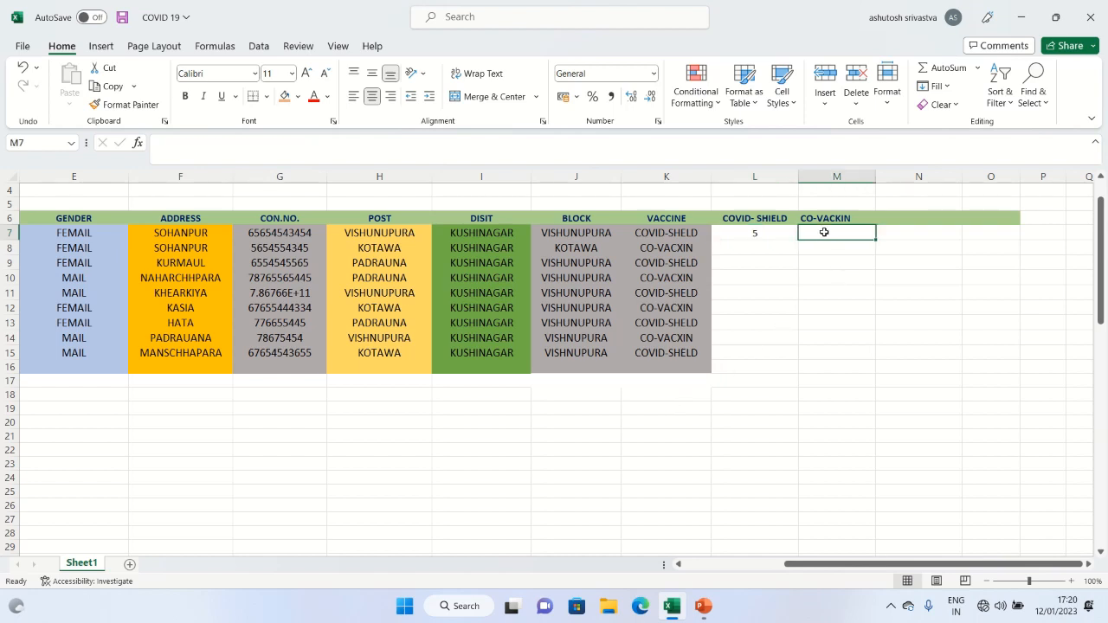
left_click_drag(755, 234, 813, 236)
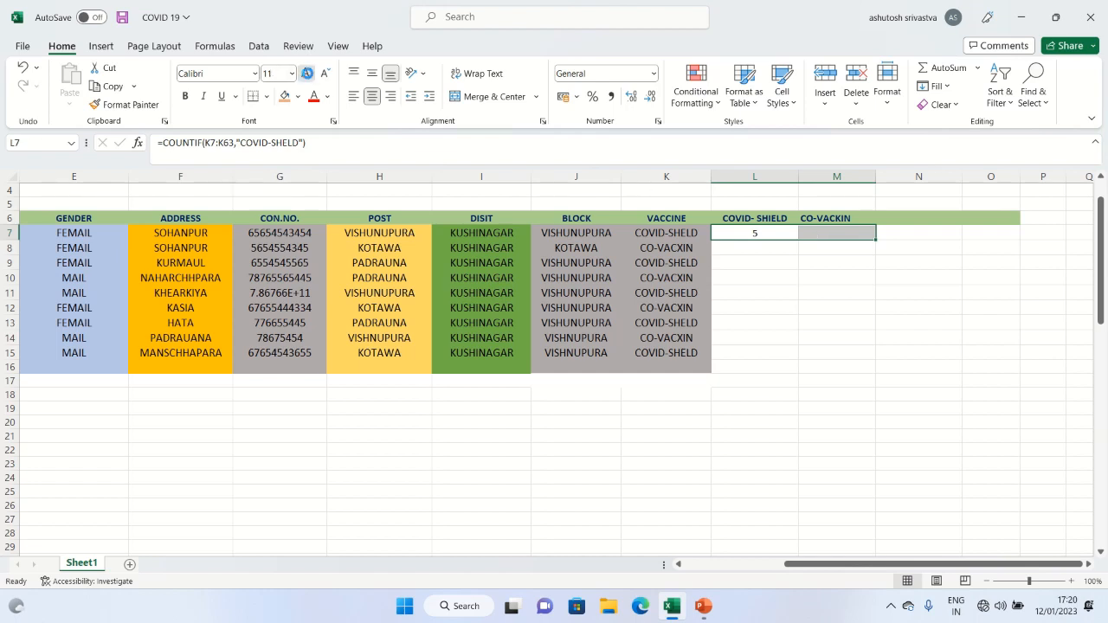
left_click(307, 73)
left_click(307, 74)
left_click(307, 73)
left_click(308, 76)
left_click(309, 77)
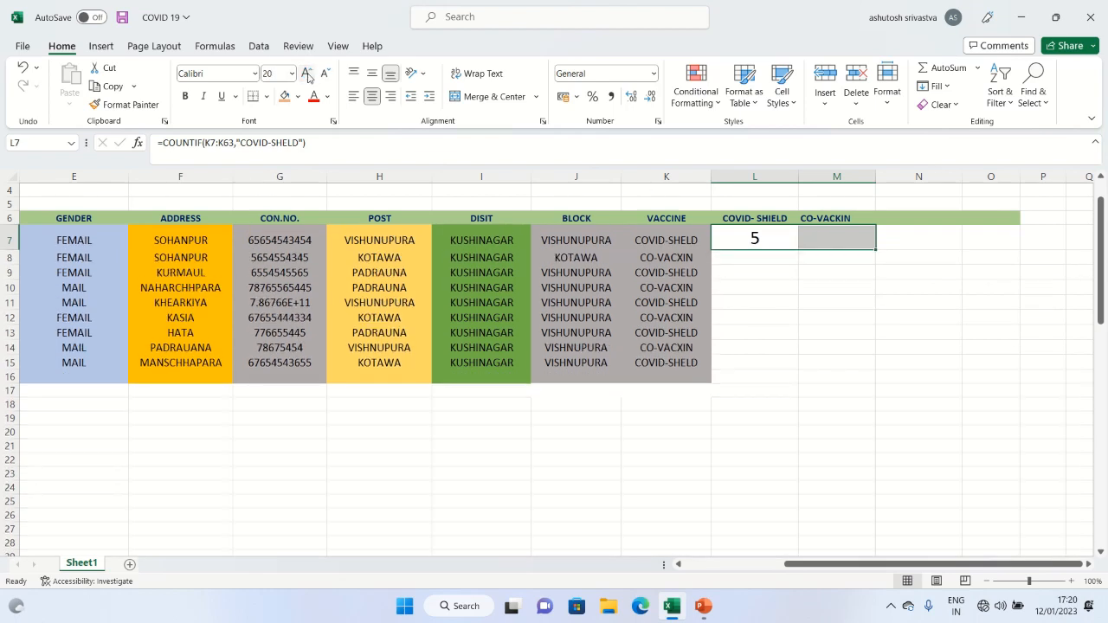
Start a COUNTIF formula in cell M7 under CO-VACKIN, using K7:K39 of the VACCINE column as the range.
left_click(826, 239)
type("=")
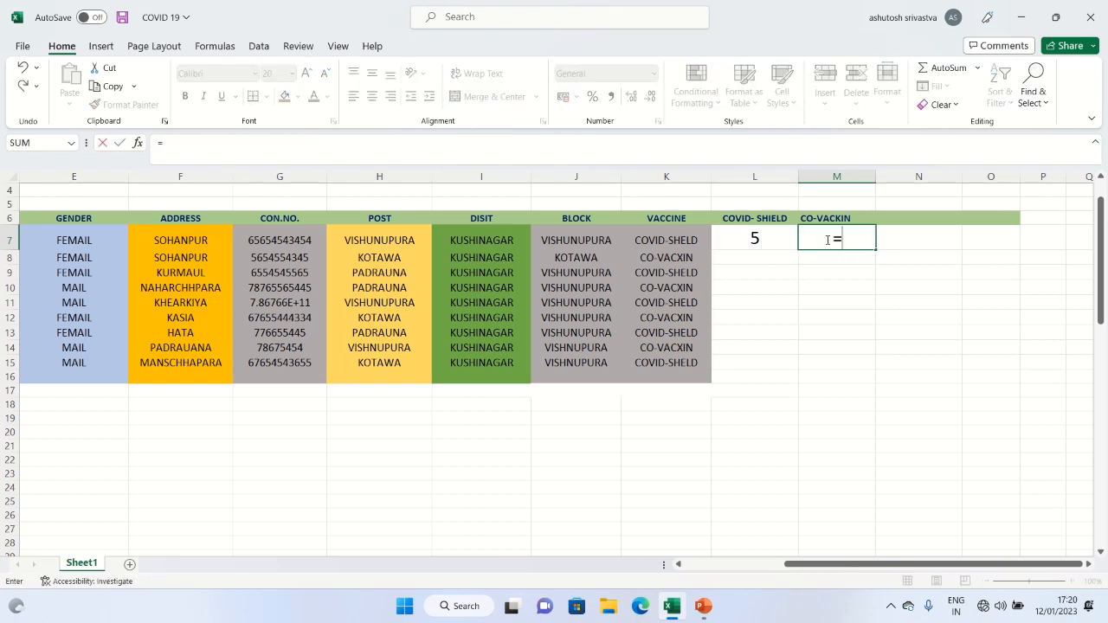
type("COUNT")
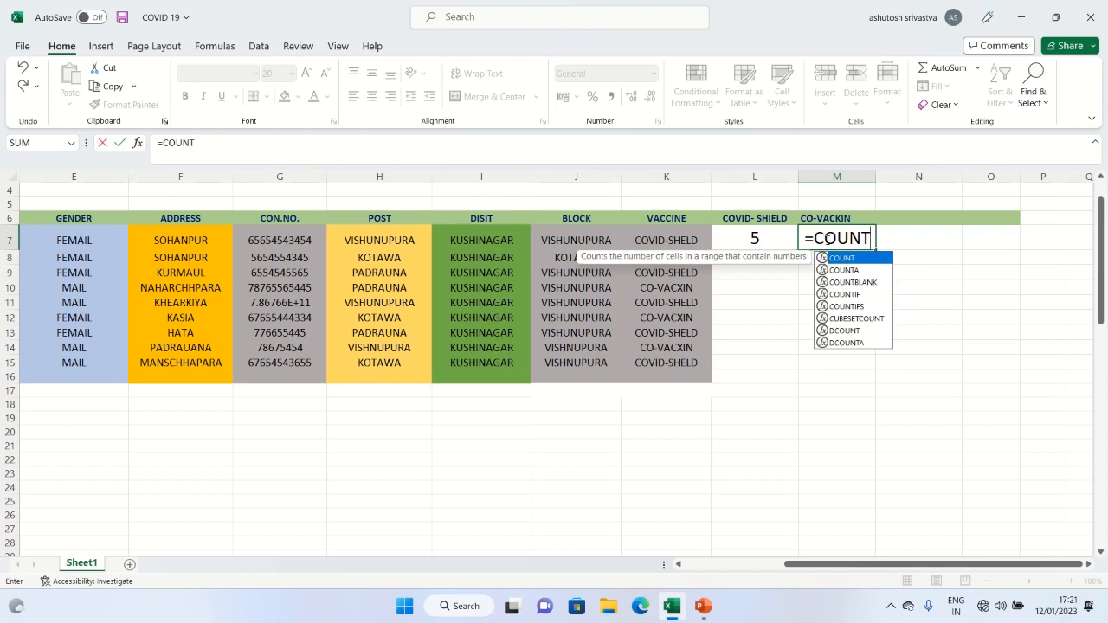
type("IF")
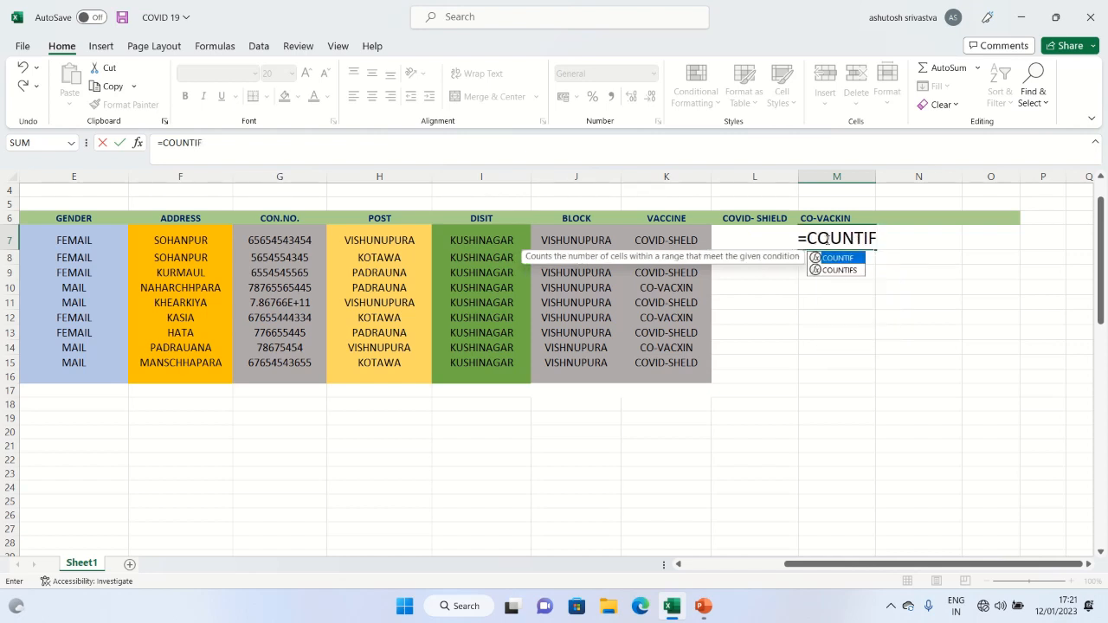
type("(")
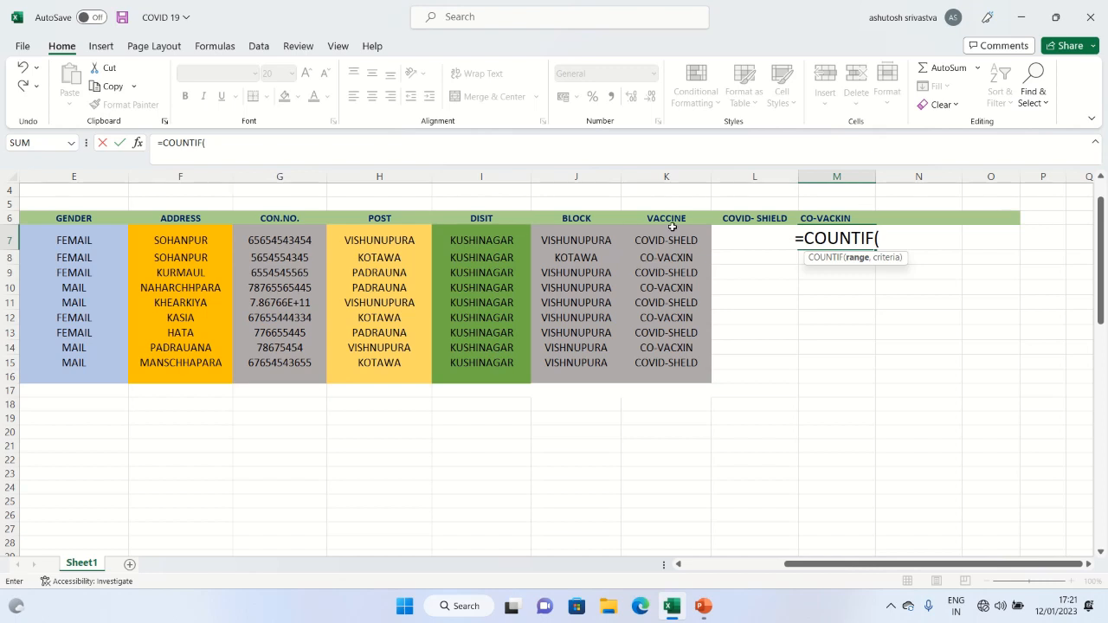
left_click_drag(672, 242, 678, 578)
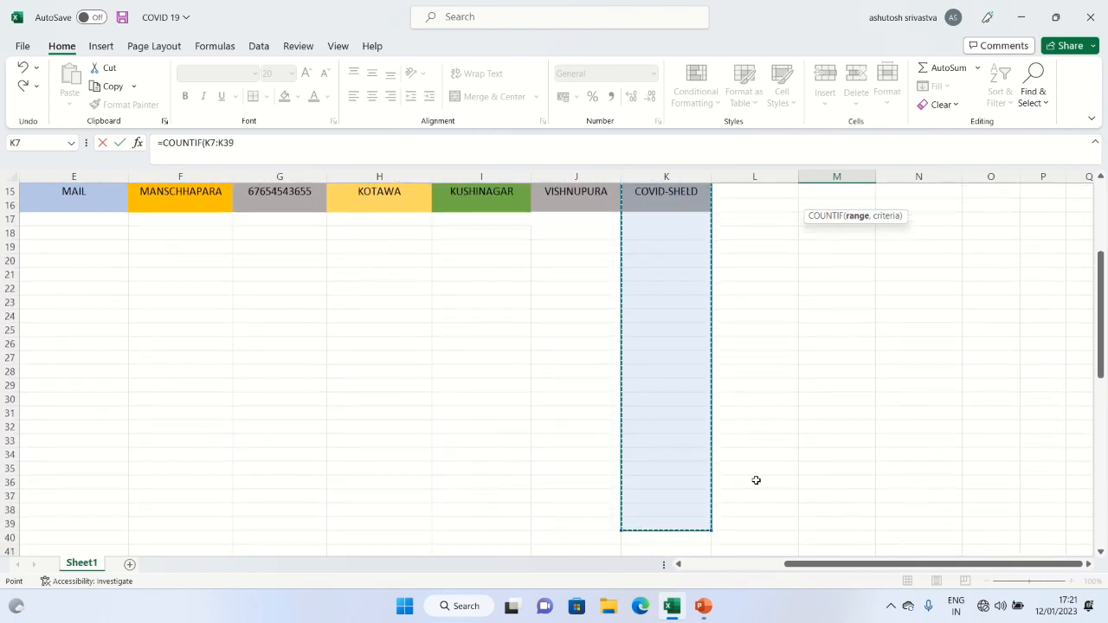
left_click(308, 141)
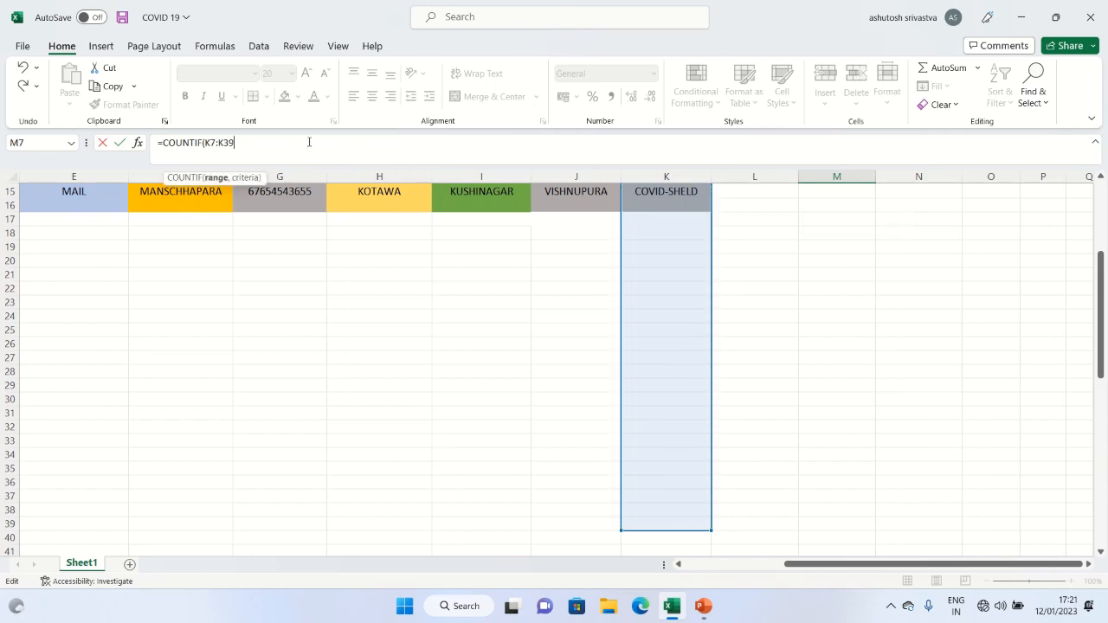
Complete the COUNTIF formula in M7 with the criterion "CO-VACXIN" and enter it.
type(",")
left_click_drag(1100, 319, 1089, 232)
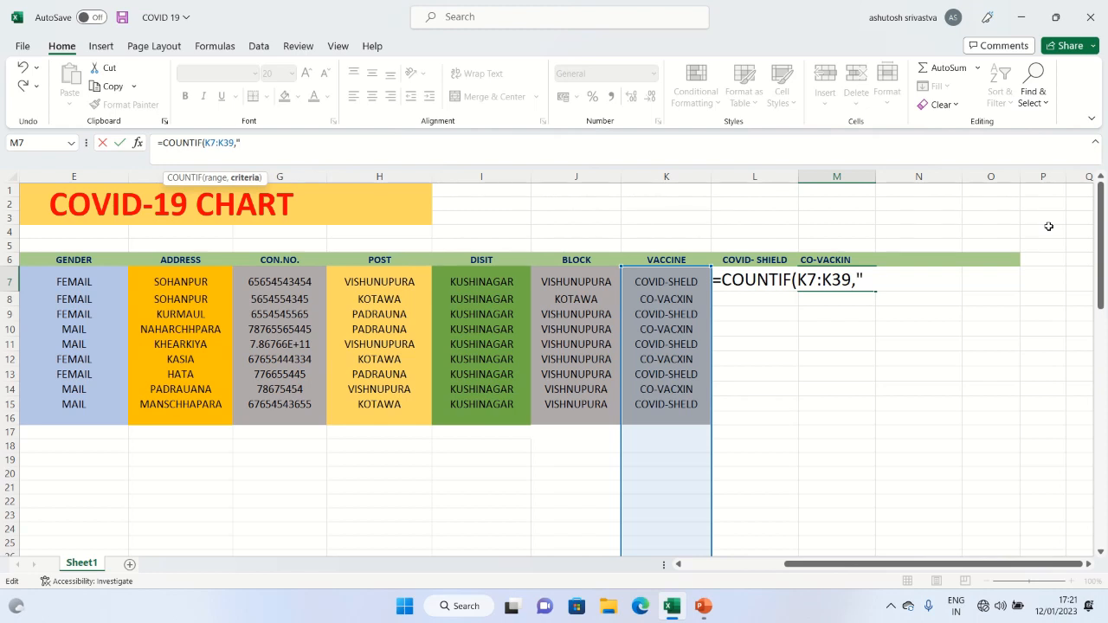
type("CO-VACI")
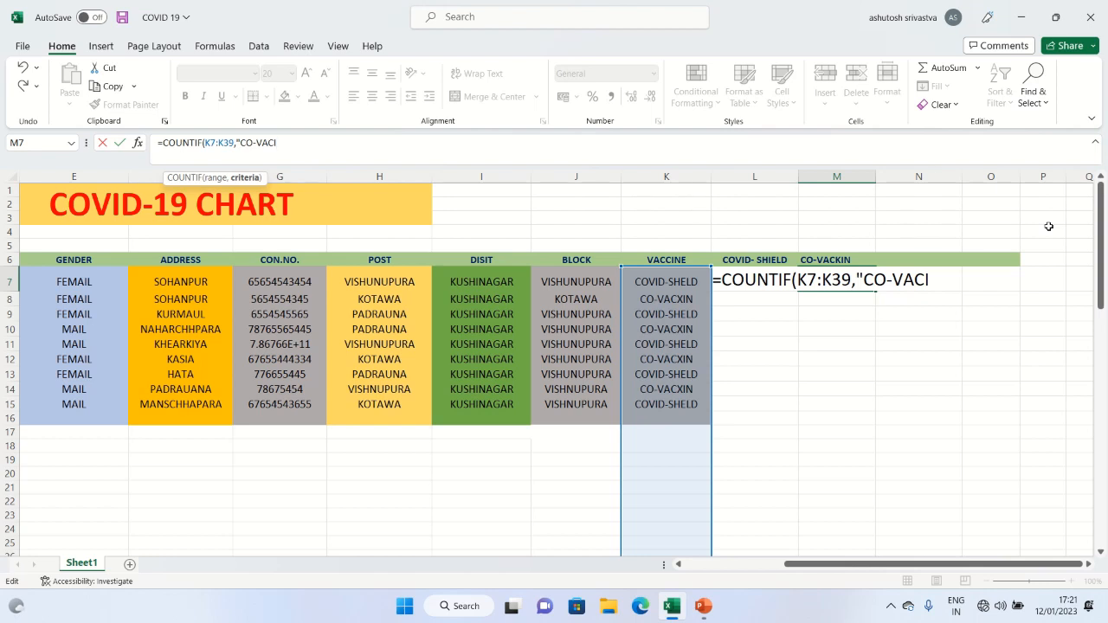
key("BackSpace")
type("XIN\")")
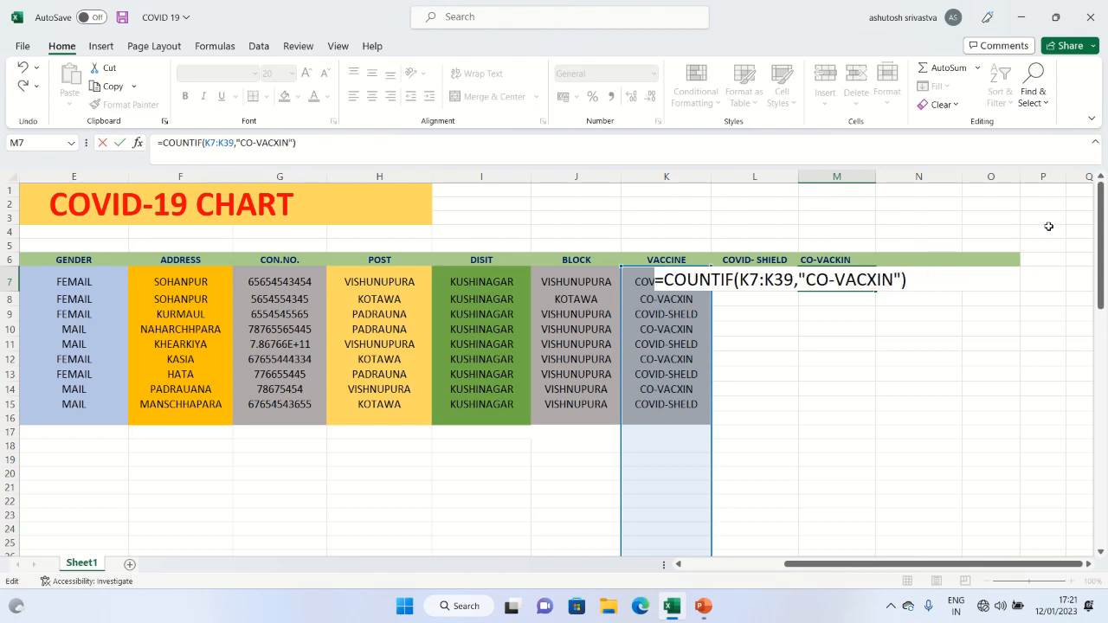
key("Return")
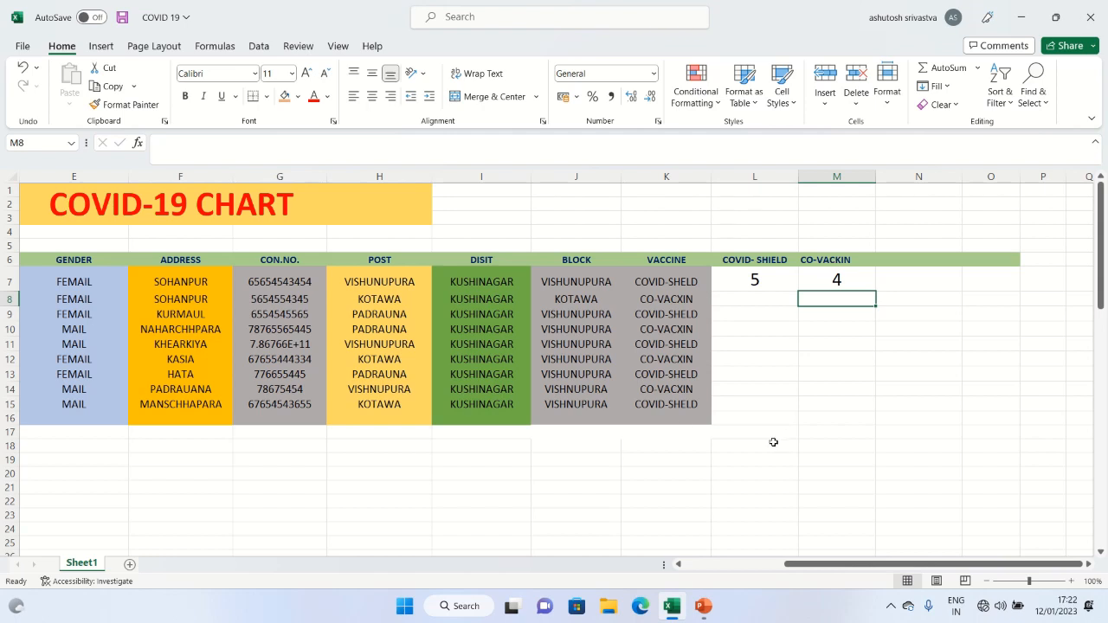
Enter COVID-SHELD in cell K16, the empty row at the end of the VACCINE column.
left_click(664, 417)
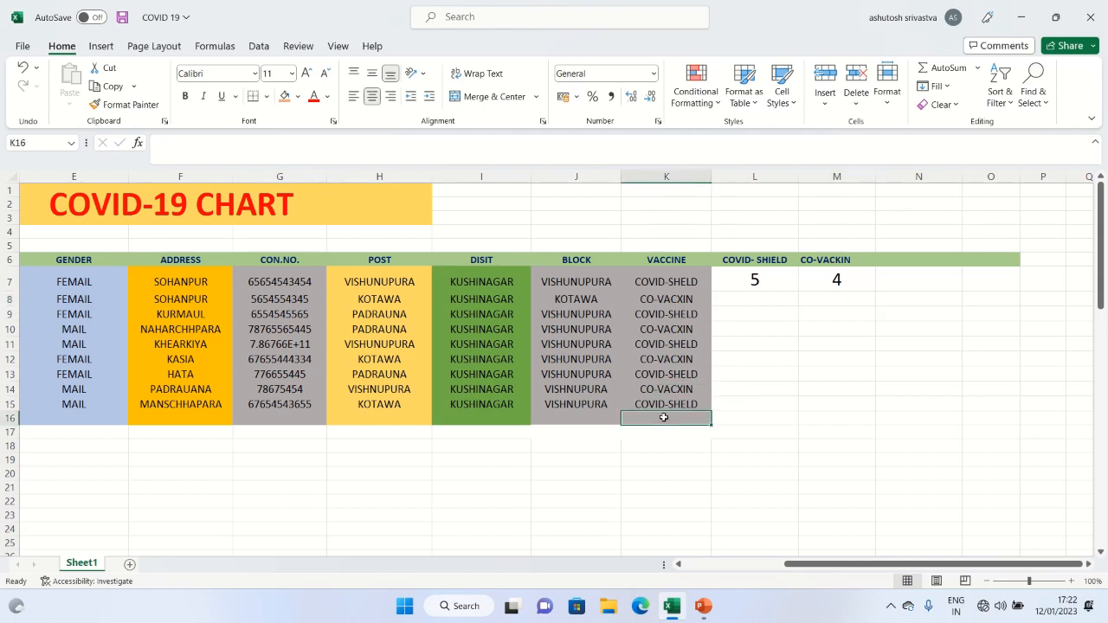
type("CO")
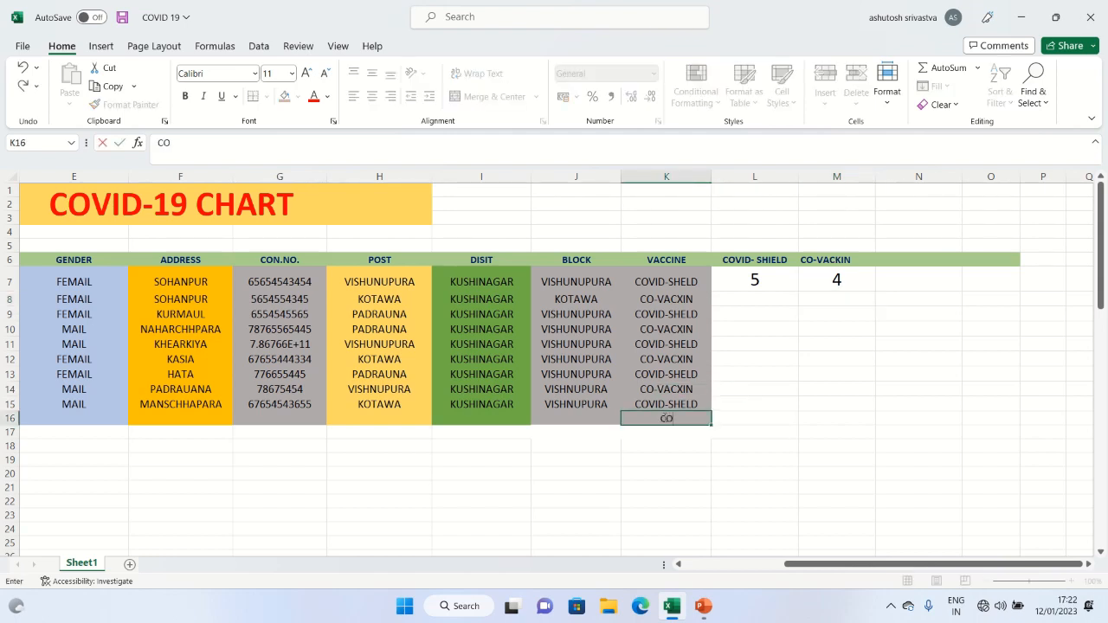
type("VI")
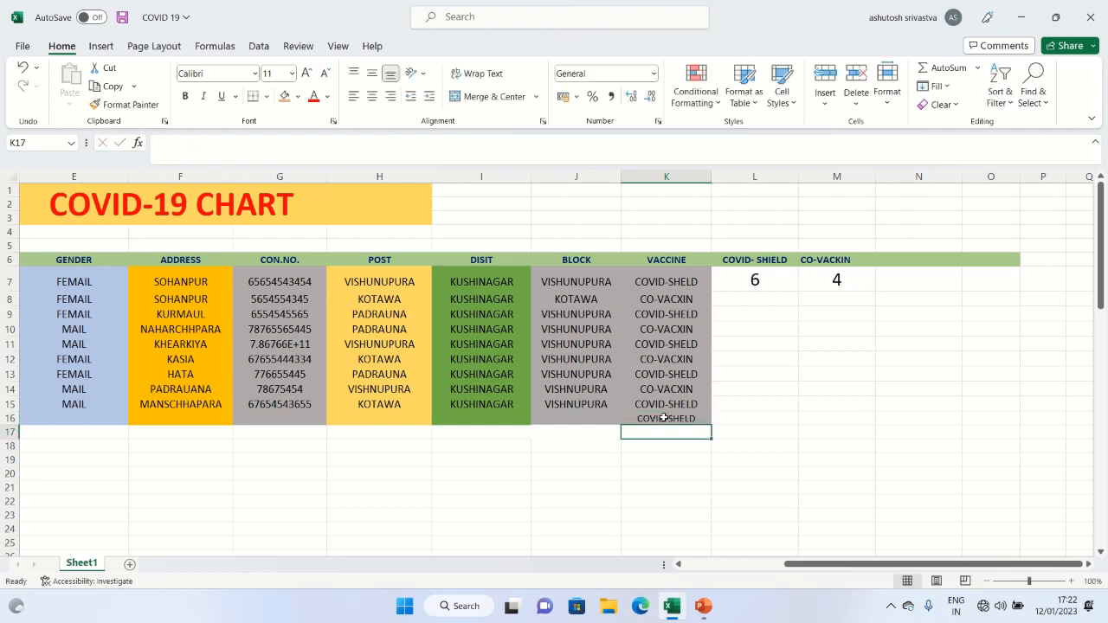
Enter CO-VACXIN in cell K17, below the last entry of the VACCINE column.
type("CO")
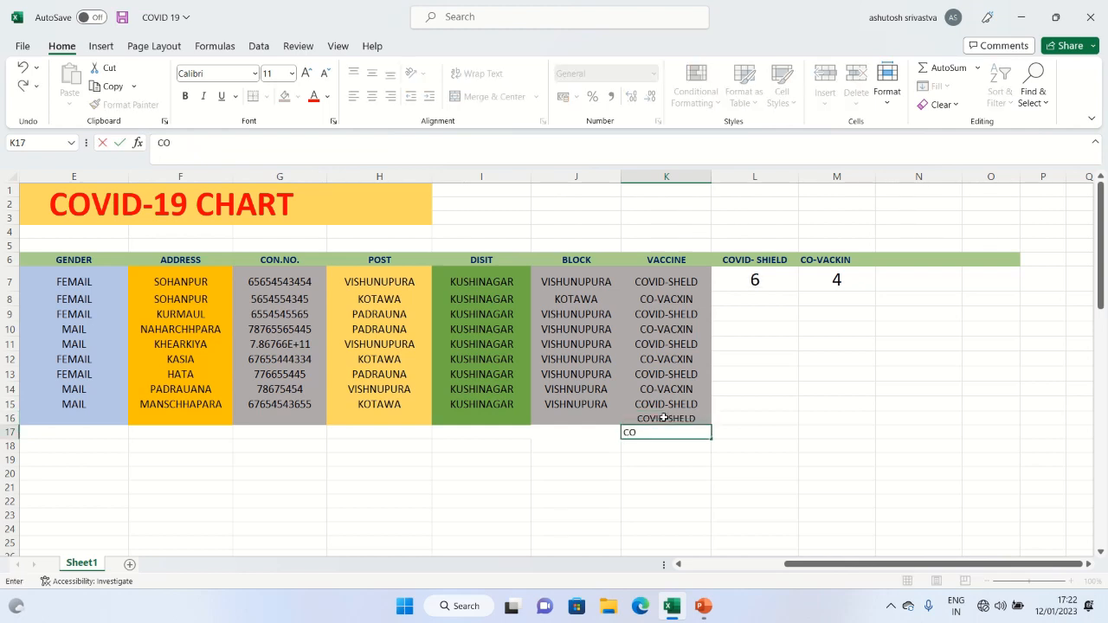
type("-V")
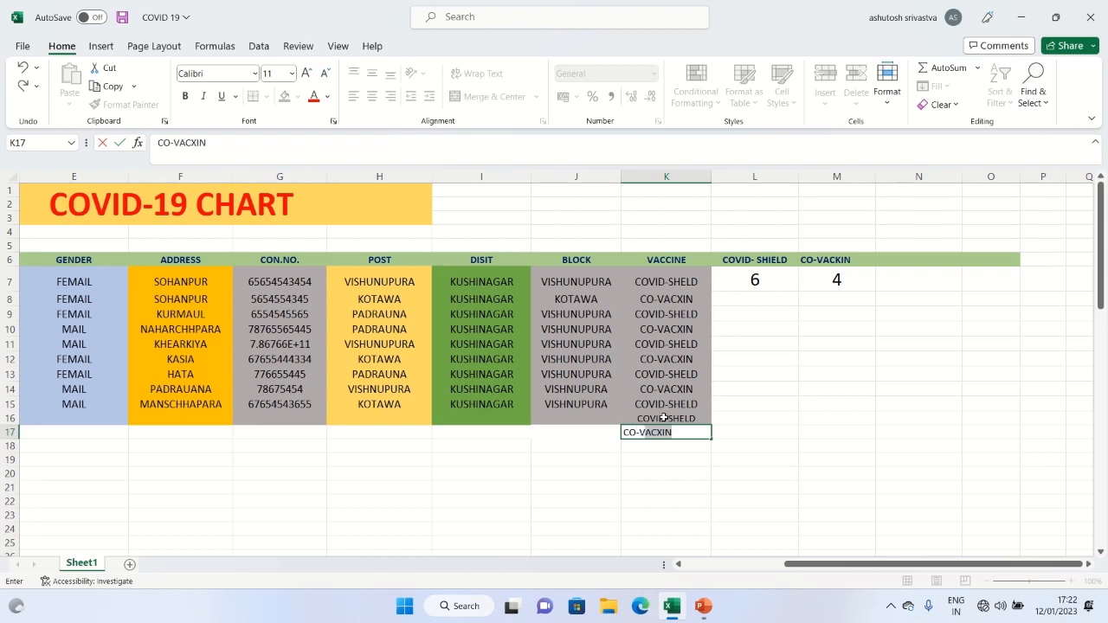
key("Return")
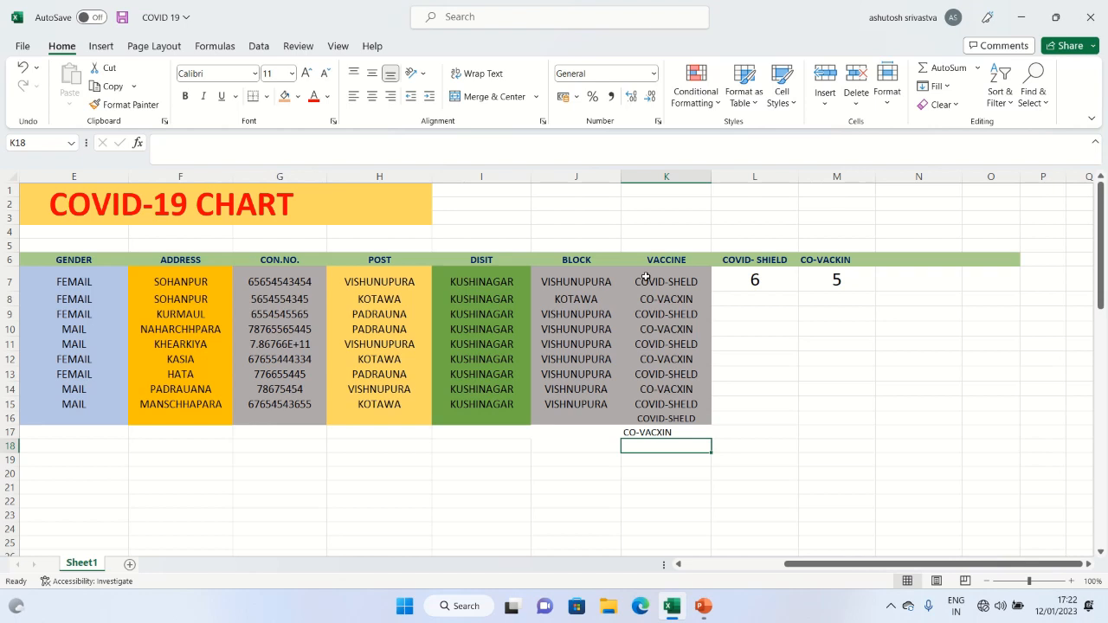
Make the vaccine entries in K7:K17 bold and increase their font size to 14.
left_click_drag(647, 274, 648, 432)
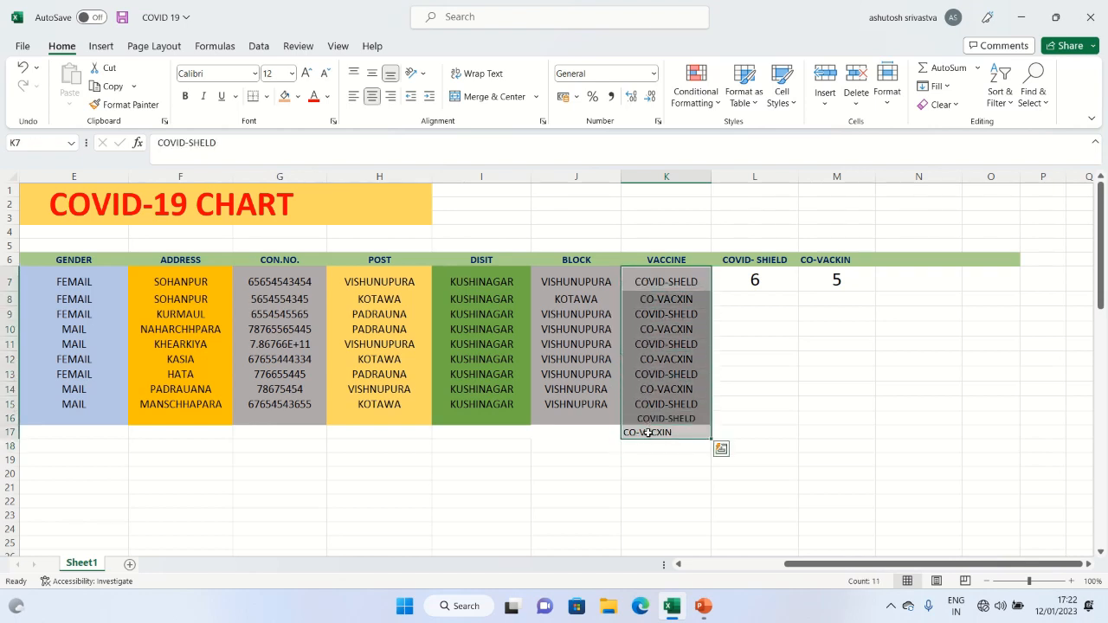
left_click(184, 96)
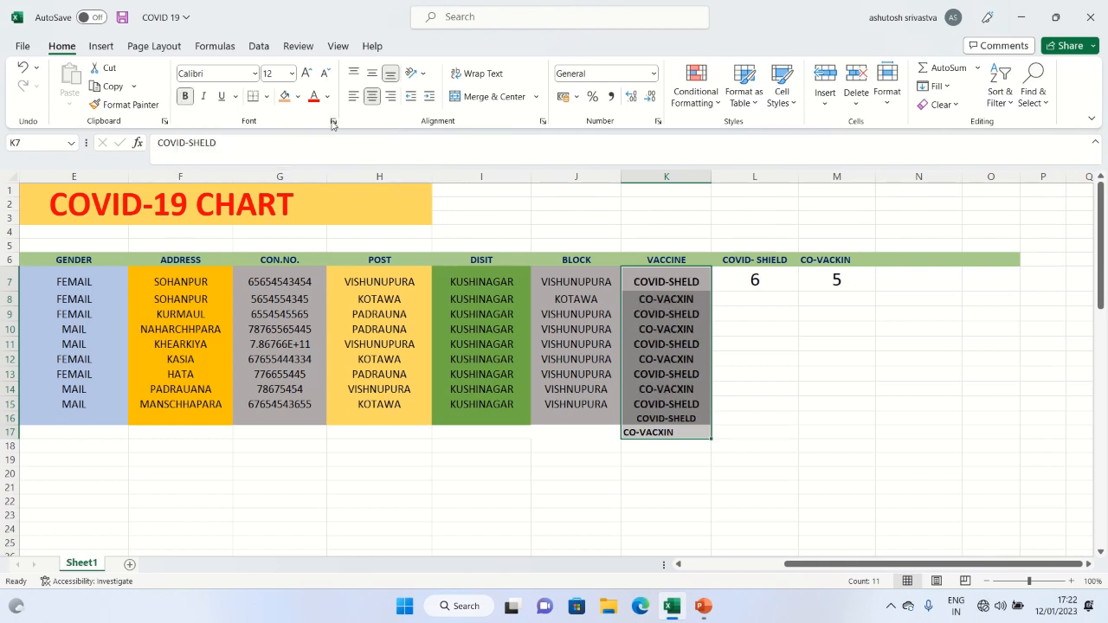
left_click(308, 75)
left_click(401, 438)
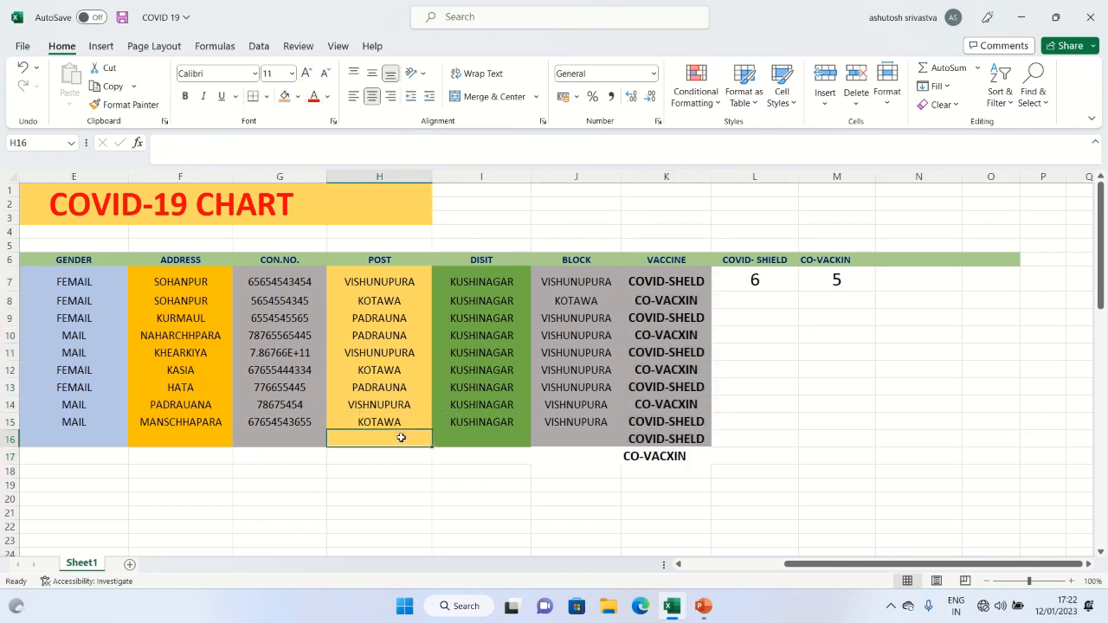
Enter the bold heading GENDER in cell B20, below the chart.
left_click(423, 542)
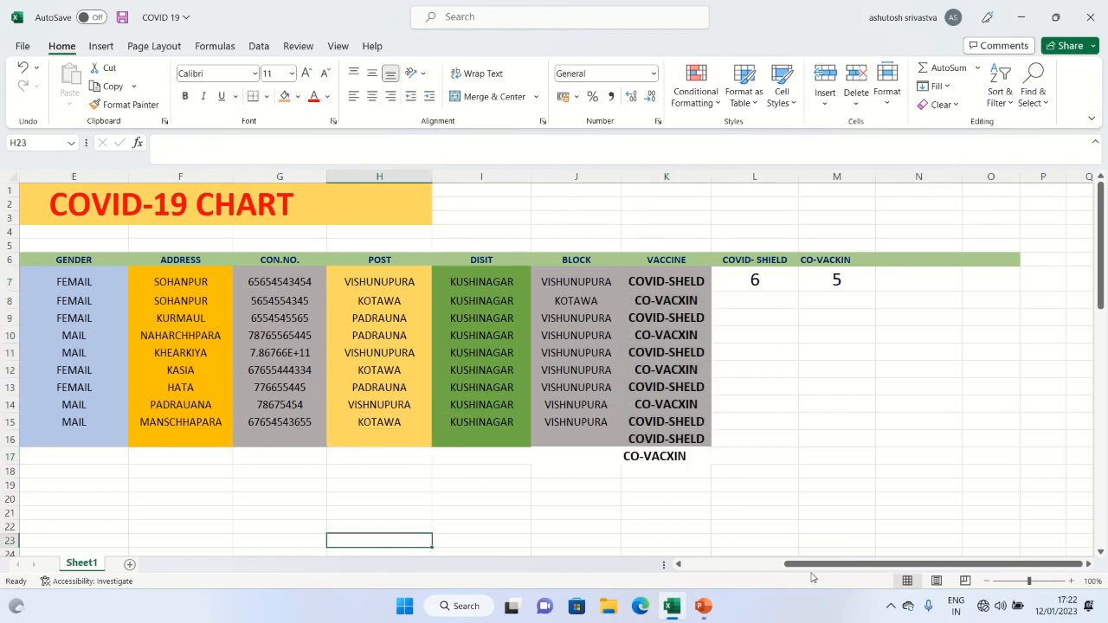
left_click_drag(807, 569, 718, 577)
left_click(243, 511)
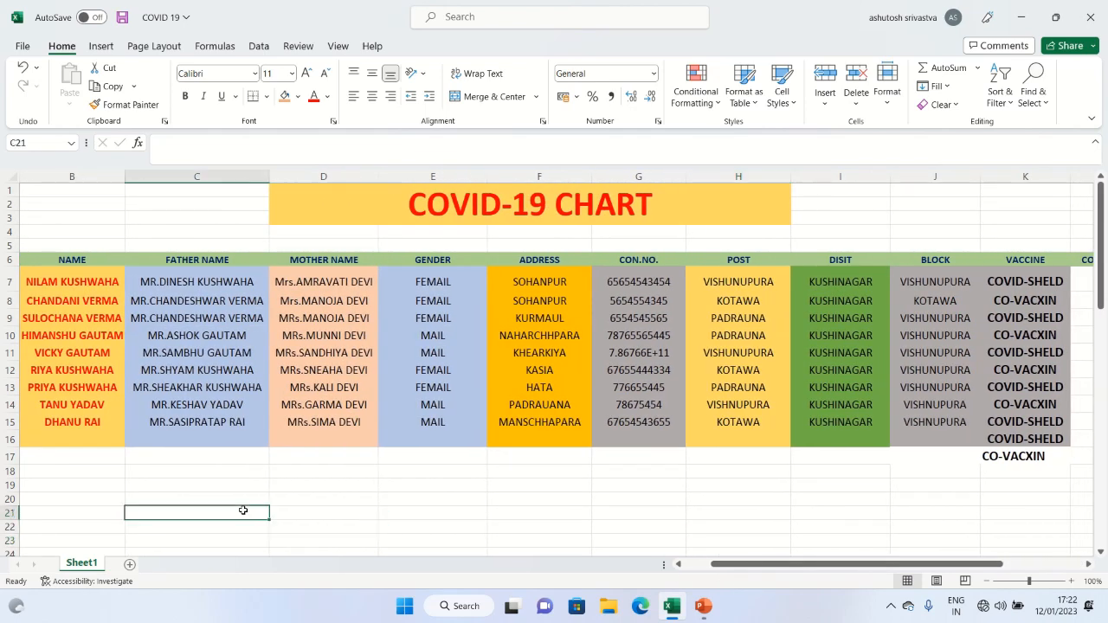
left_click(100, 501)
key("ctrl+b")
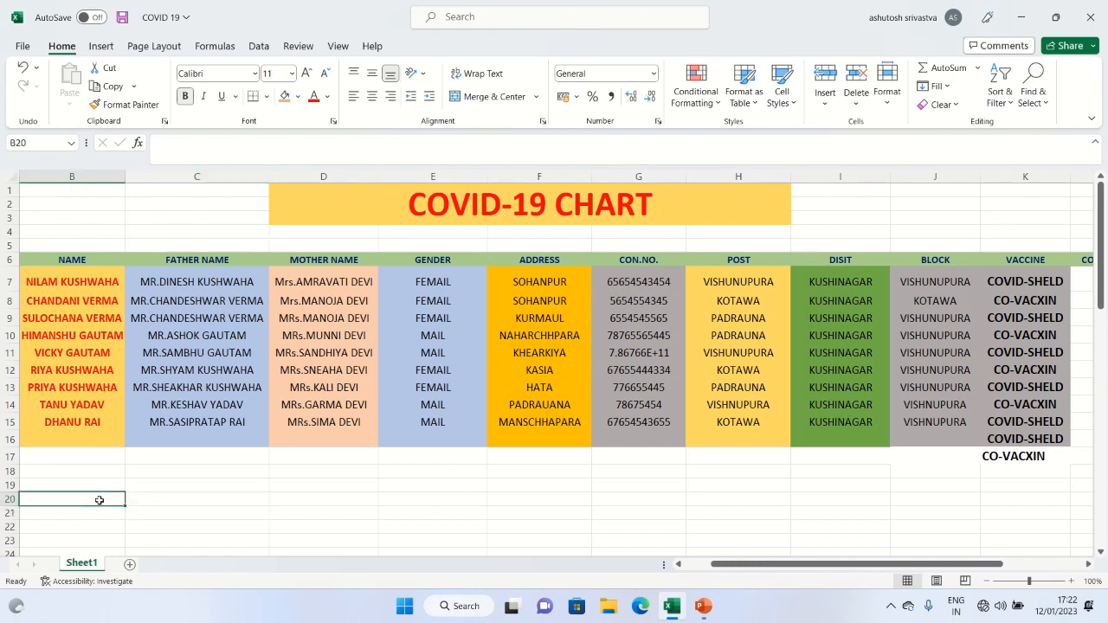
type("GE")
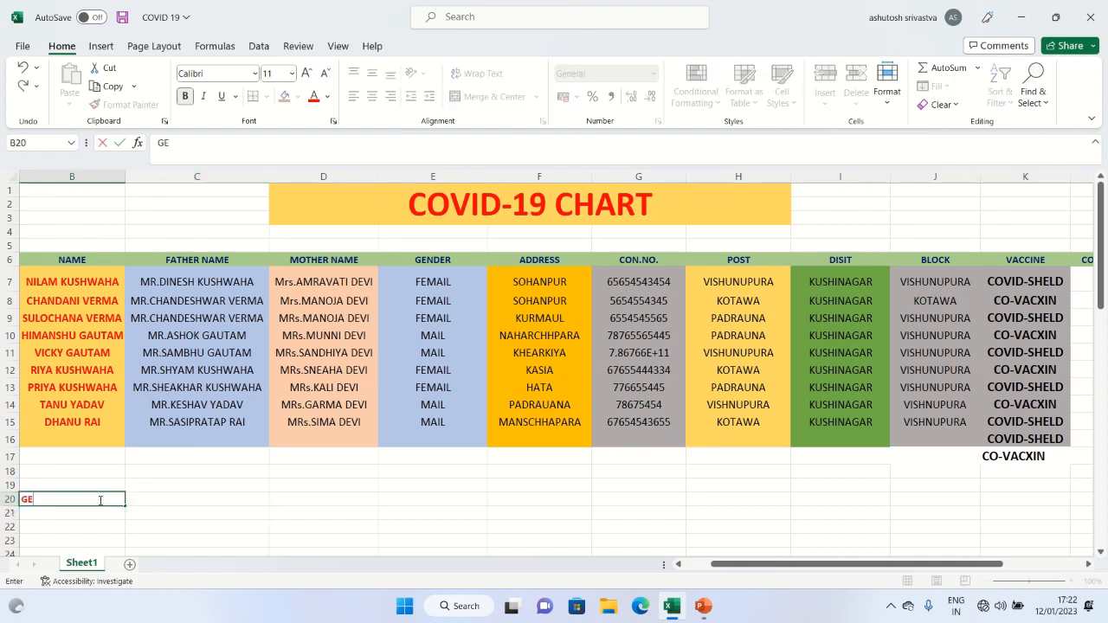
type("NDER")
Enter the headings VACINE in C20 and RESULT in D20, beside the GENDER heading.
left_click(183, 500)
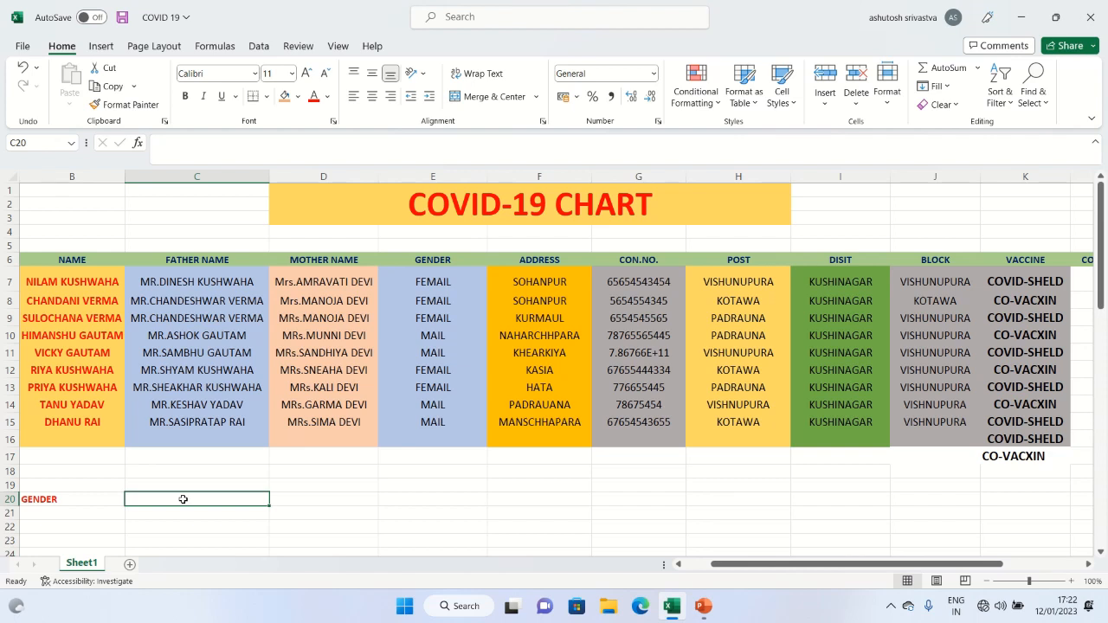
type("V")
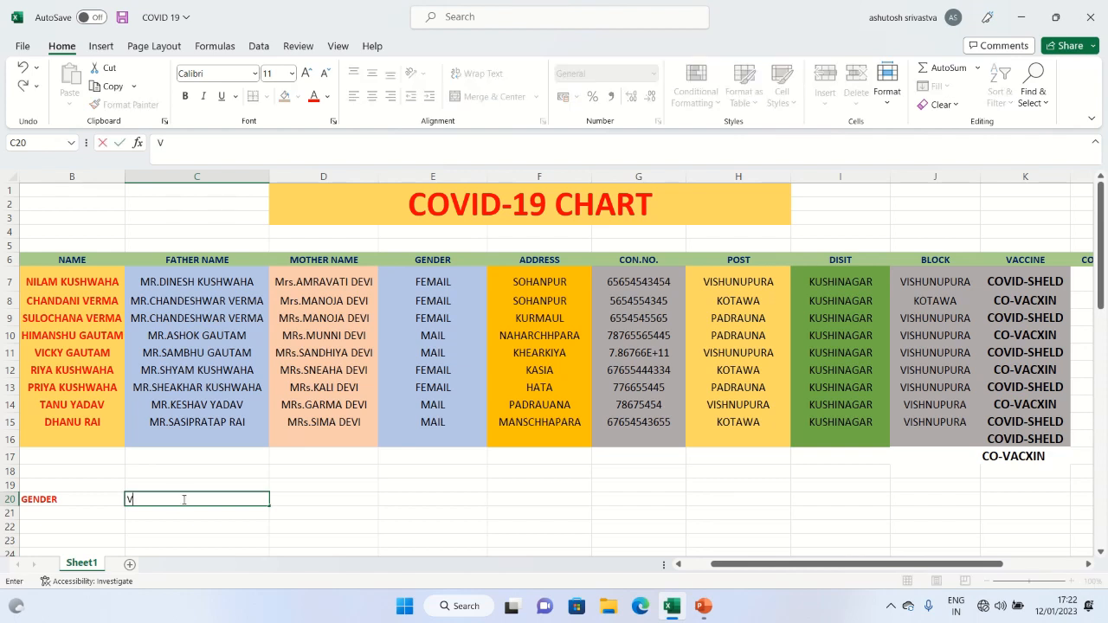
type("ACINE")
left_click(292, 498)
type("RE")
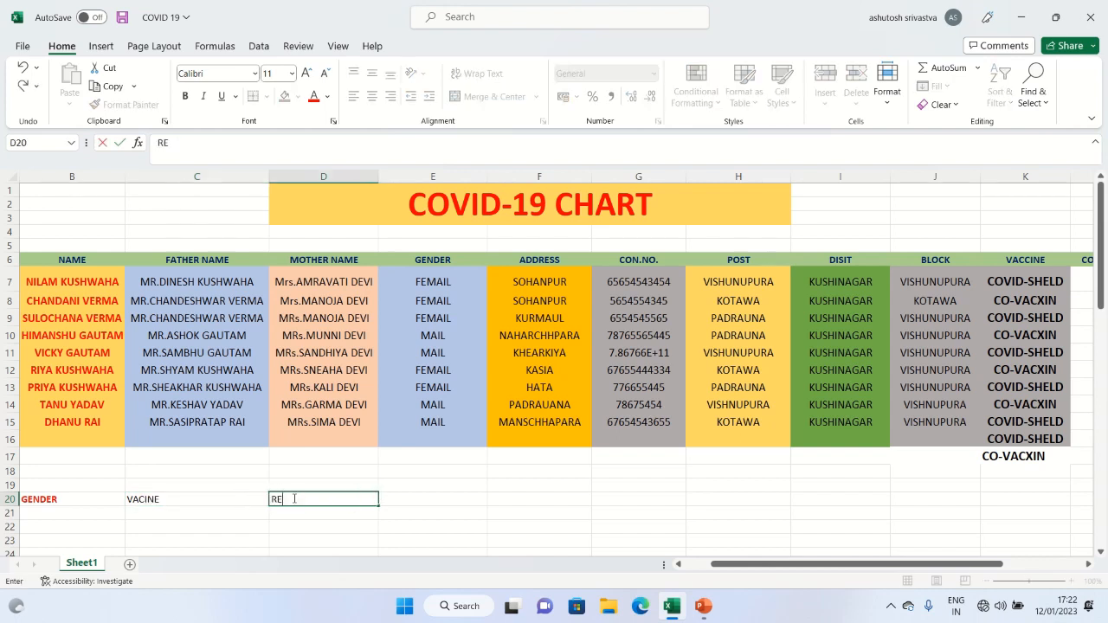
type("SULT")
left_click(237, 537)
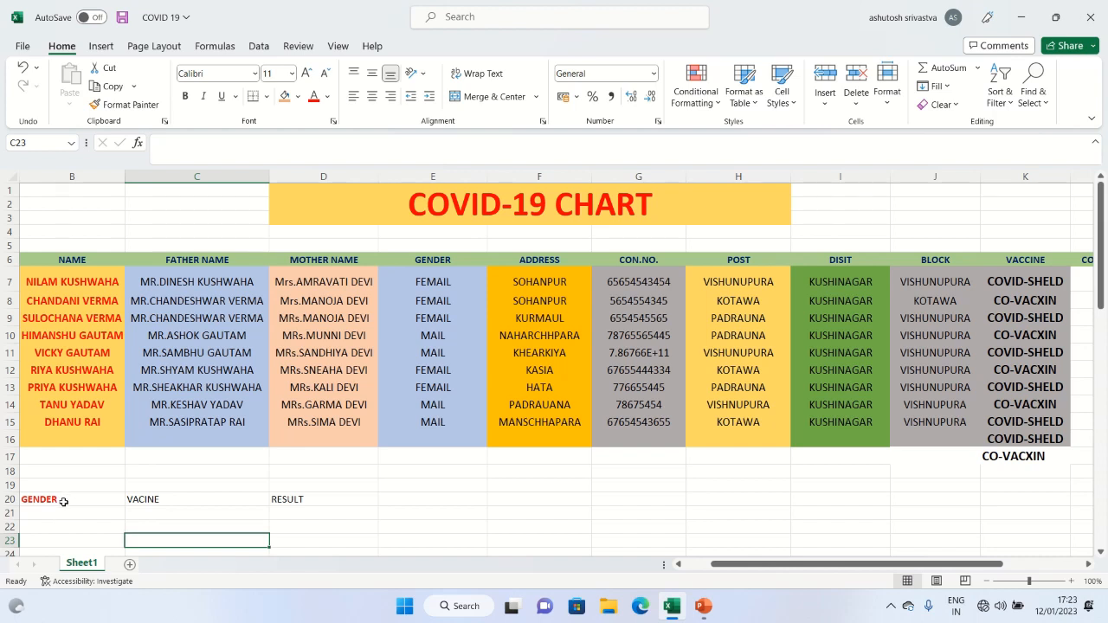
Increase the font size of the headings in B20:D20 to 14.
left_click_drag(65, 503, 289, 497)
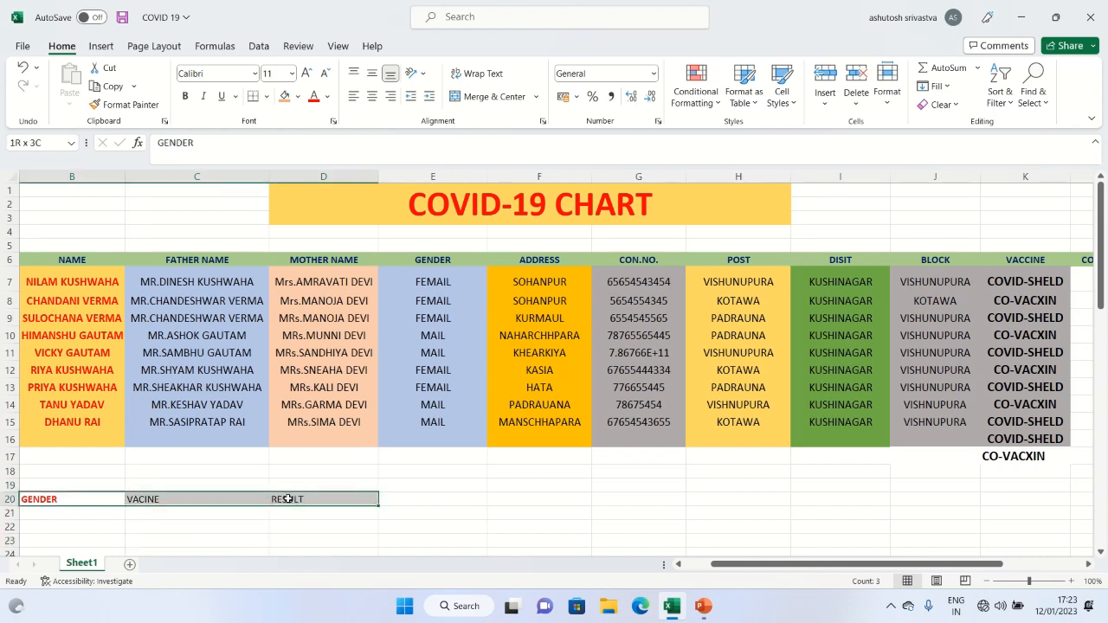
left_click(304, 75)
left_click(304, 75)
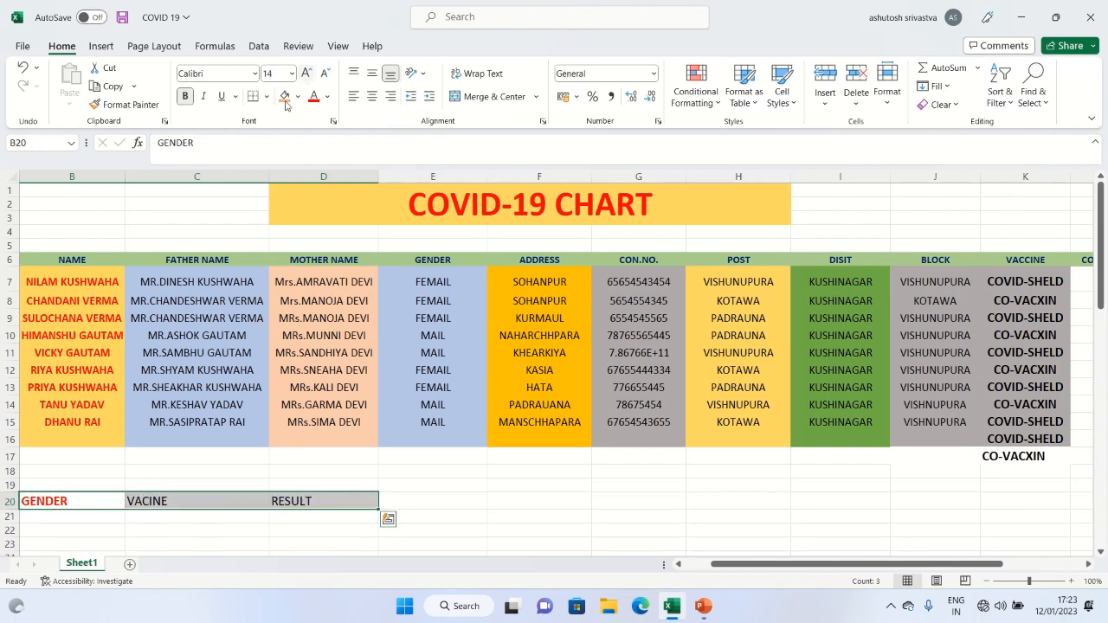
Correct the spelling of the heading in C20 to VACCINE.
left_click(153, 501)
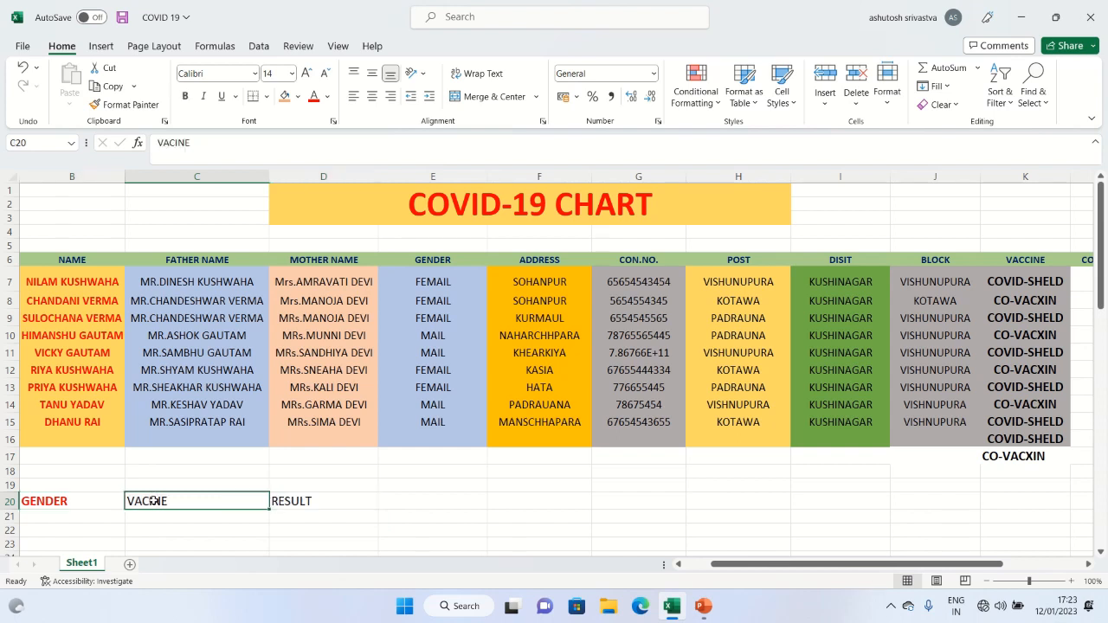
left_click(175, 144)
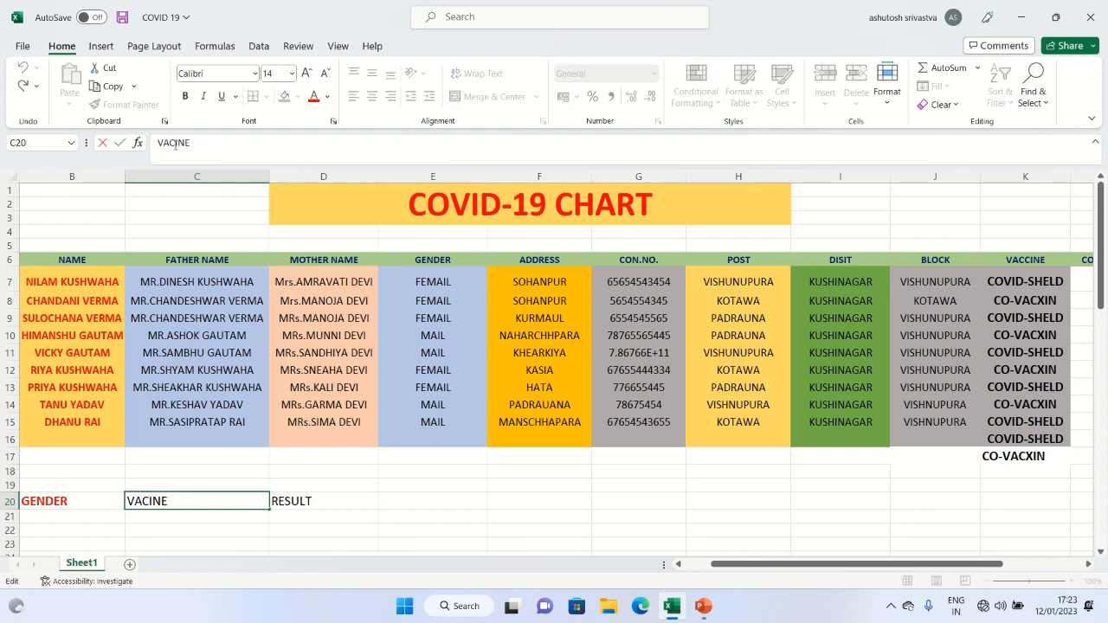
type("C")
left_click(361, 509)
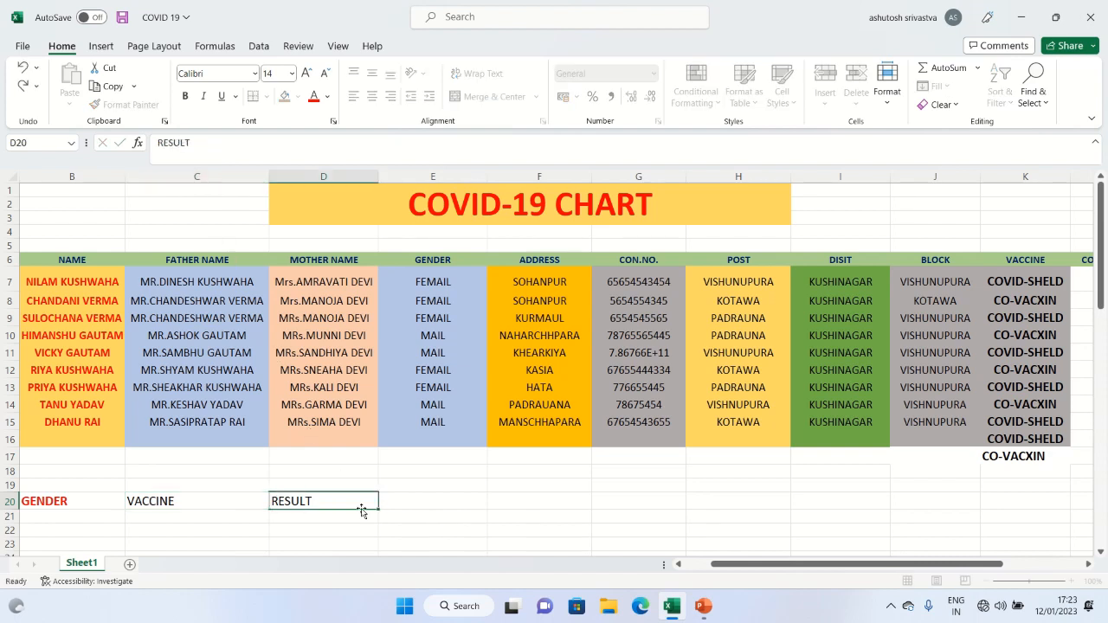
Name the range E9:E10, holding FEMAIL and MAIL in the GENDER column, as GENDER.
left_click_drag(423, 279, 428, 335)
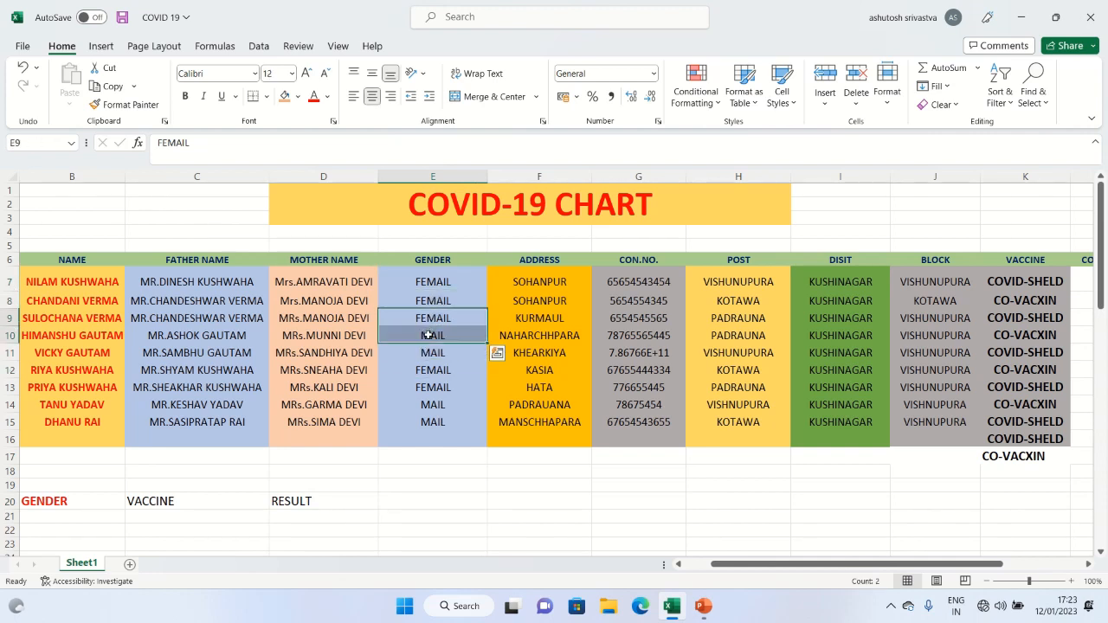
left_click(37, 142)
type("GENDER")
key("Return")
Name the range K8:K9, holding CO-VACXIN and COVID-SHELD in the VACCINE column, as VAC.
left_click(1030, 300)
right_click(1032, 300)
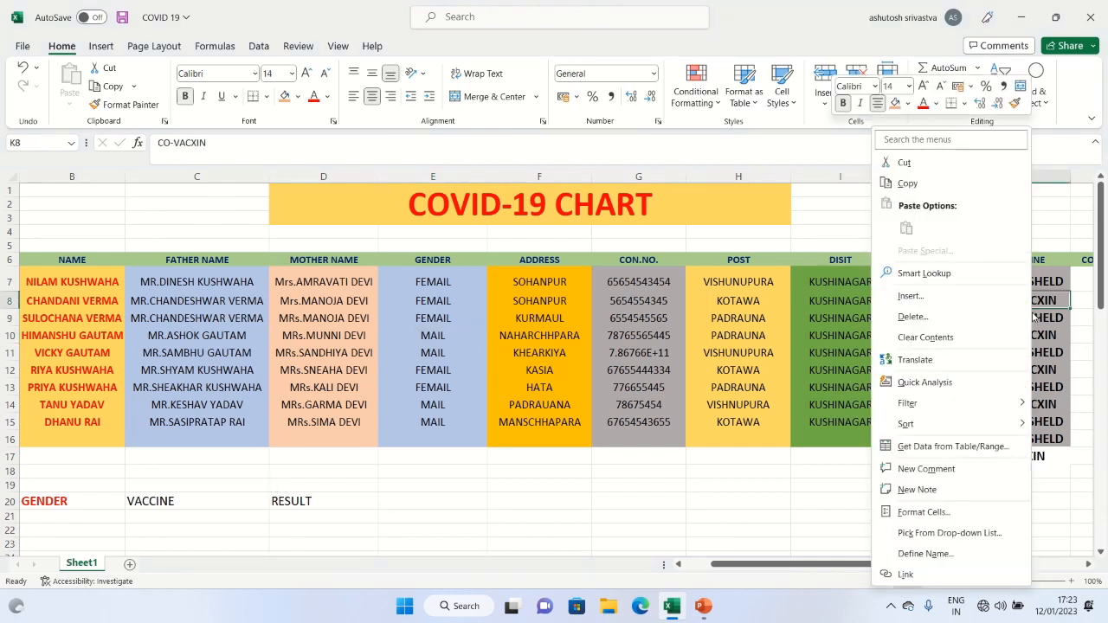
key("Escape")
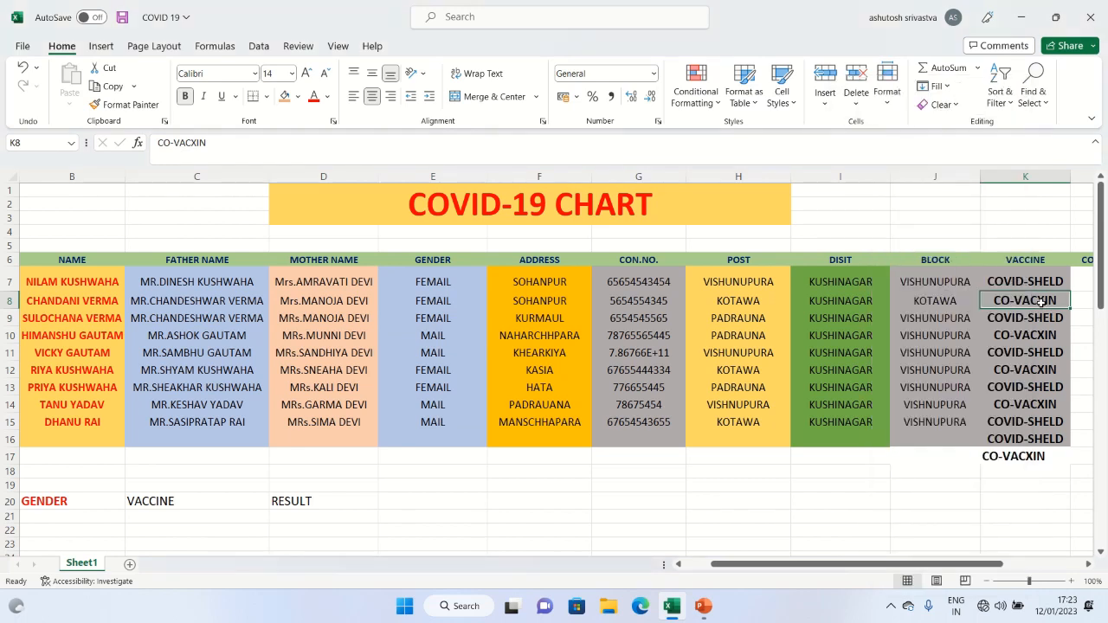
left_click_drag(1041, 300, 1030, 321)
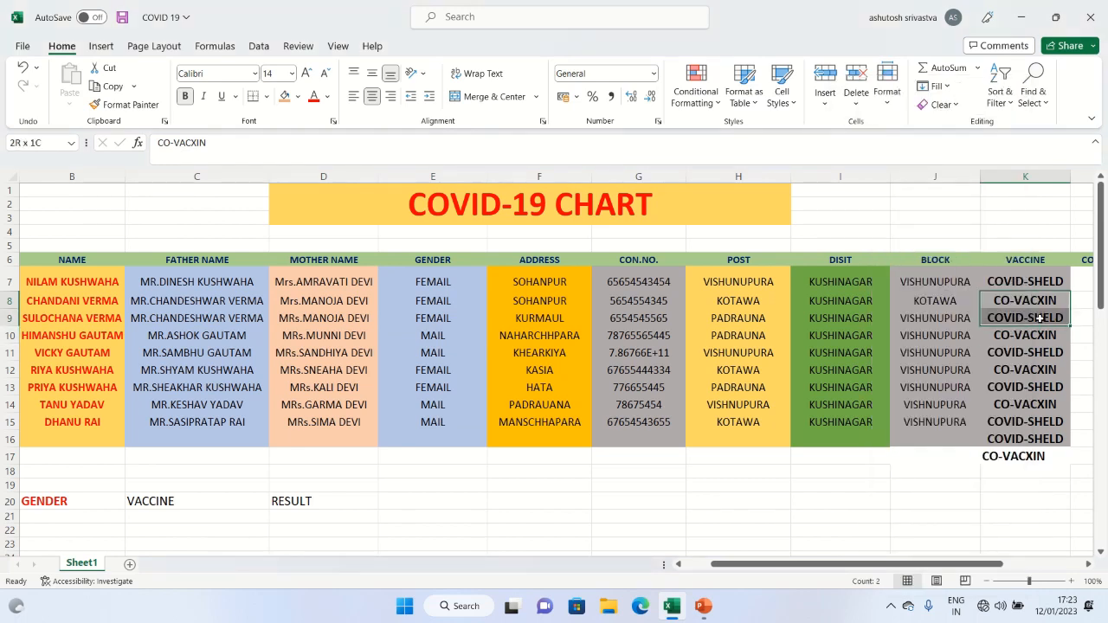
left_click(38, 148)
type("VAC")
Add a List data validation with the source =GENDER to cell B21 and check its dropdown choices.
left_click(77, 515)
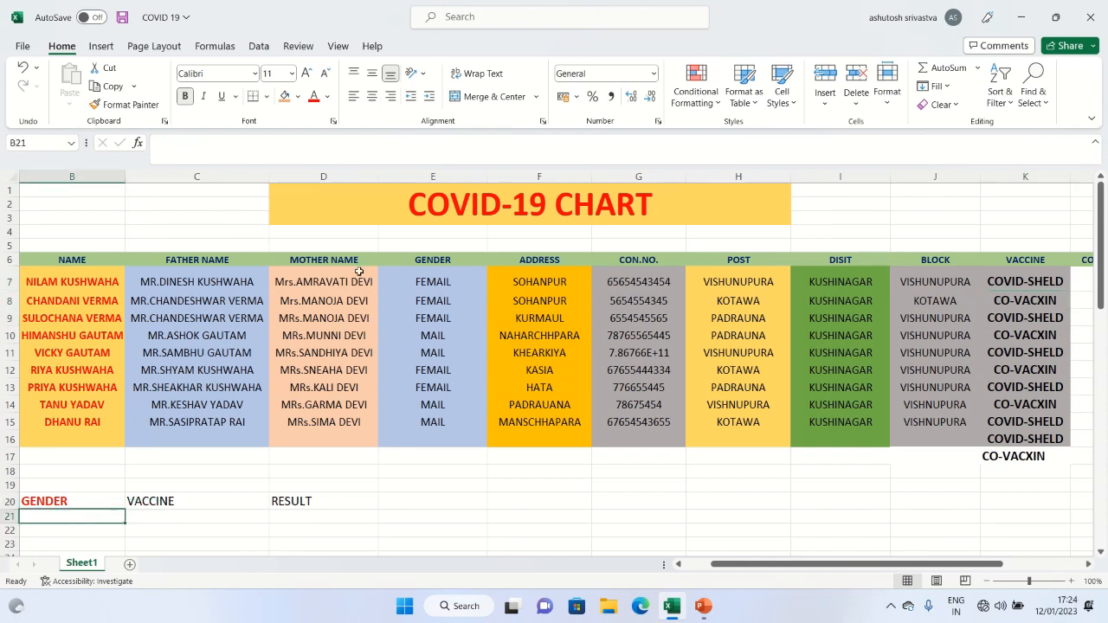
left_click(261, 48)
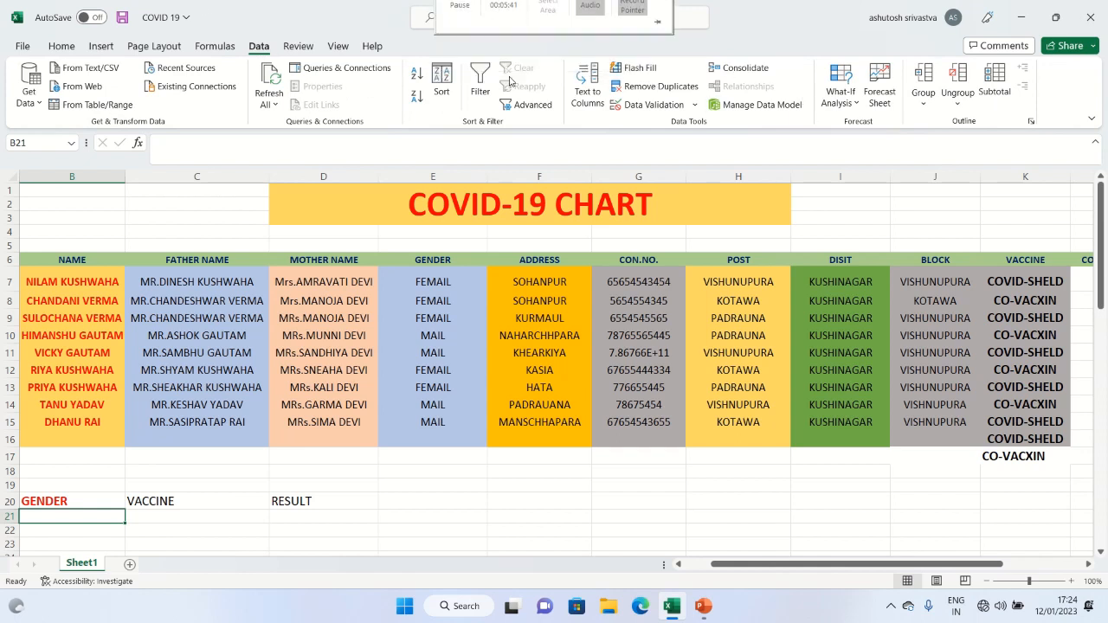
left_click(654, 105)
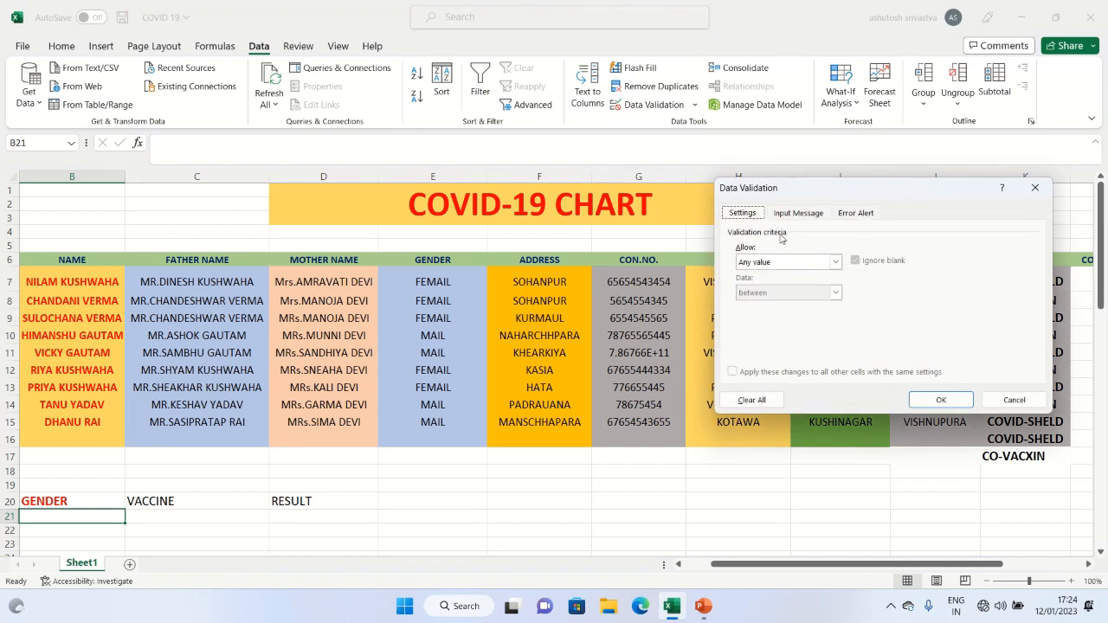
left_click(836, 261)
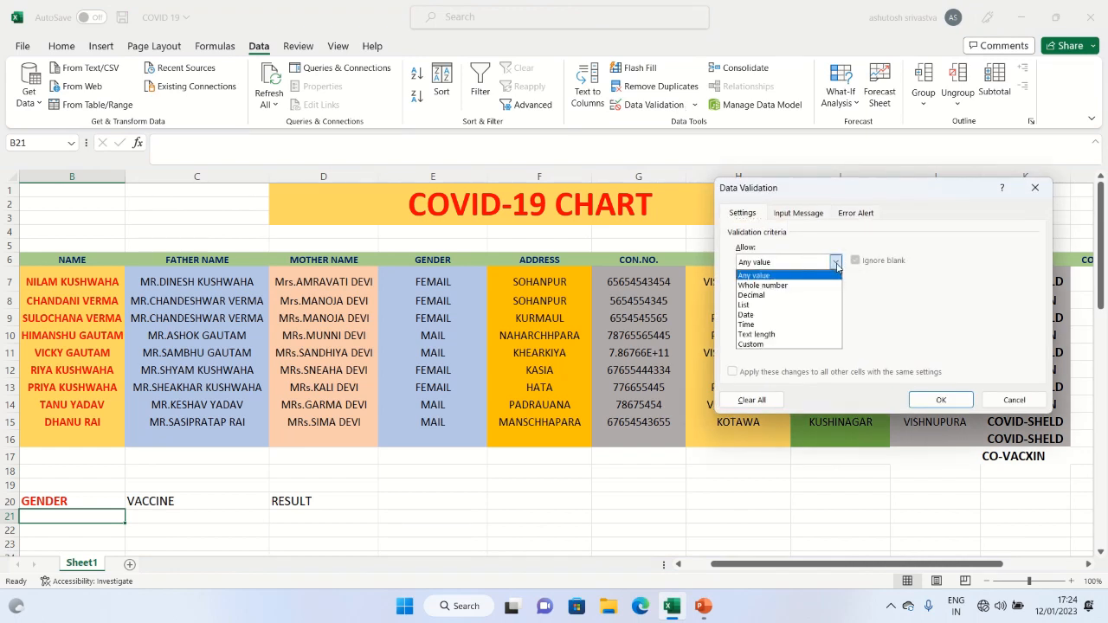
left_click(787, 304)
left_click(774, 323)
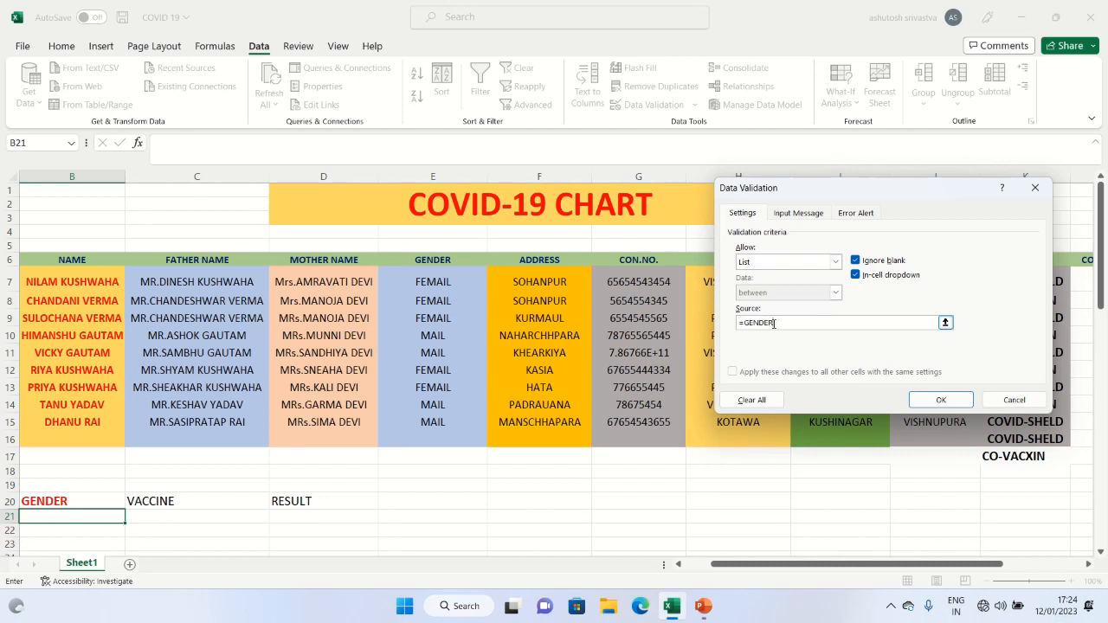
type("=GENDER")
key("Return")
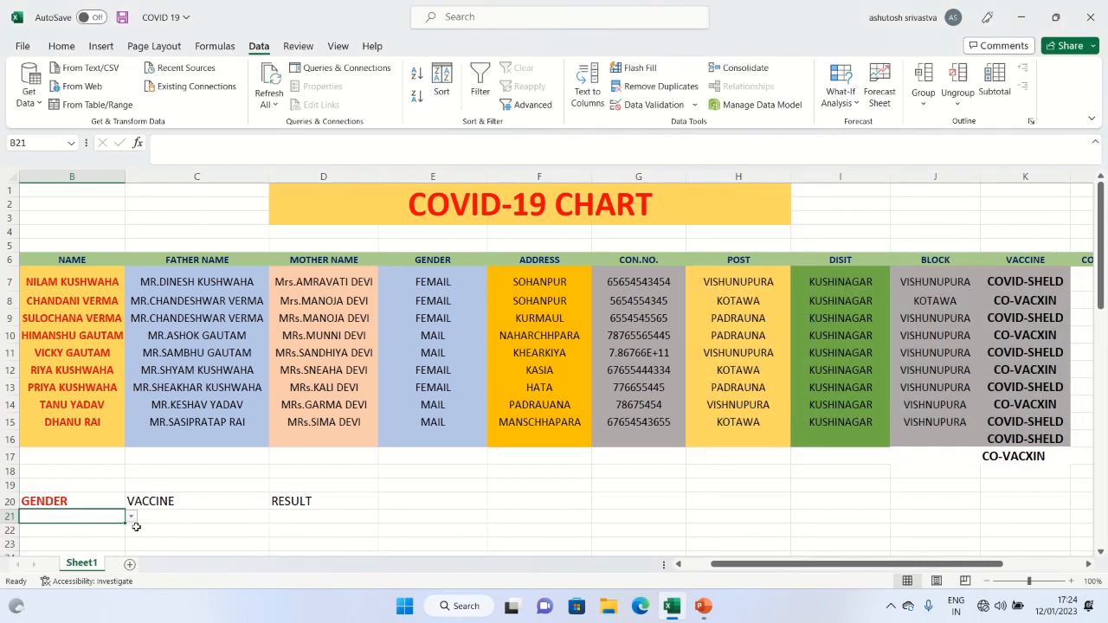
left_click(131, 517)
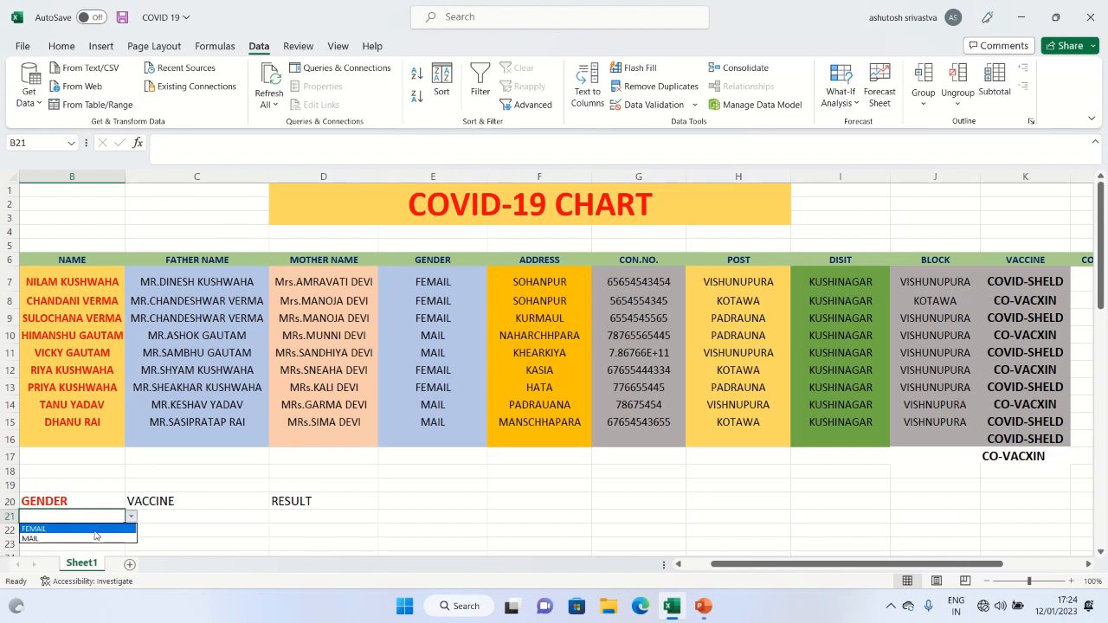
Add a List data validation with the source =VAC to cell C21, under the VACCINE heading.
left_click(178, 519)
left_click(177, 519)
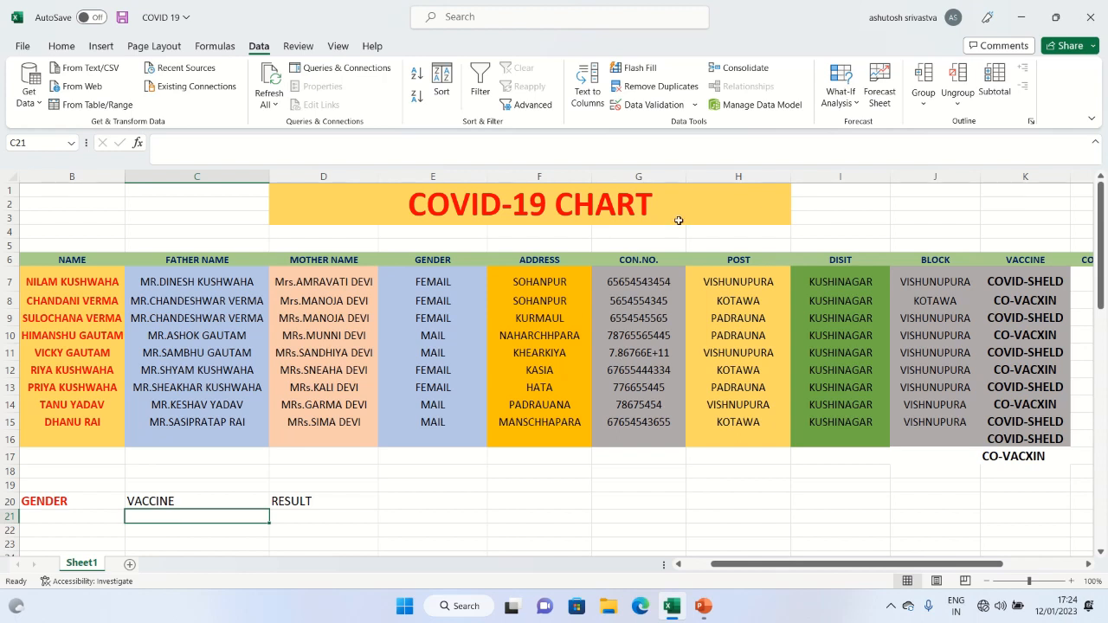
left_click(696, 106)
left_click(668, 125)
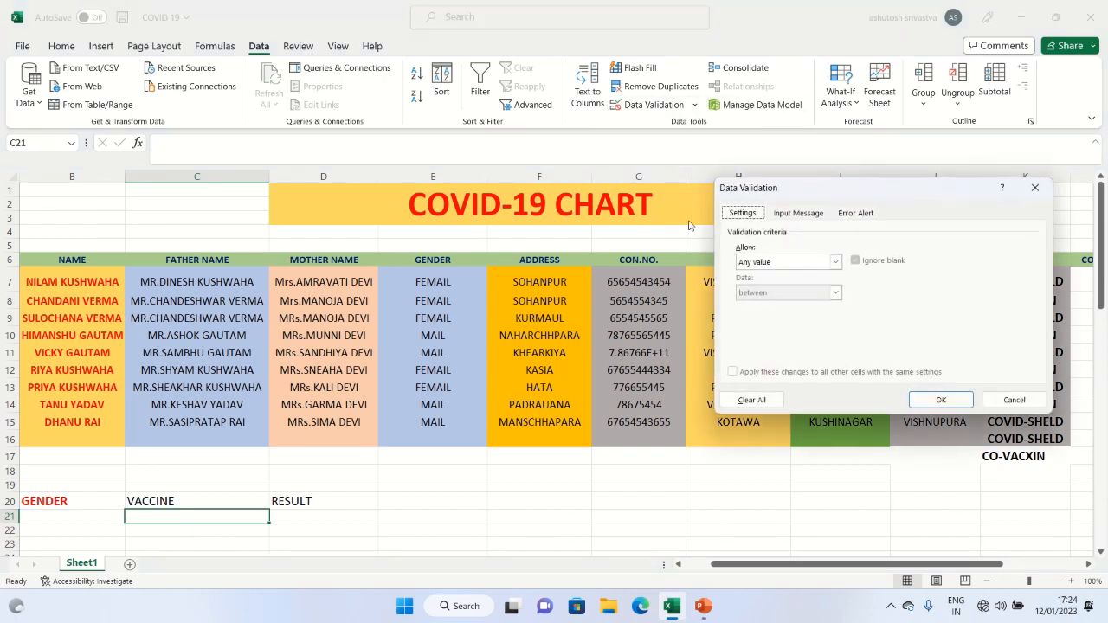
left_click(836, 264)
left_click(778, 305)
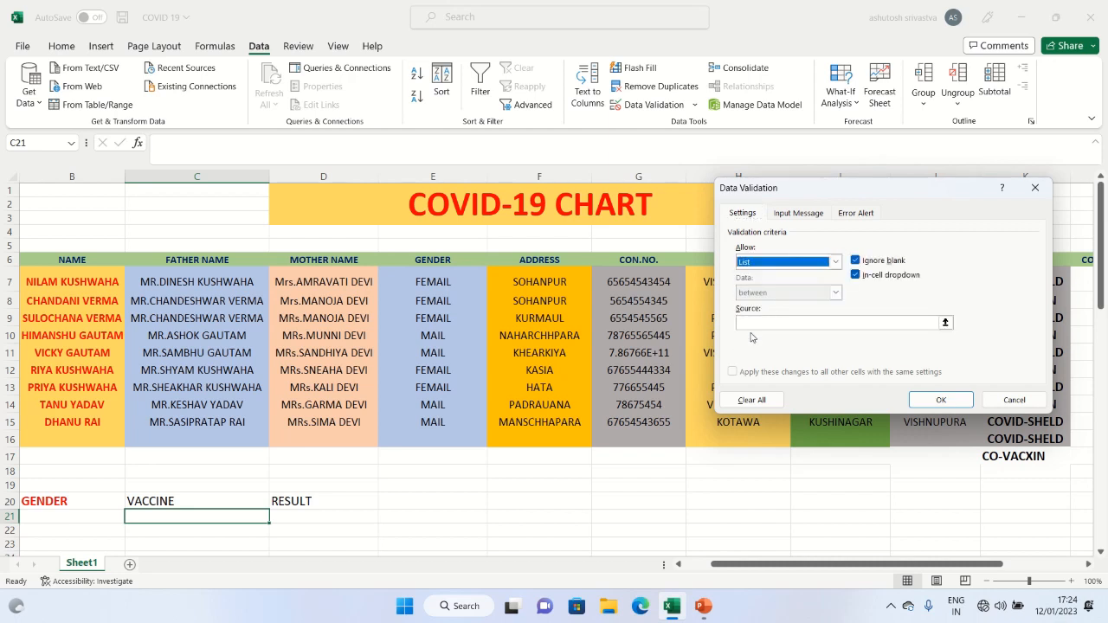
left_click(755, 323)
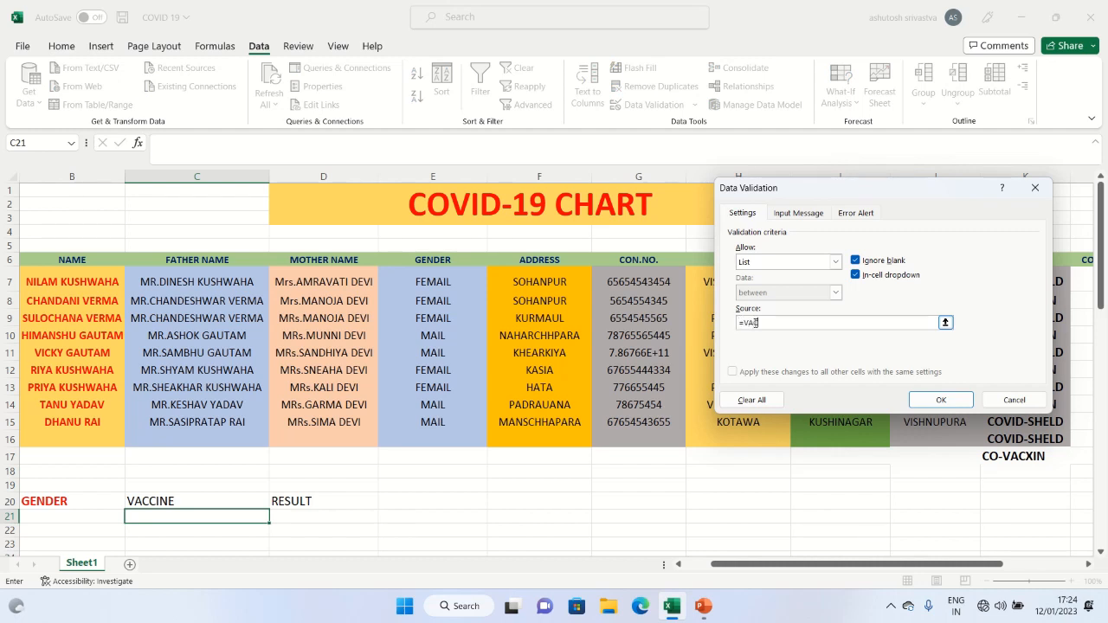
type("=VAC")
key("Return")
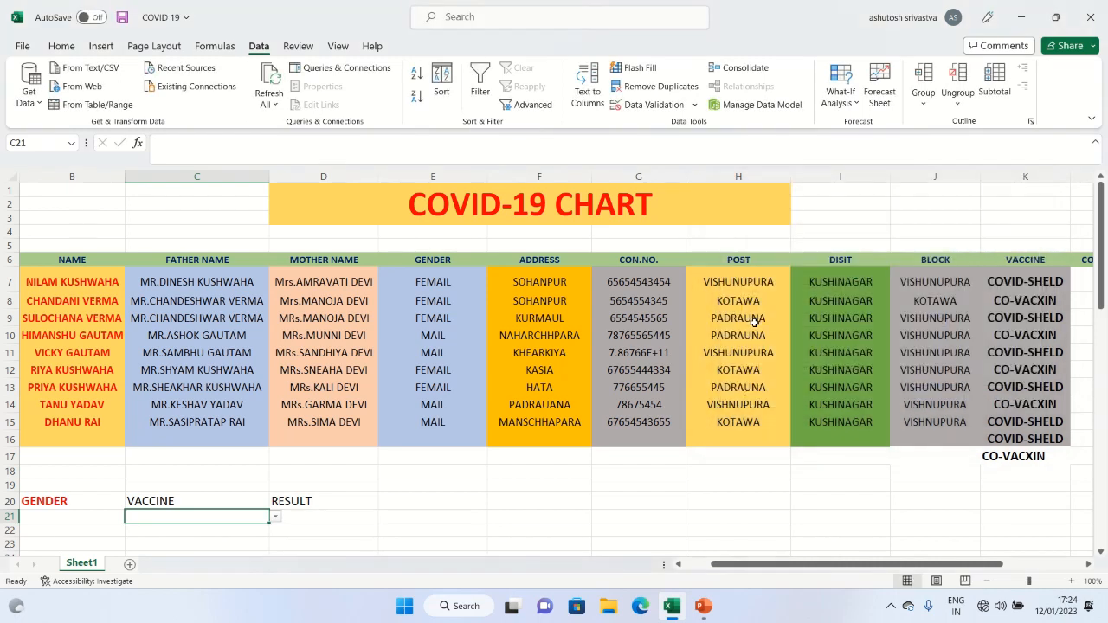
Choose CO-VACXIN in C21 and FEMAIL in B21 from their dropdown lists.
left_click(275, 517)
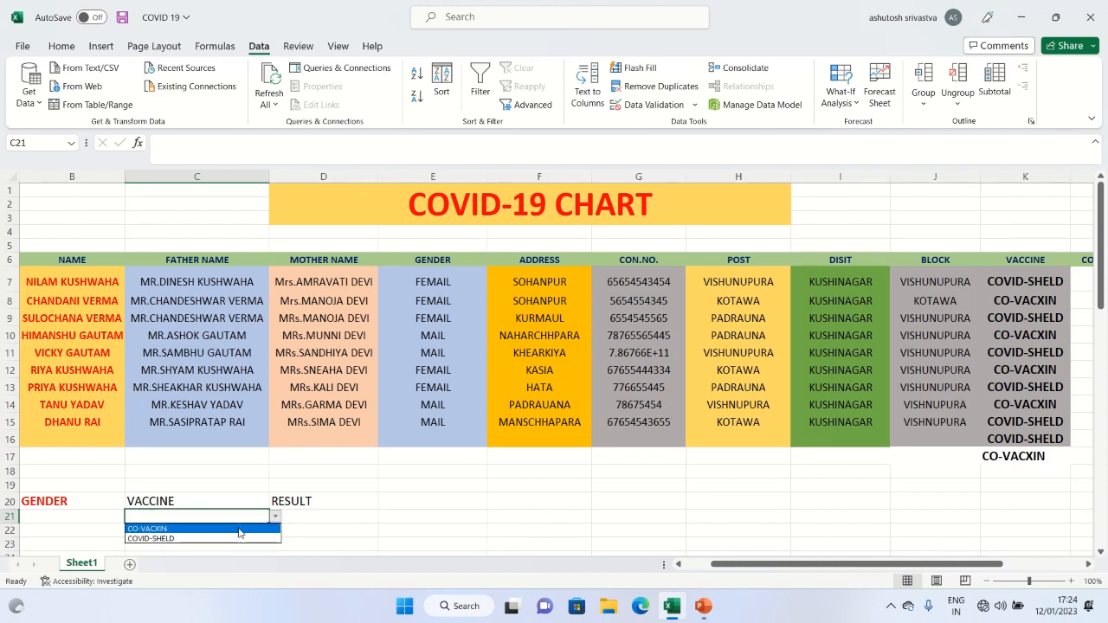
left_click(238, 529)
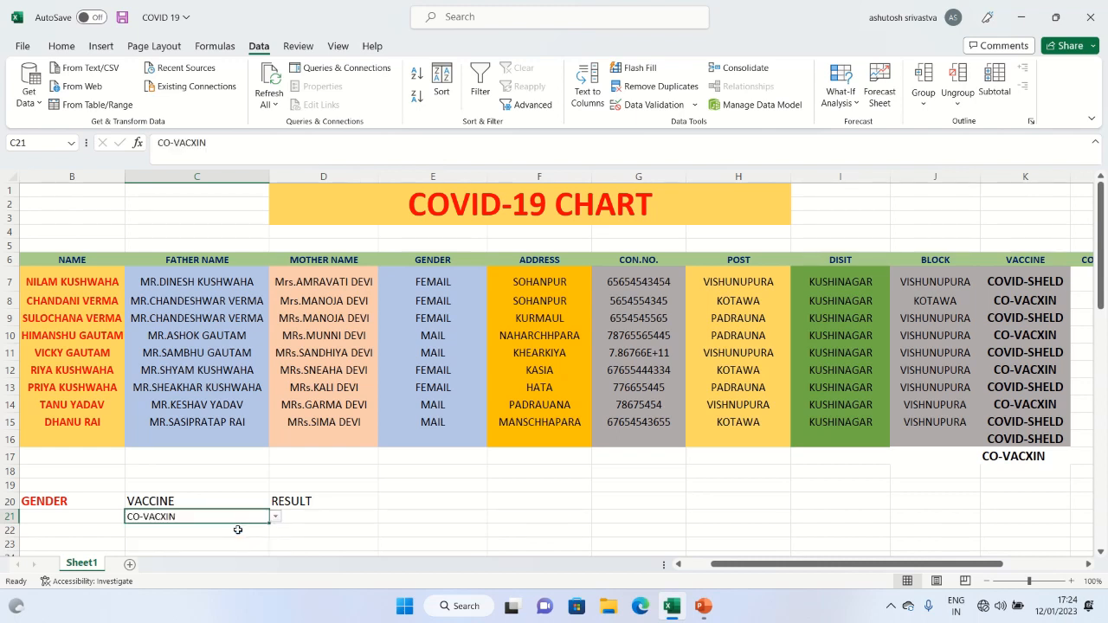
left_click(87, 516)
left_click(131, 517)
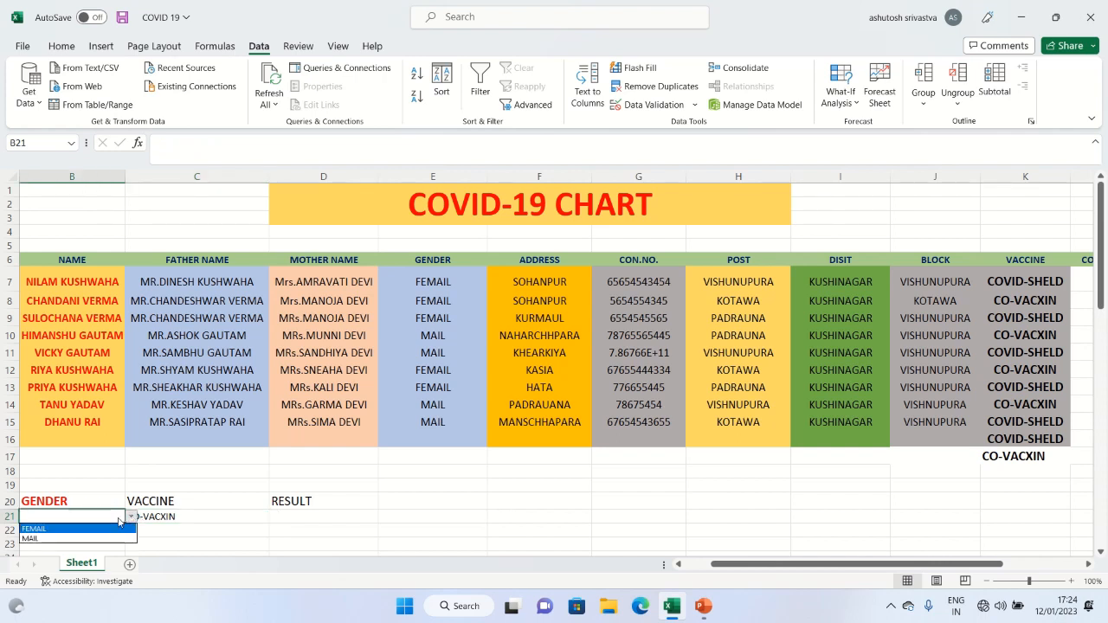
left_click(109, 530)
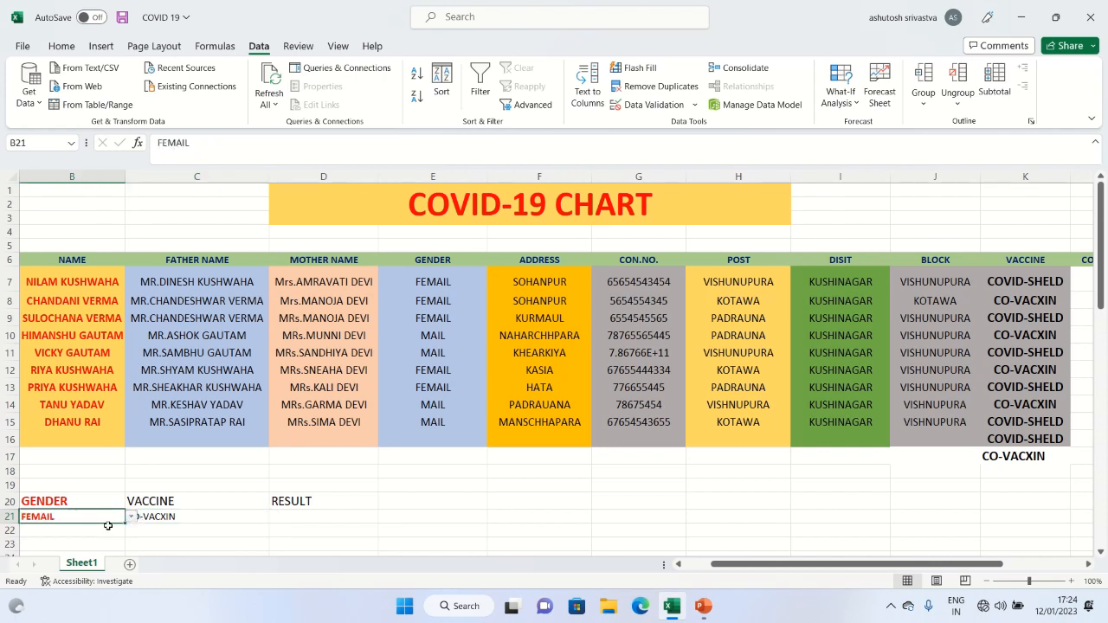
left_click(230, 520)
left_click(327, 514)
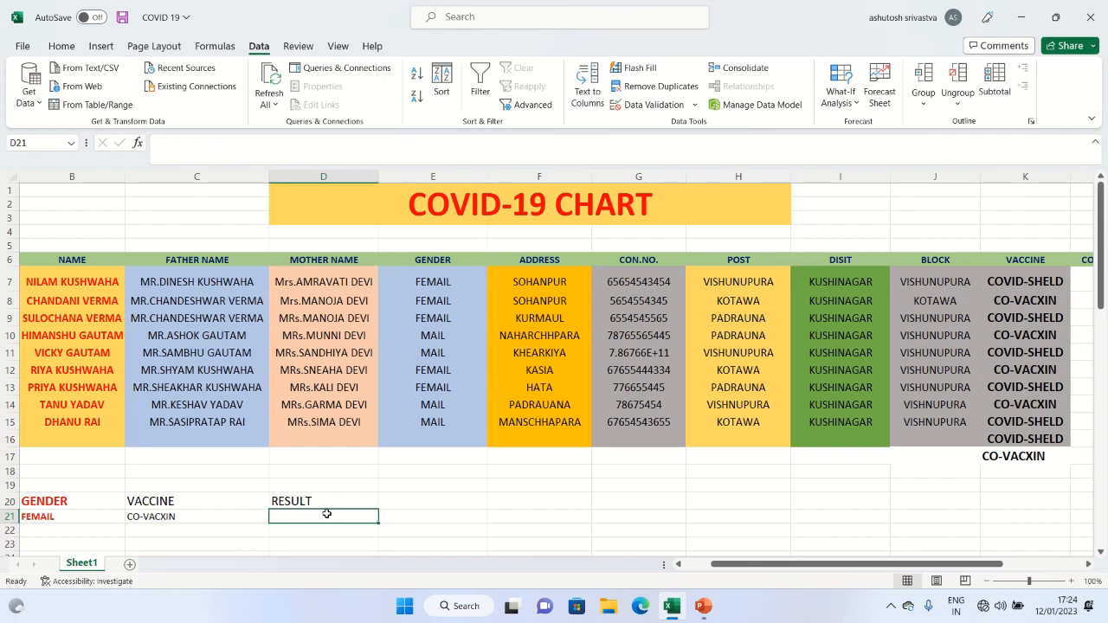
Switch the vaccine choice in C21 to COVID-SHELD.
left_click(187, 520)
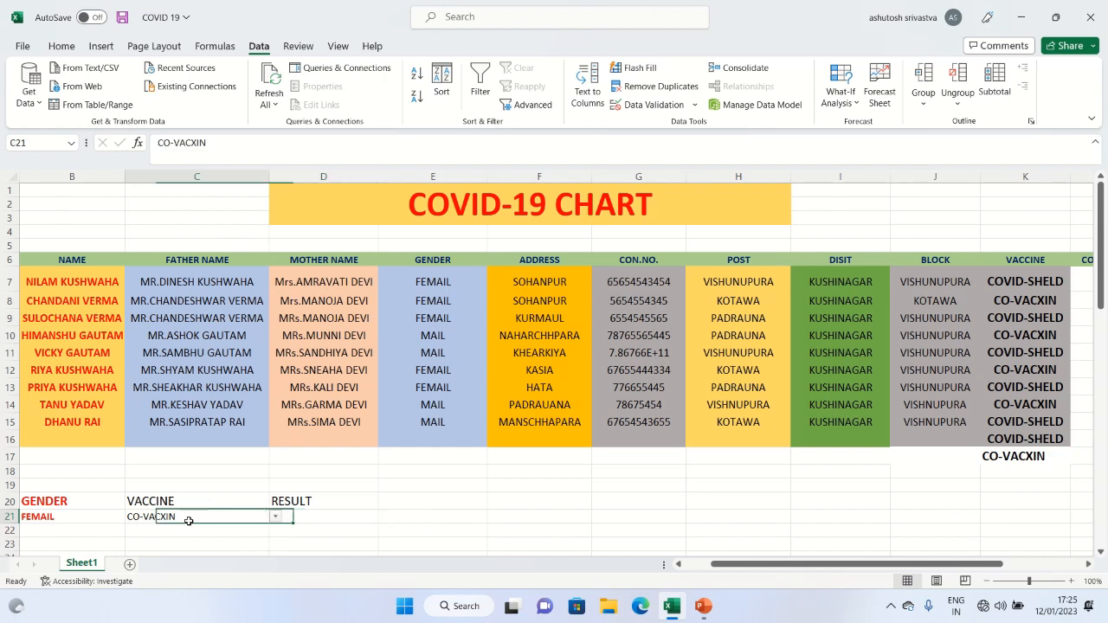
left_click(276, 517)
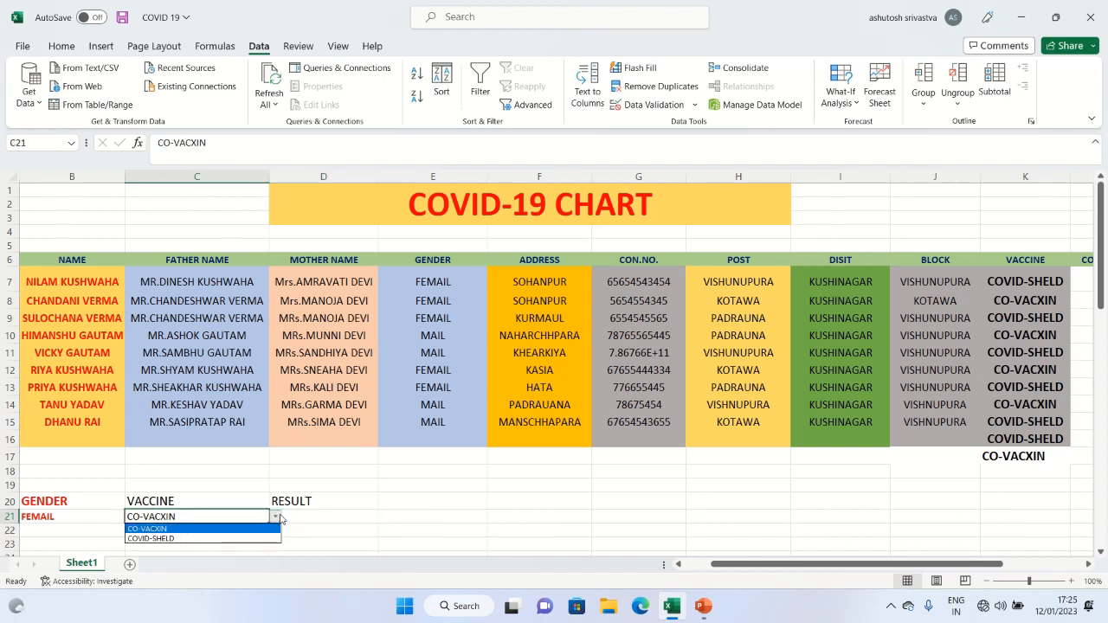
left_click(242, 538)
Begin a COUNTIFS formula in D21, under the RESULT heading.
left_click(301, 521)
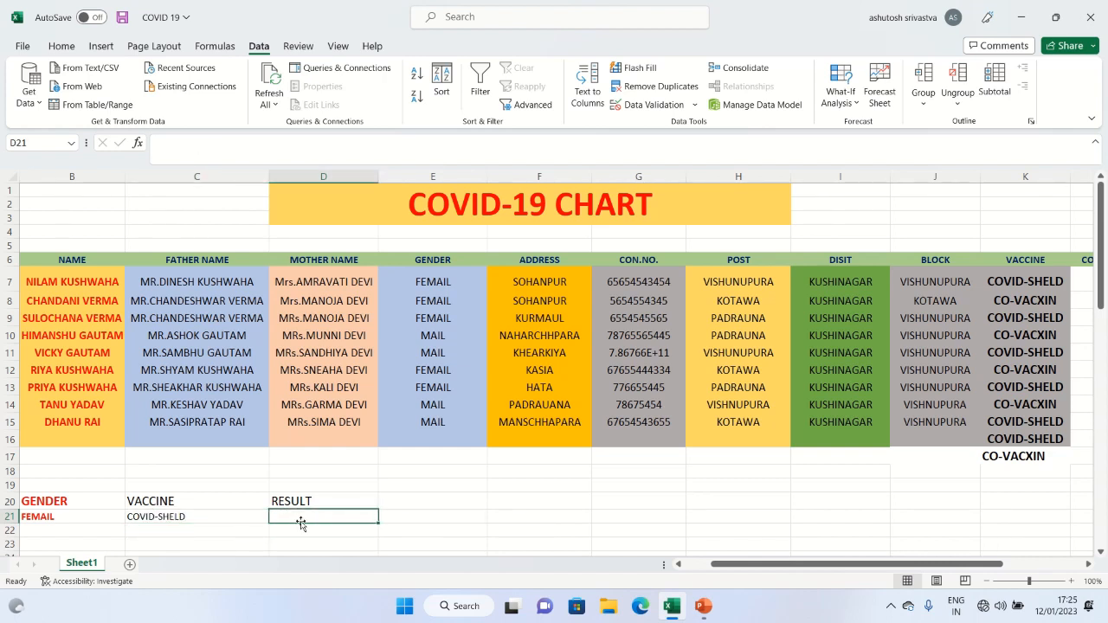
type("=")
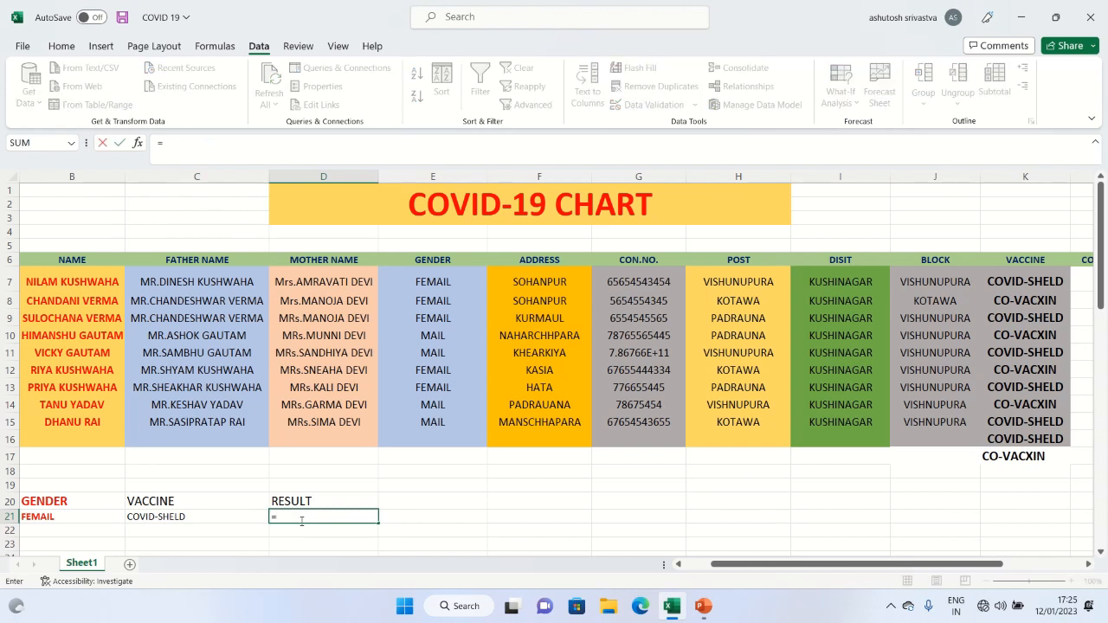
type("C")
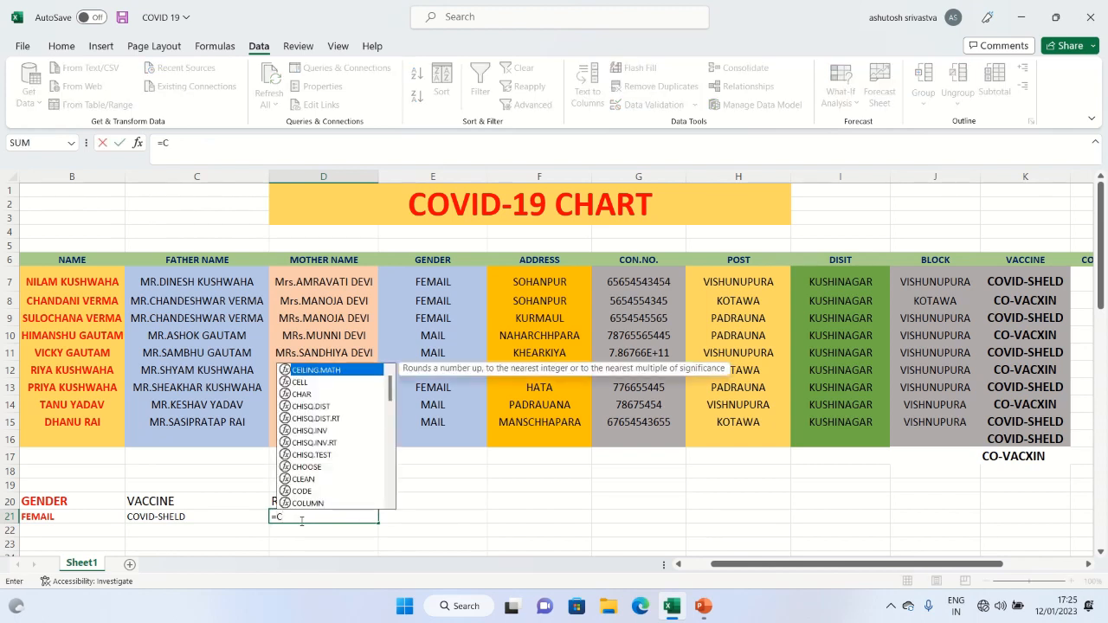
type("OUNT")
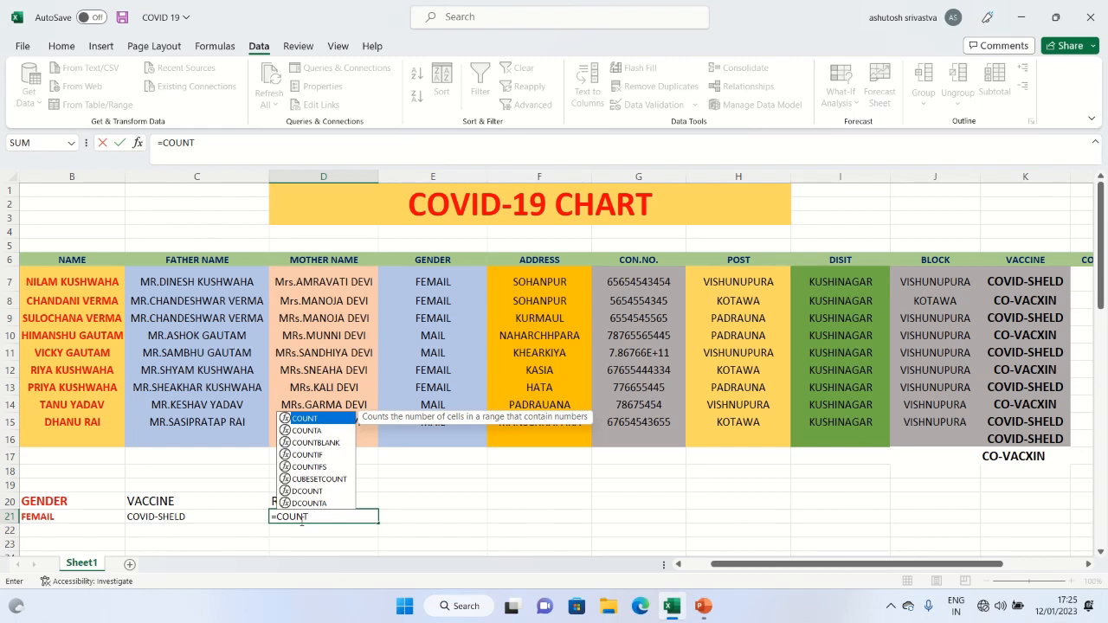
type("I")
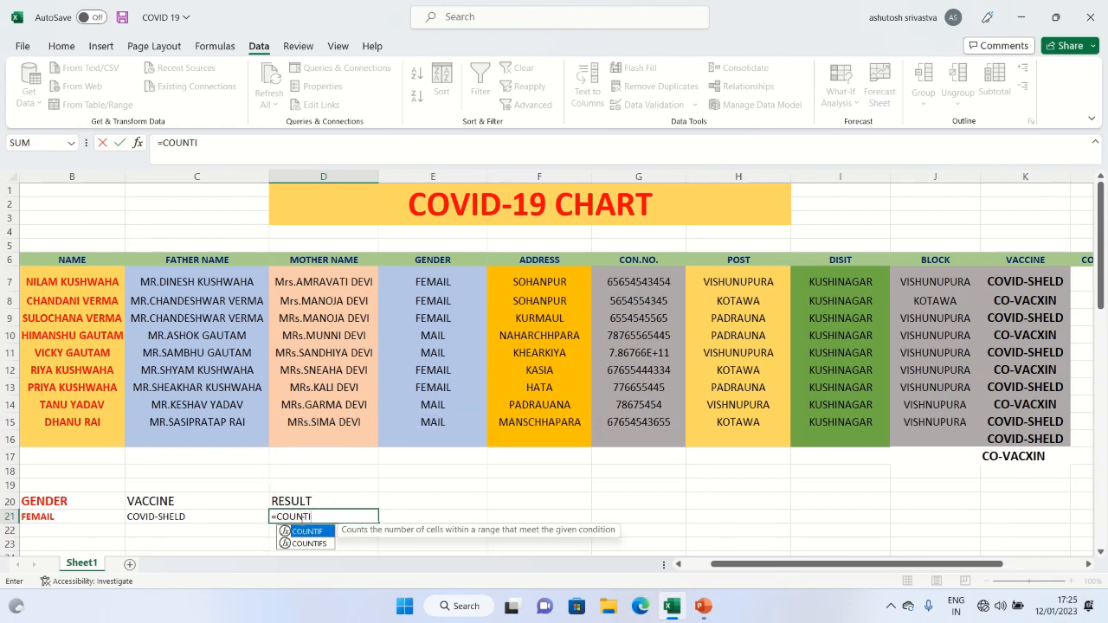
type("FS")
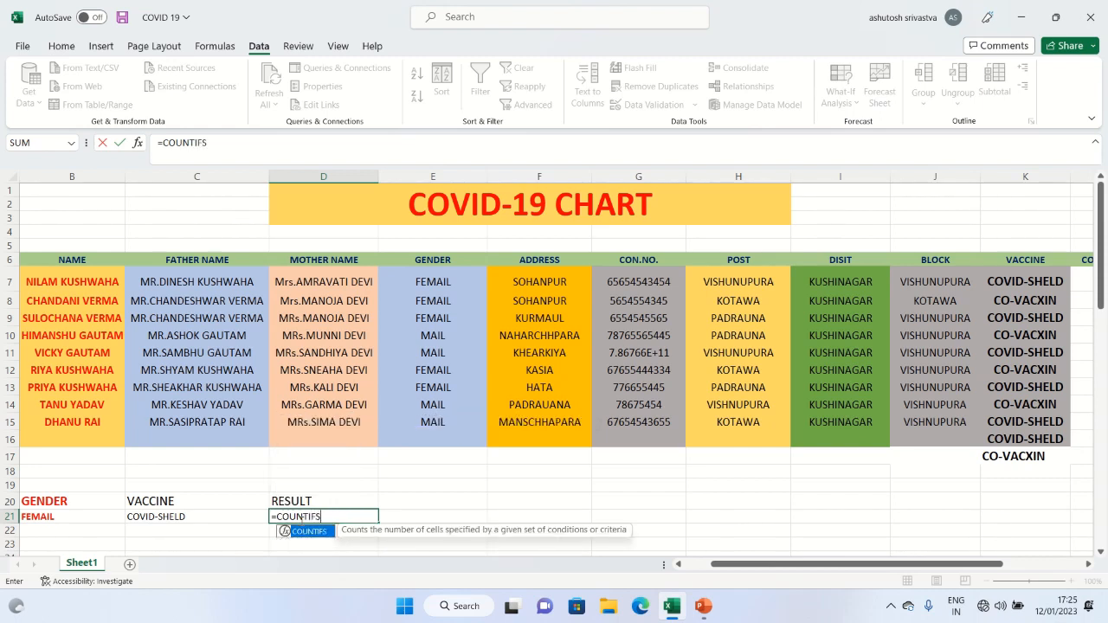
type("(")
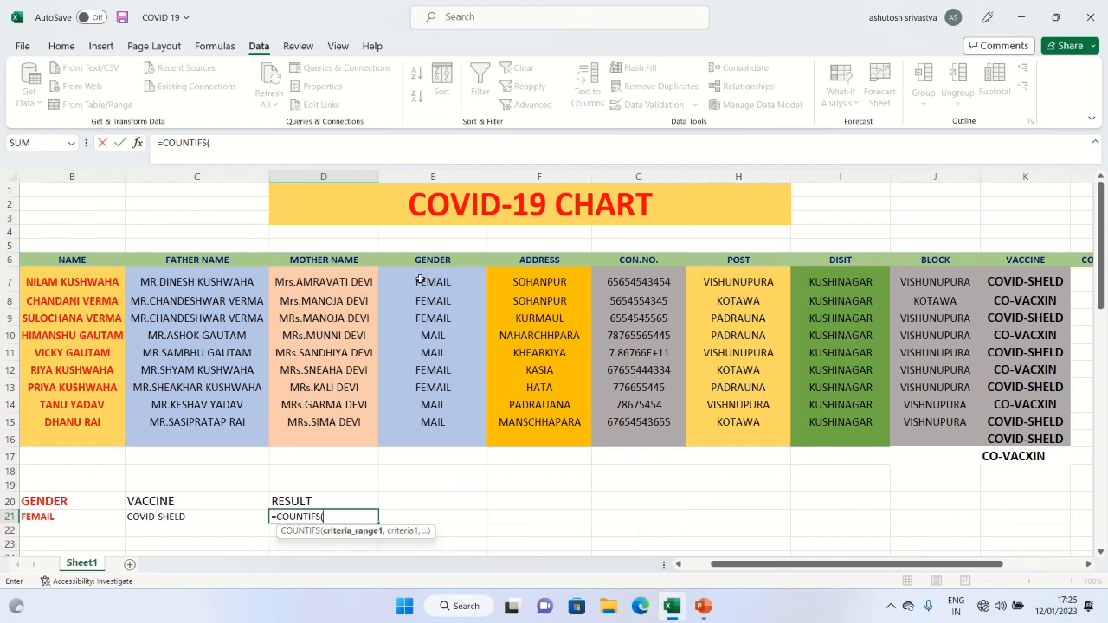
Complete the COUNTIFS formula in D21, matching E7:E15 against B21 and K7:K17 against C21.
left_click_drag(420, 280, 431, 441)
left_click_drag(430, 435, 430, 430)
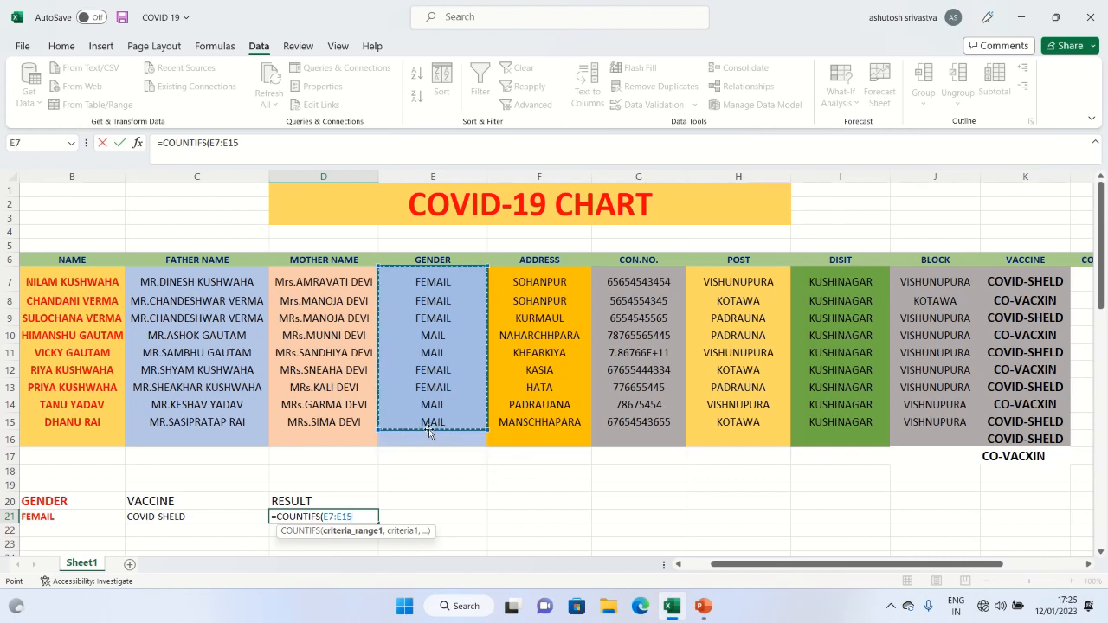
type(",")
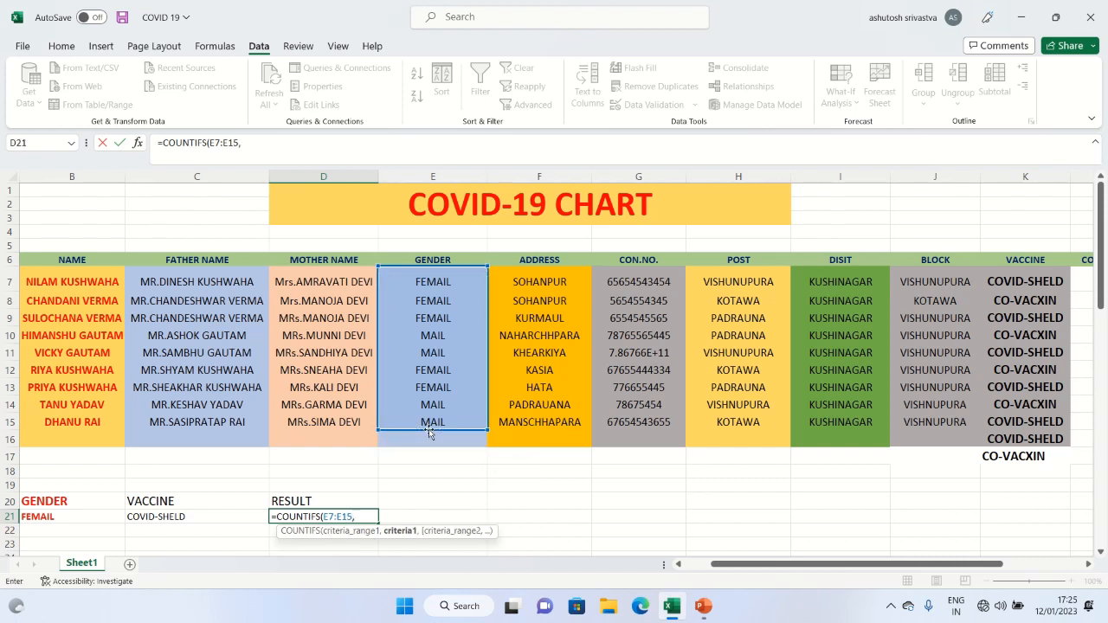
left_click(58, 521)
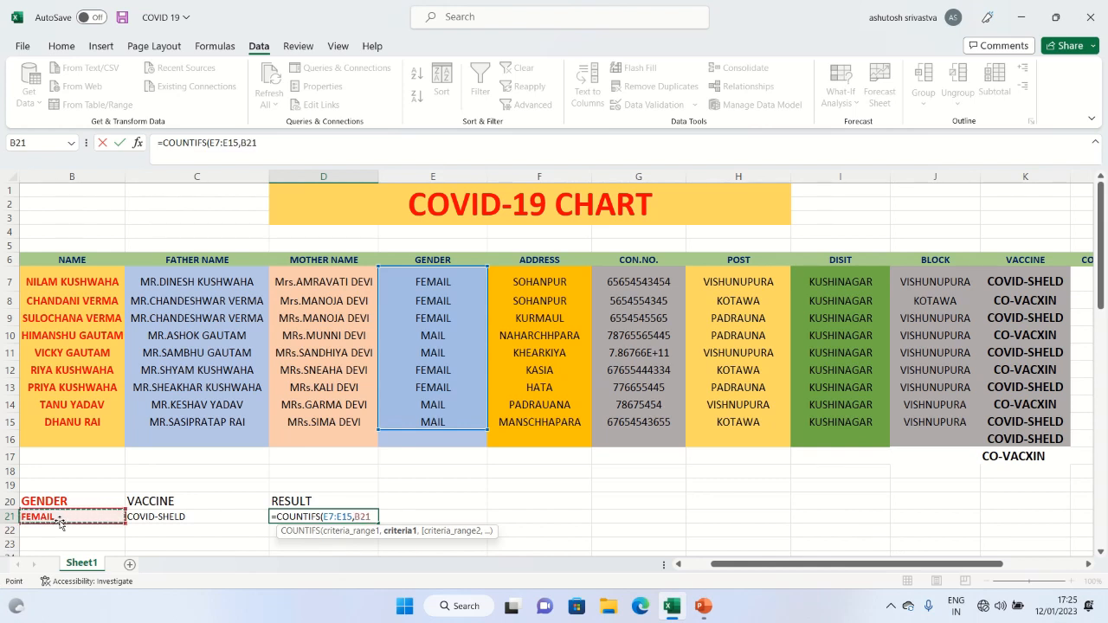
type(",")
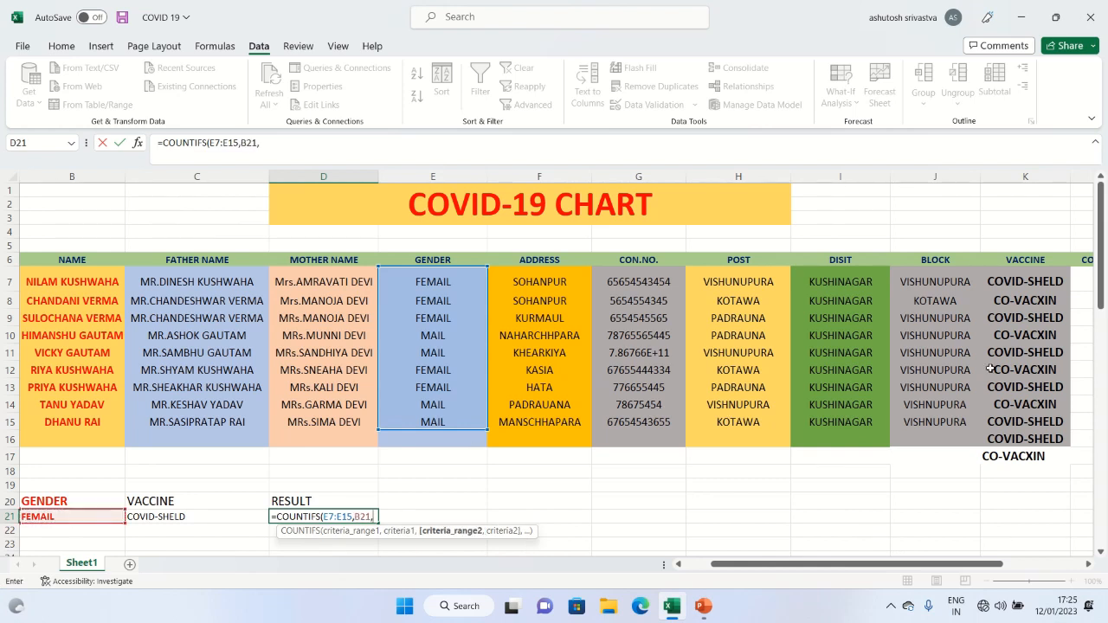
left_click(1024, 283)
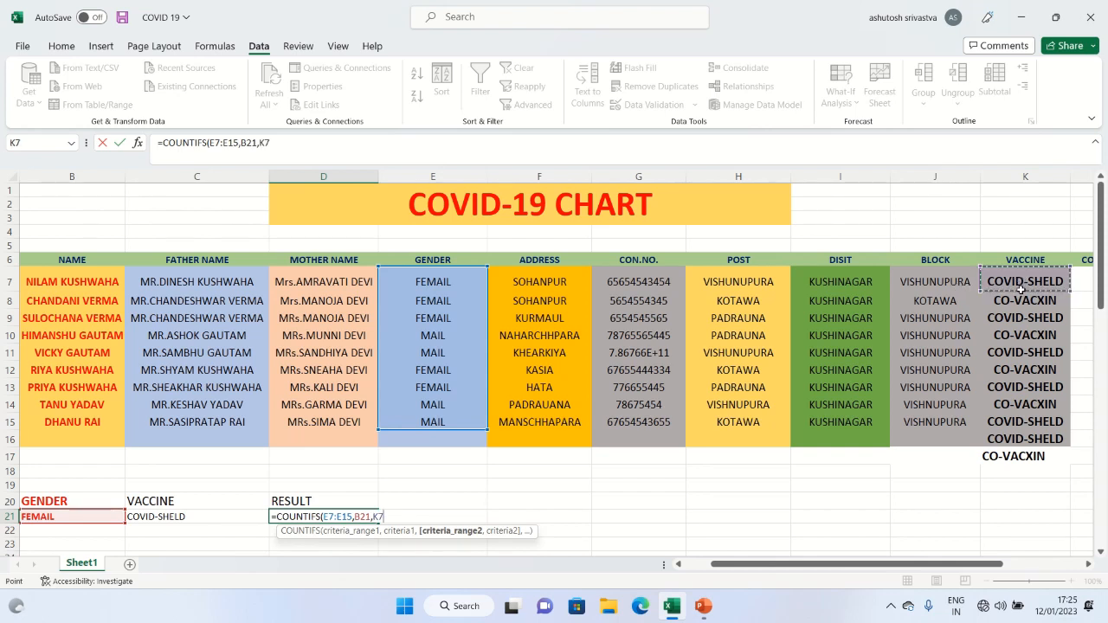
left_click_drag(1021, 289, 1039, 453)
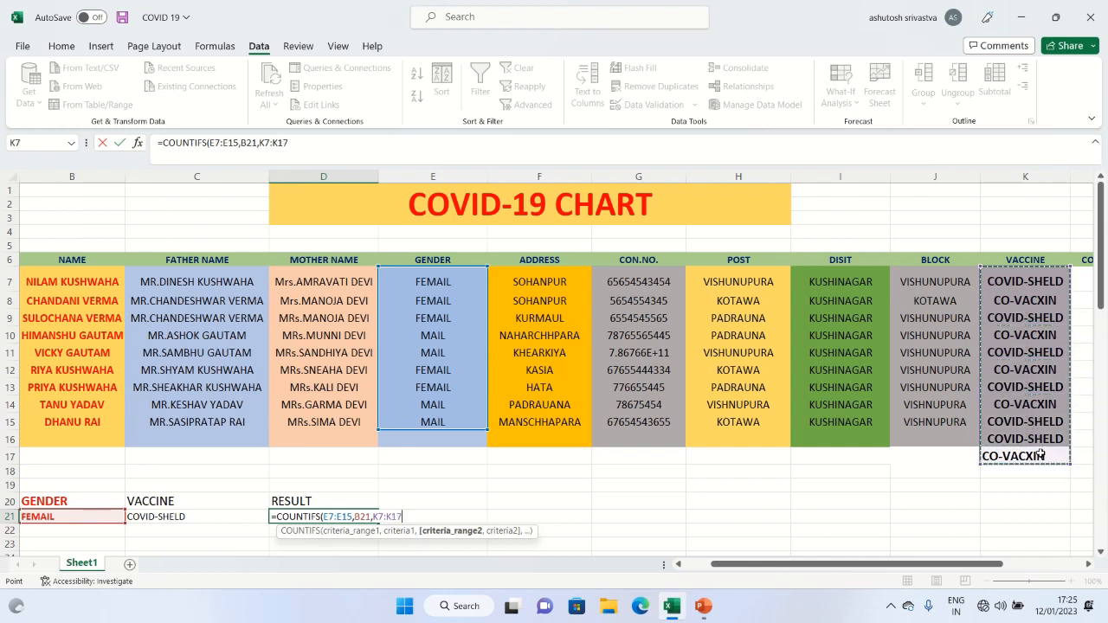
type(",")
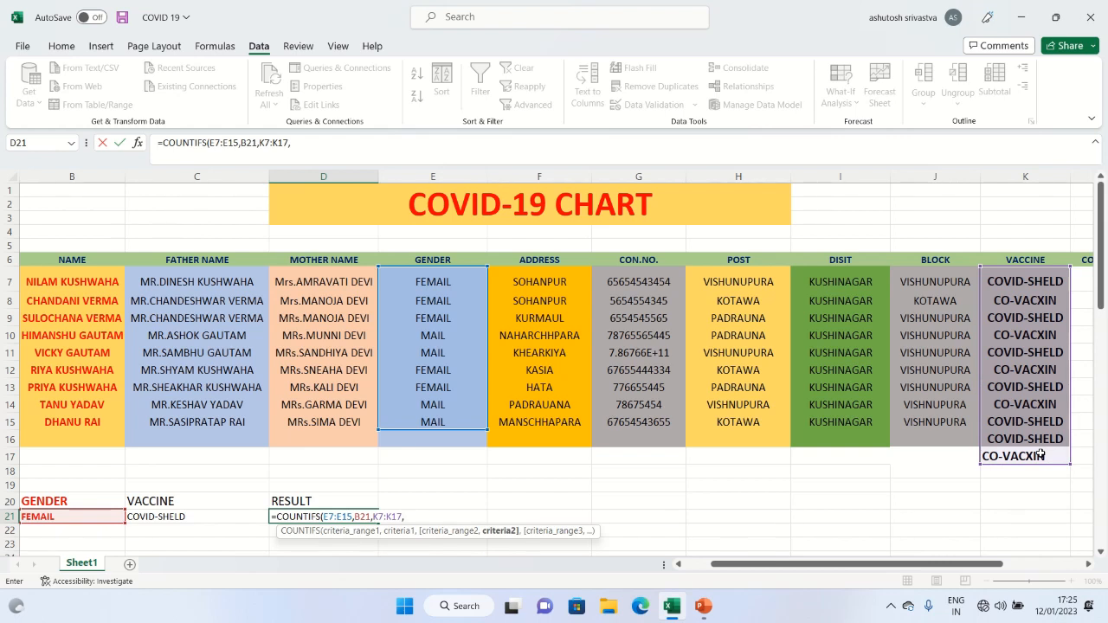
left_click(166, 522)
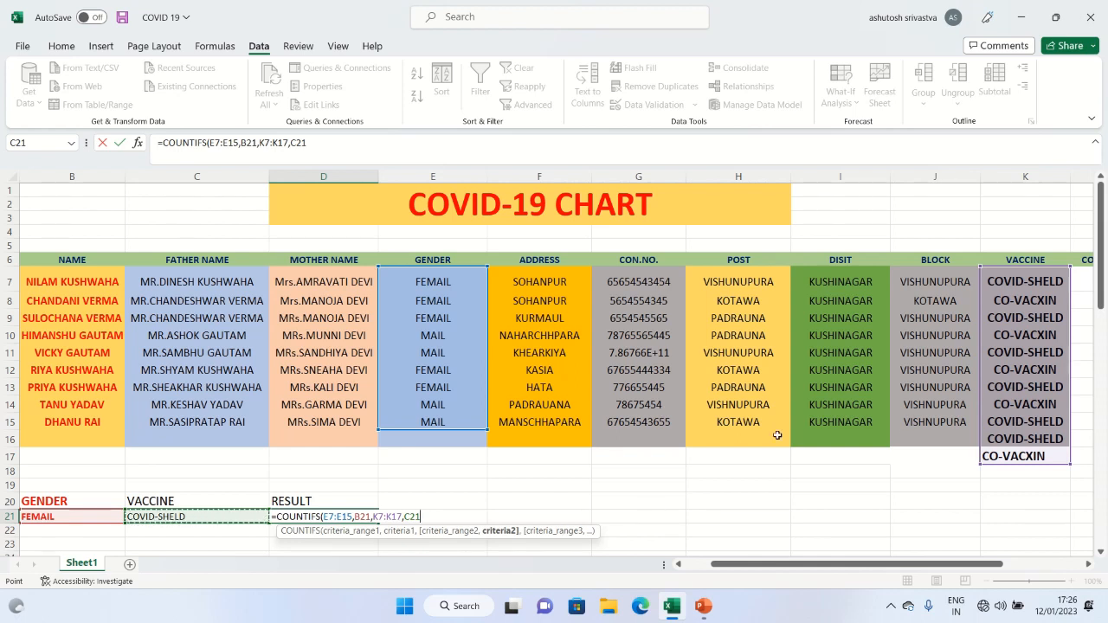
type(")")
key("Return")
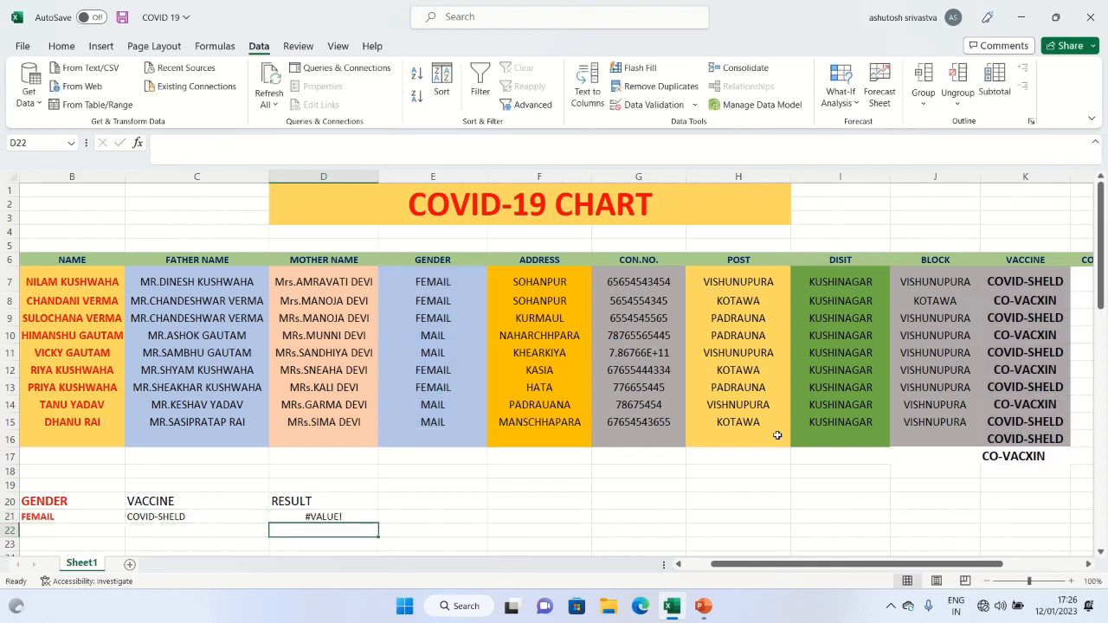
Extend the GENDER column with MAIL in E16 and FEMAILE in E17.
left_click(160, 528)
left_click(173, 517)
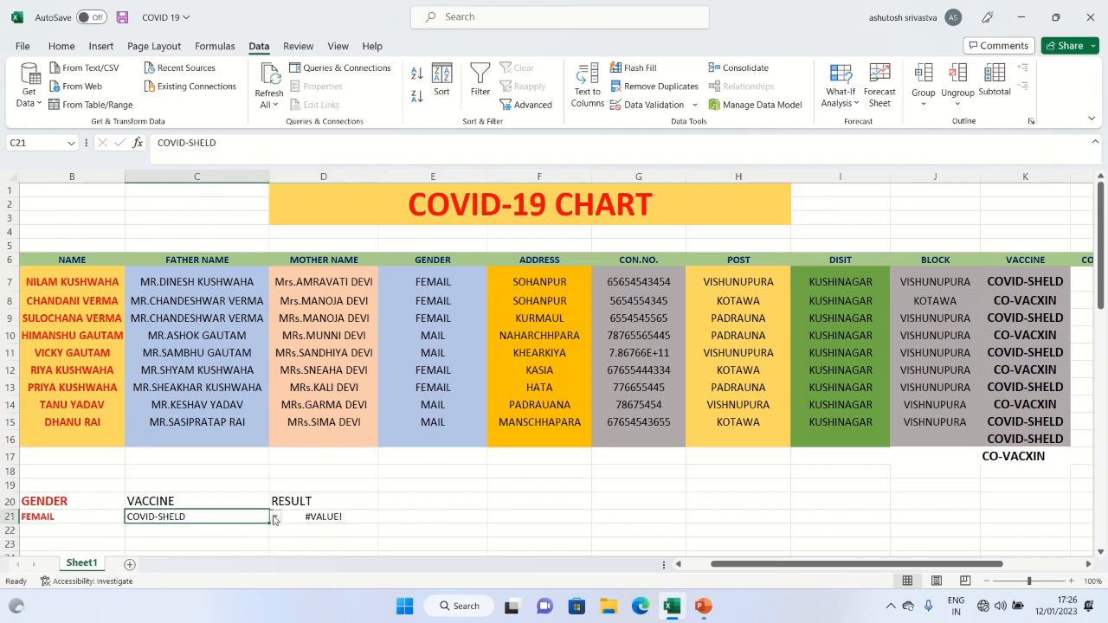
left_click(430, 437)
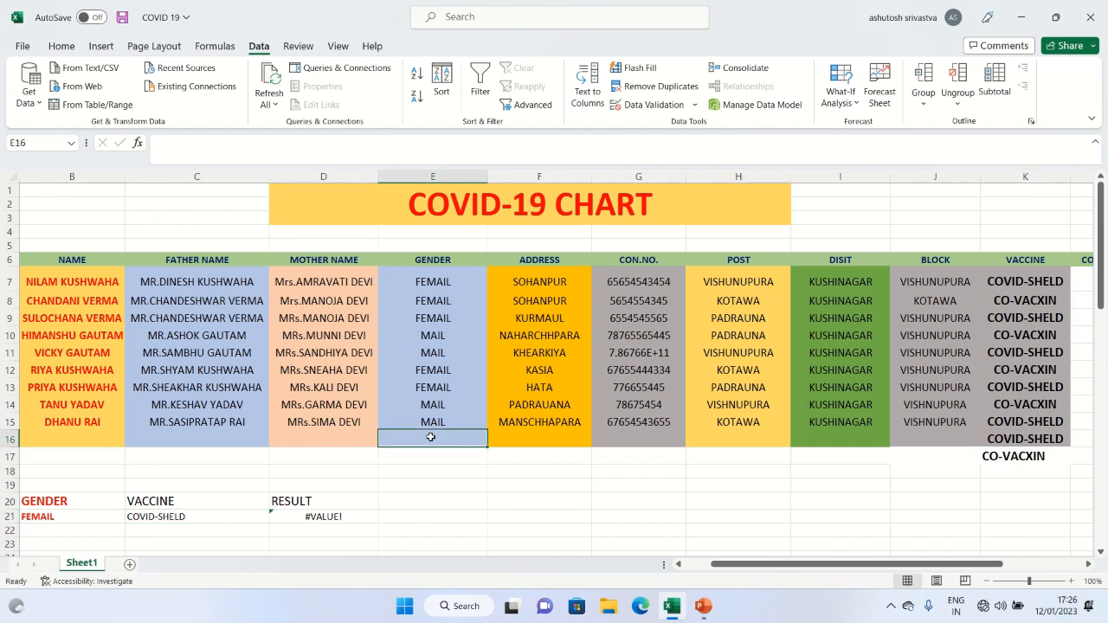
type("MAIL")
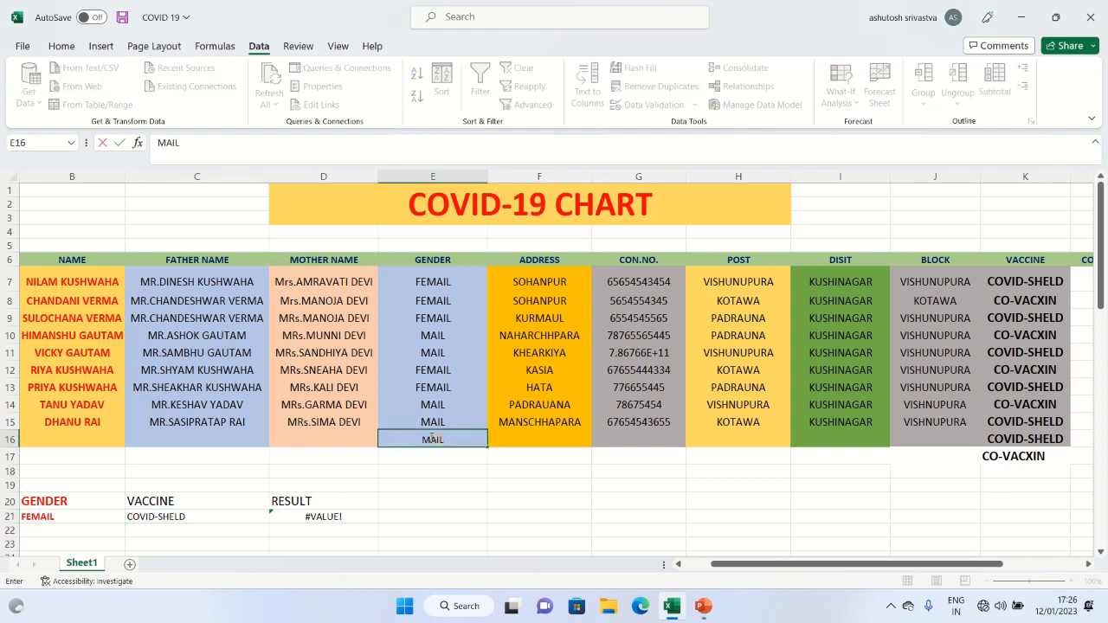
key("Return")
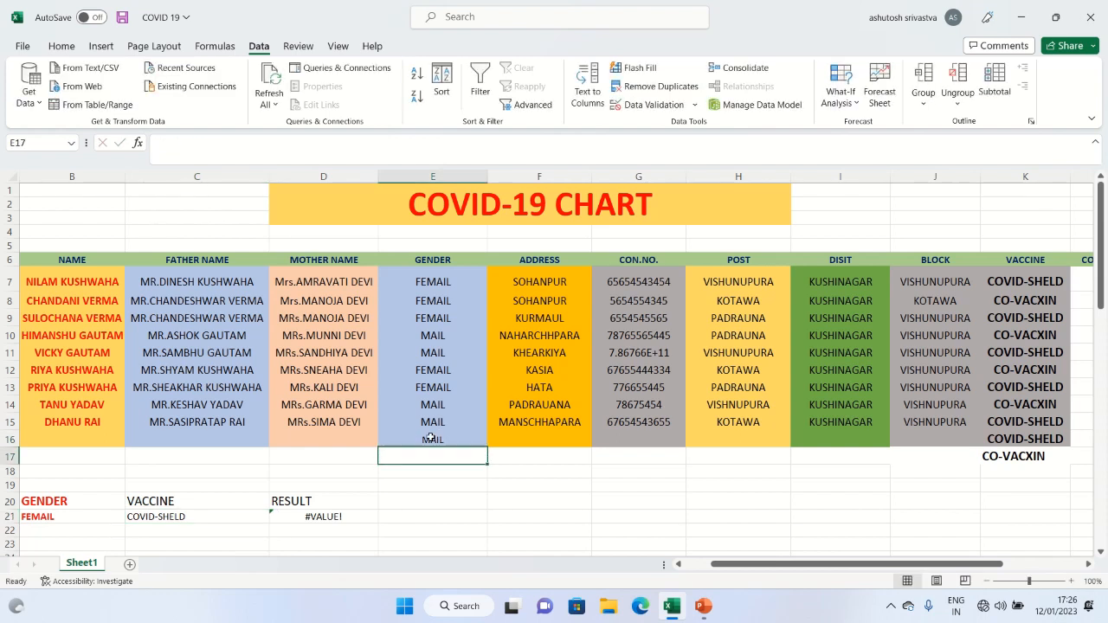
type("FE")
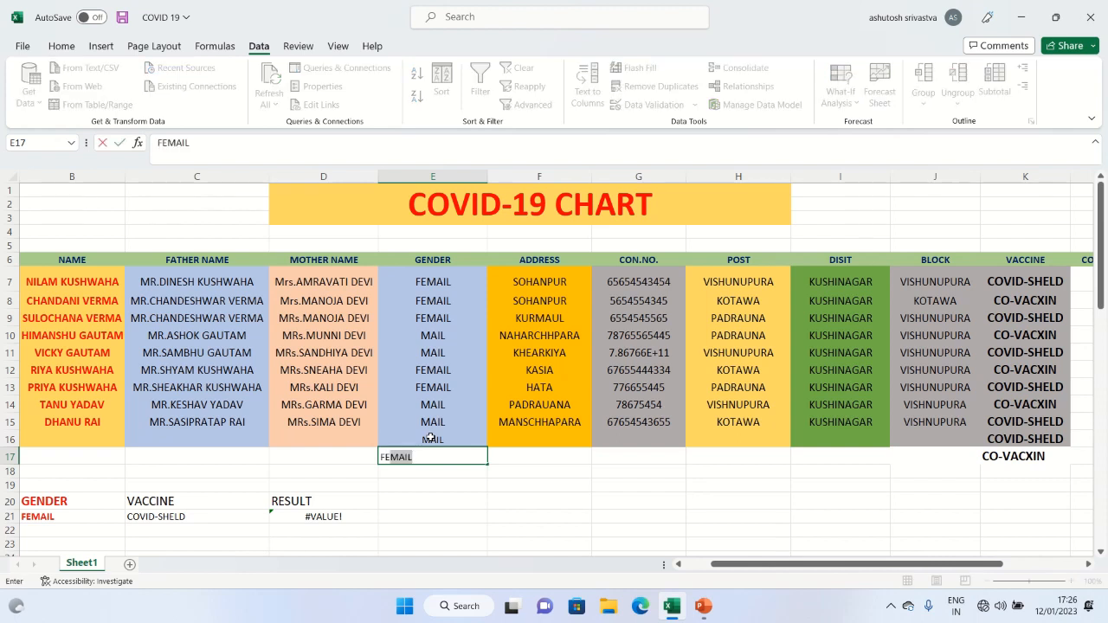
type("MAILE")
key("Return")
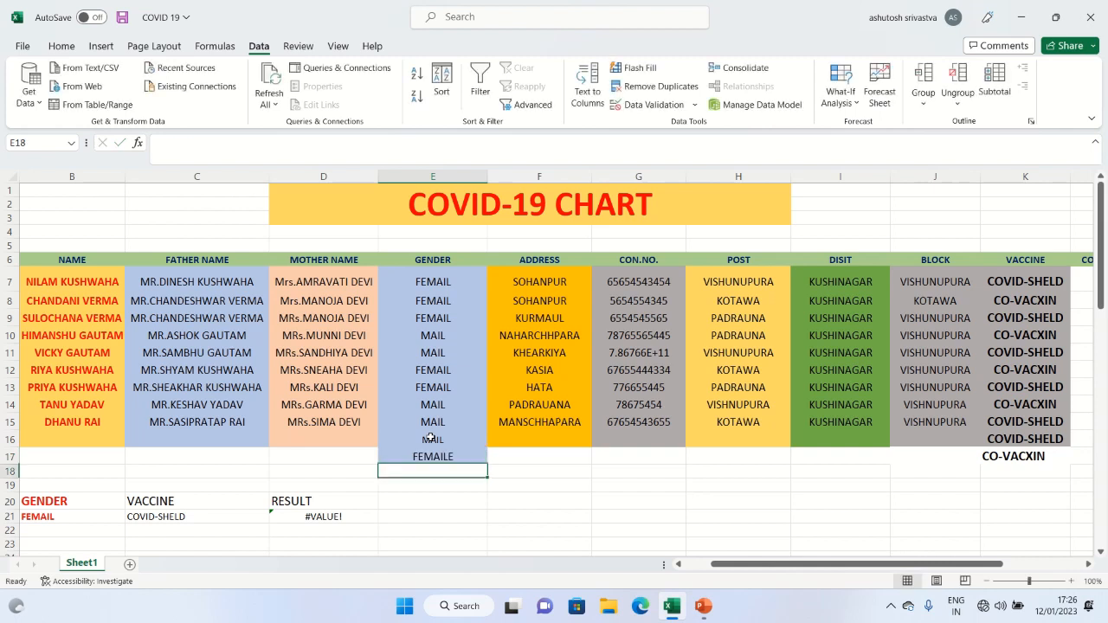
Clear the arguments of the COUNTIFS formula in D21, keeping only =COUNTIFS.
left_click(300, 517)
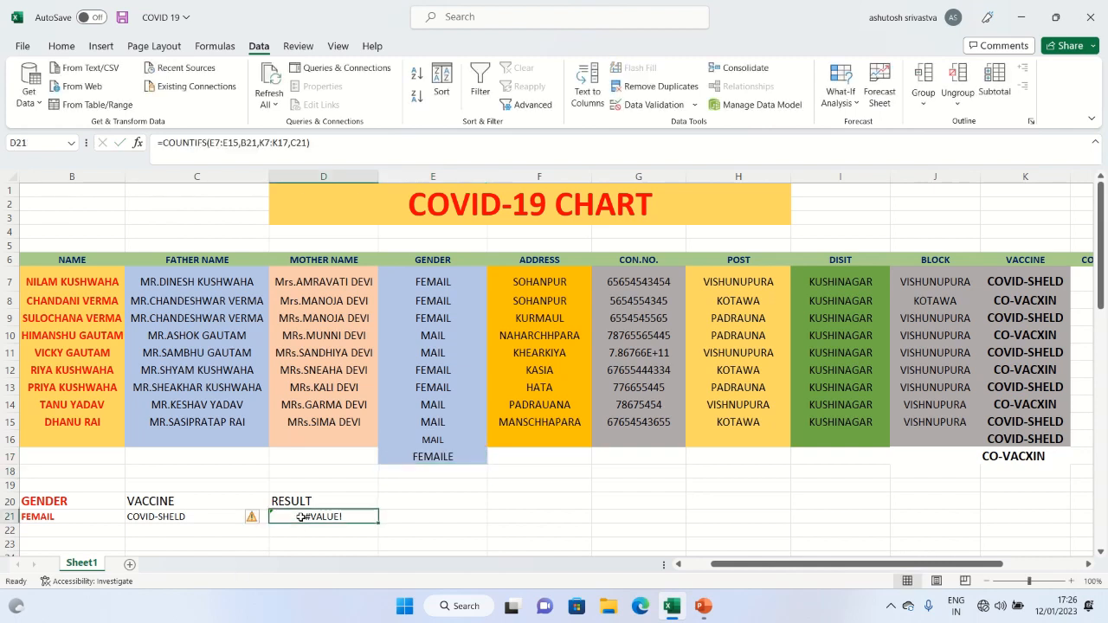
left_click(342, 142)
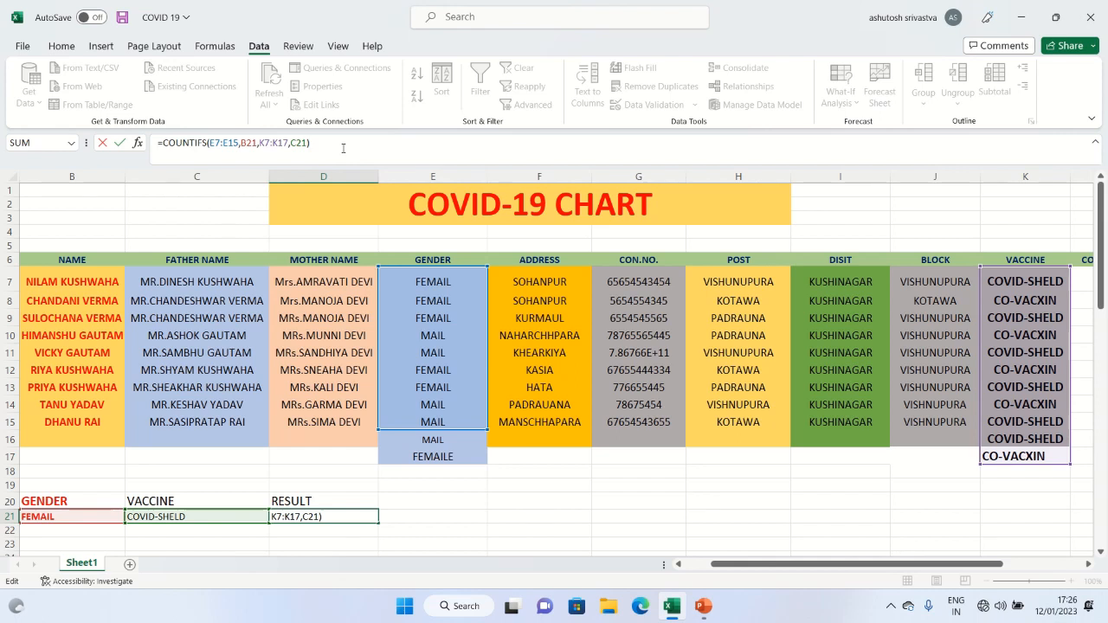
key("BackSpace")
key("BackSpace")
key("BackSpace")
key("BackSpace")
key("BackSpace")
key("BackSpace")
key("BackSpace")
key("BackSpace")
key("BackSpace")
key("BackSpace")
key("BackSpace")
key("BackSpace")
key("BackSpace")
key("BackSpace")
key("BackSpace")
key("BackSpace")
key("BackSpace")
key("BackSpace")
key("BackSpace")
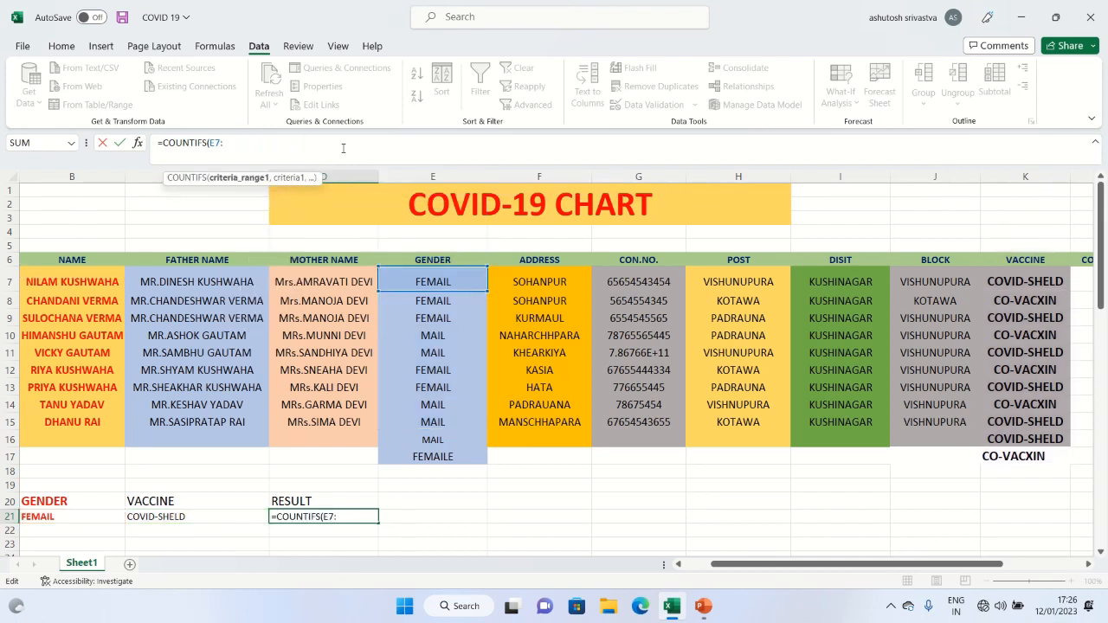
key("BackSpace")
key("BackSpace")
key("BackSpace")
key("BackSpace")
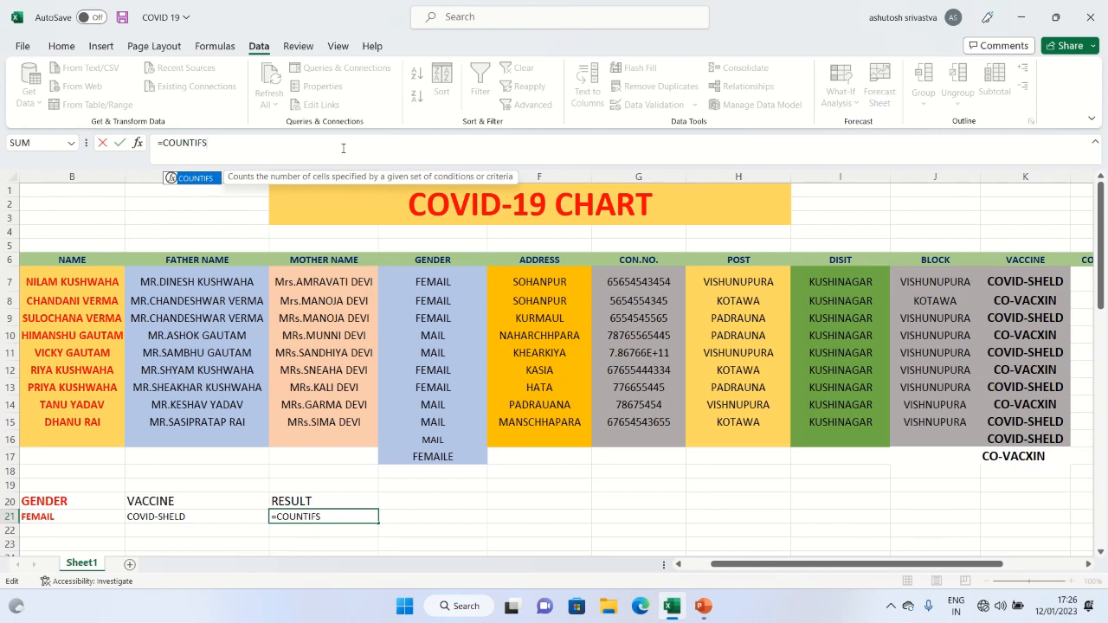
Rebuild the COUNTIFS formula in D21, matching E7:E17 against B21 and K7:K17 against C21.
type("(")
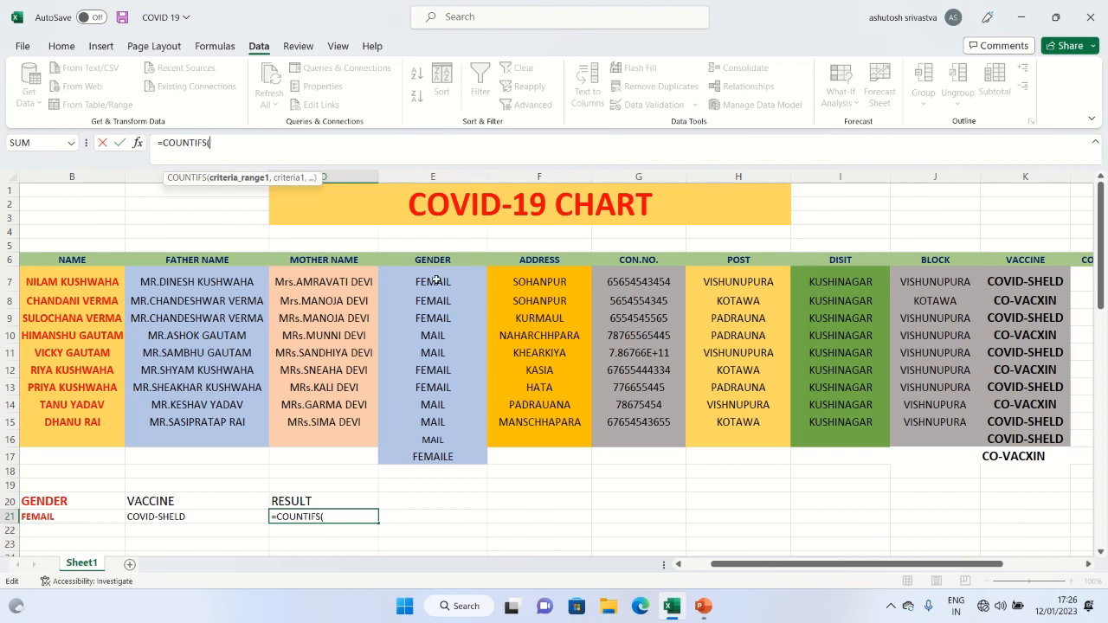
left_click_drag(435, 280, 439, 452)
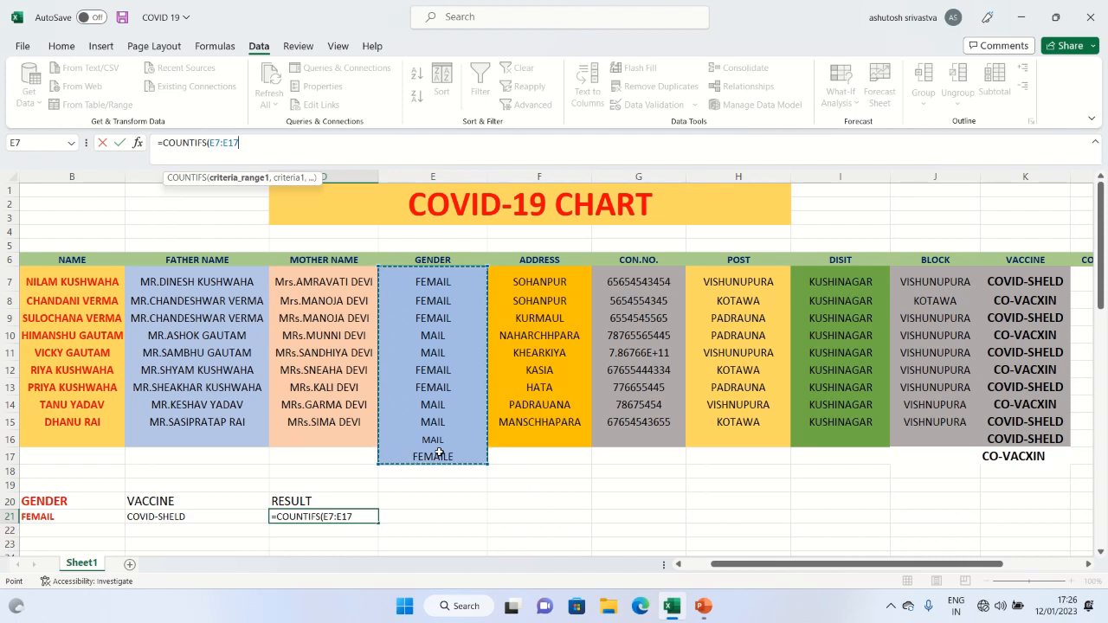
type(",")
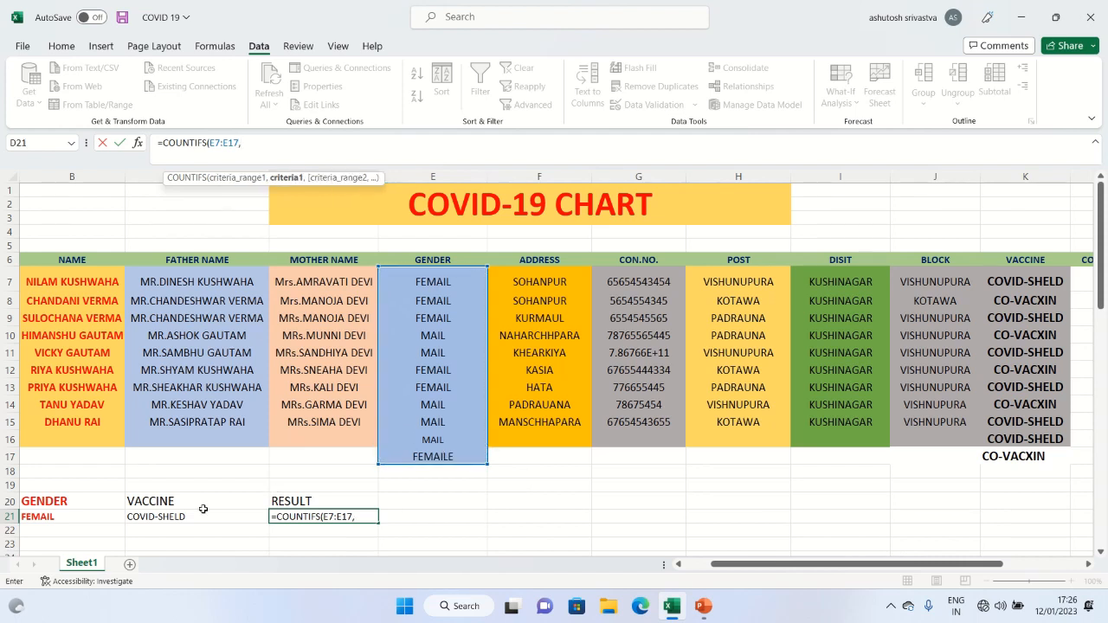
left_click(58, 517)
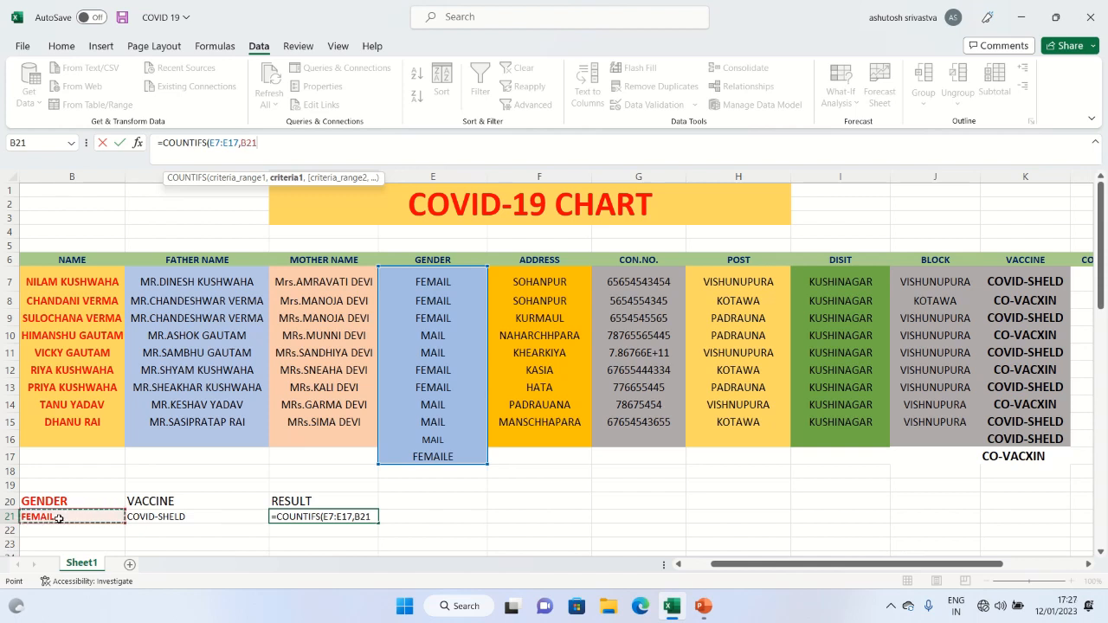
type(",")
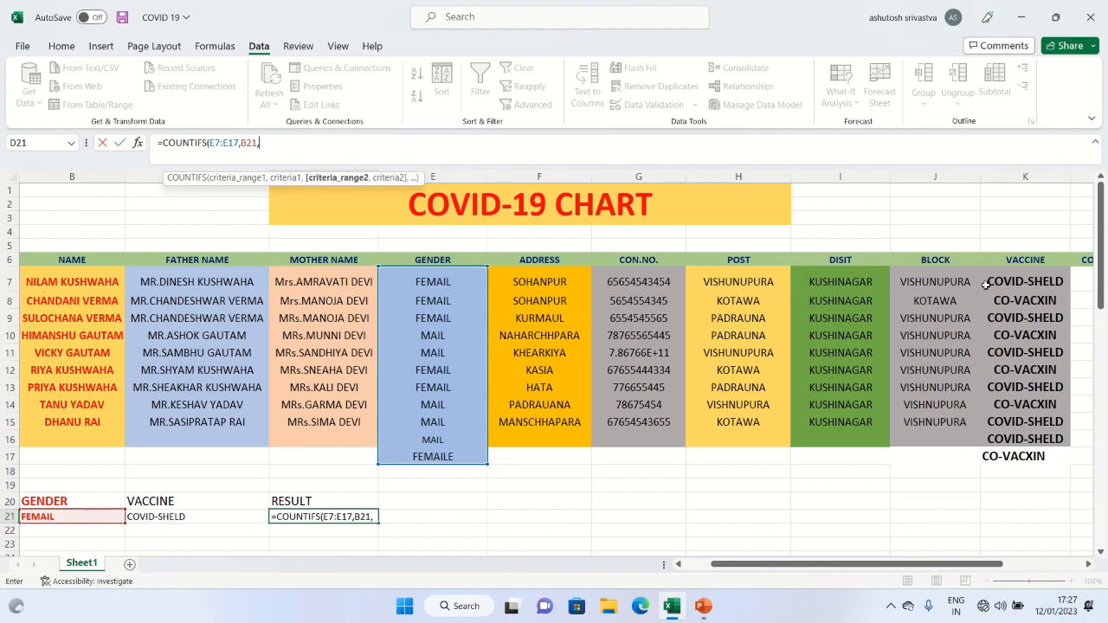
left_click_drag(987, 284, 992, 456)
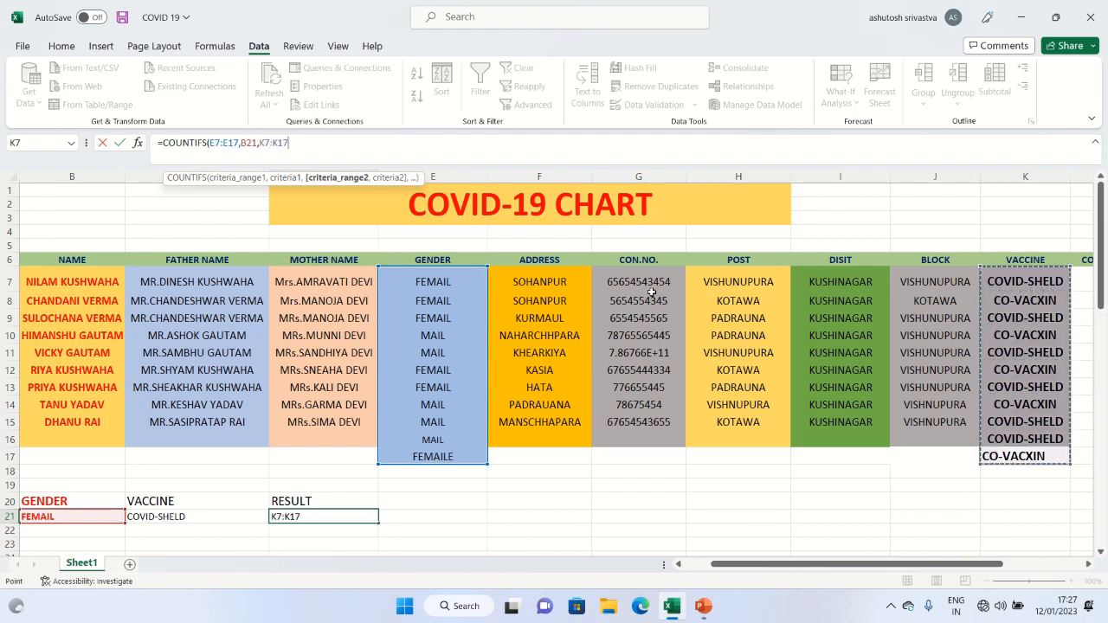
type(",")
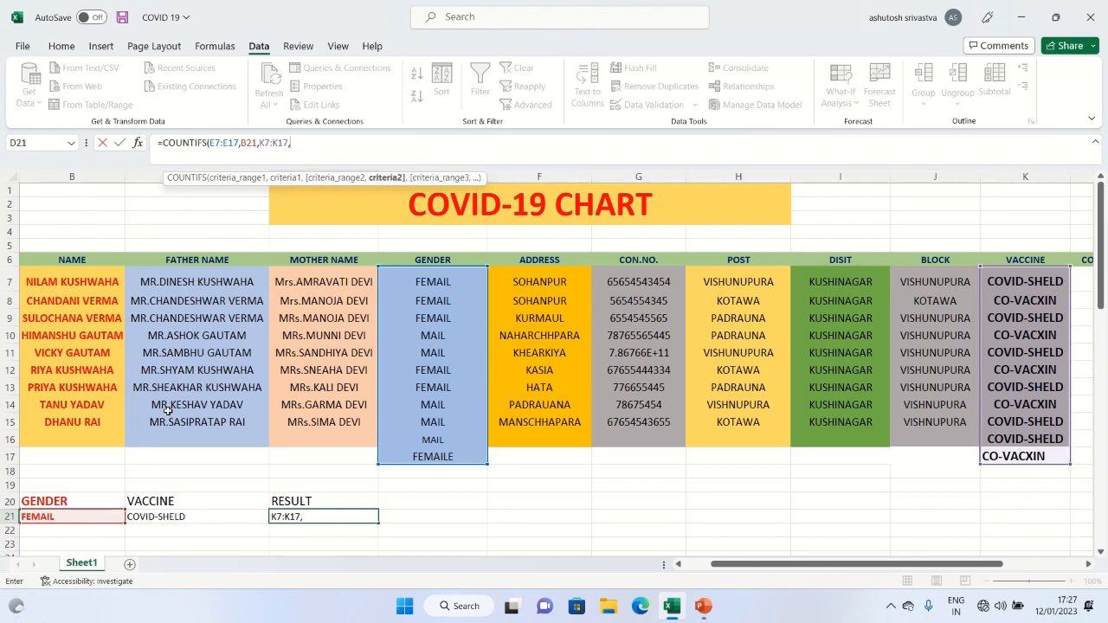
left_click(153, 517)
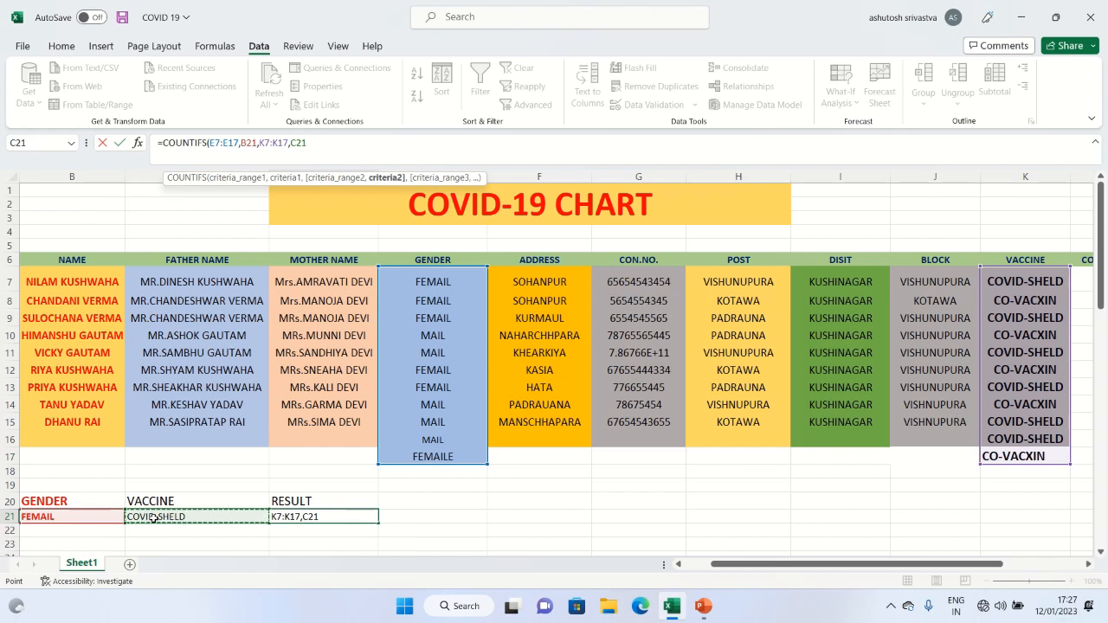
type(")")
key("Return")
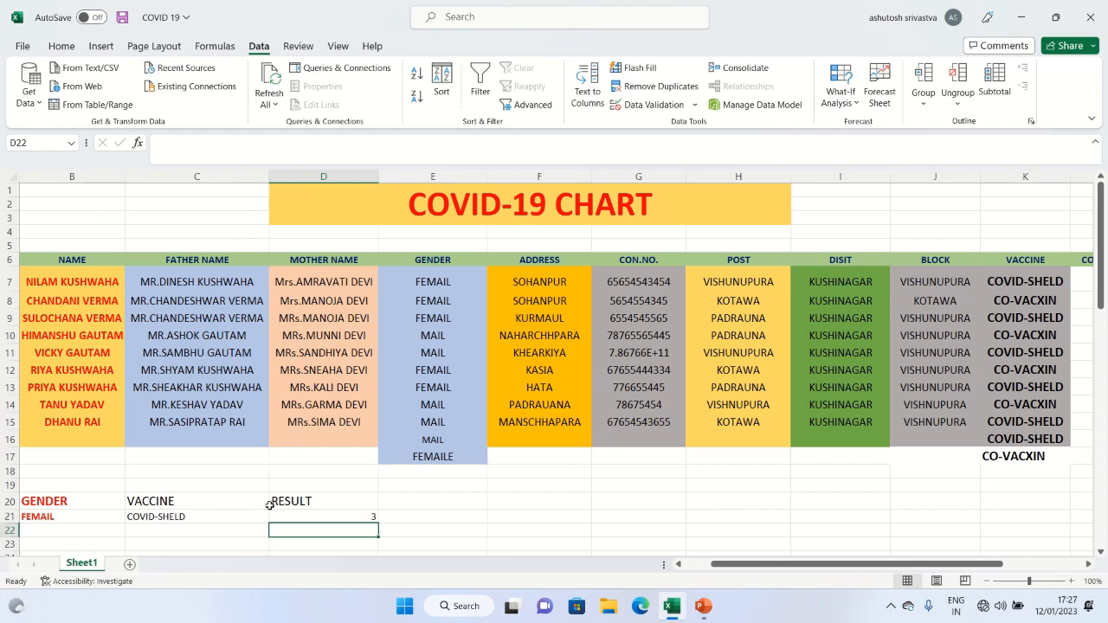
Test the FEMAIL count by switching the vaccine in C21 to CO-VACXIN and back to COVID-SHELD.
left_click(72, 518)
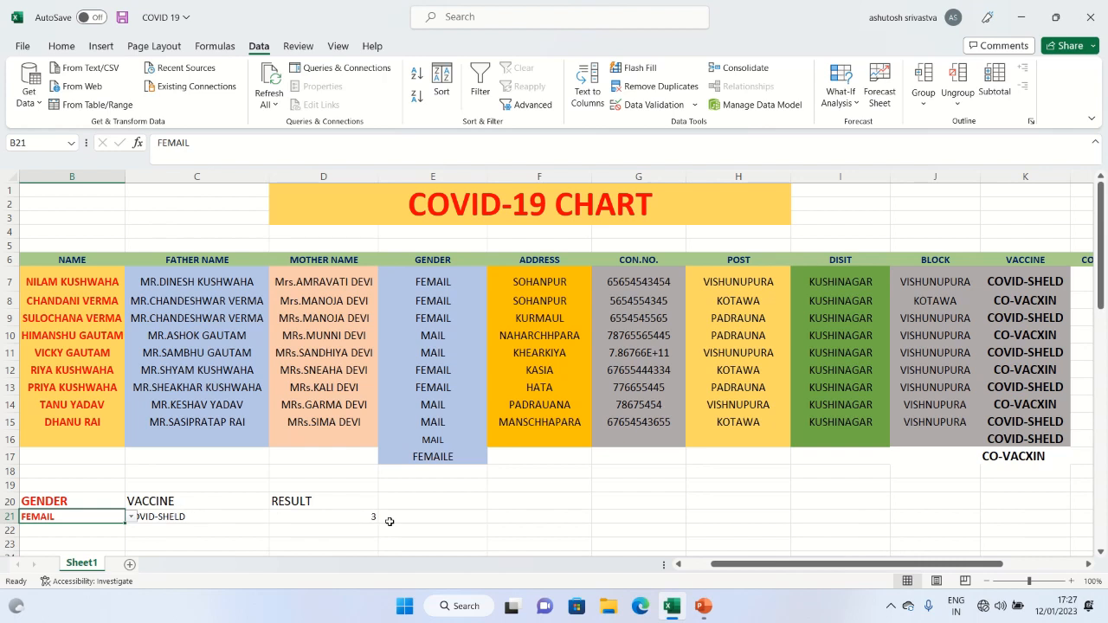
left_click(230, 520)
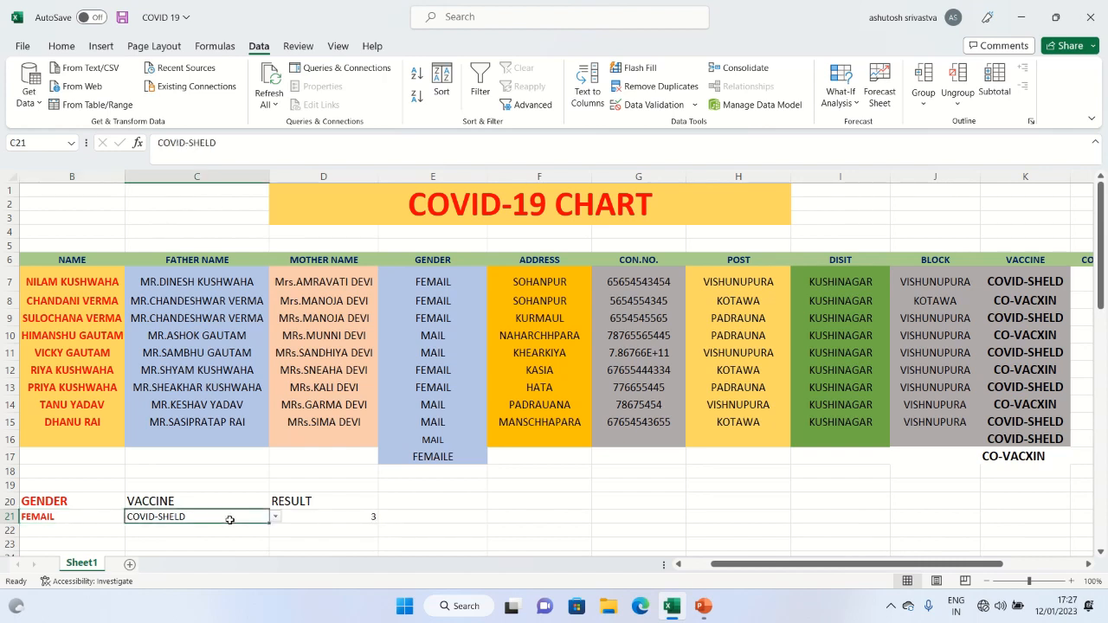
left_click(284, 517)
left_click(243, 518)
left_click(275, 516)
left_click(244, 529)
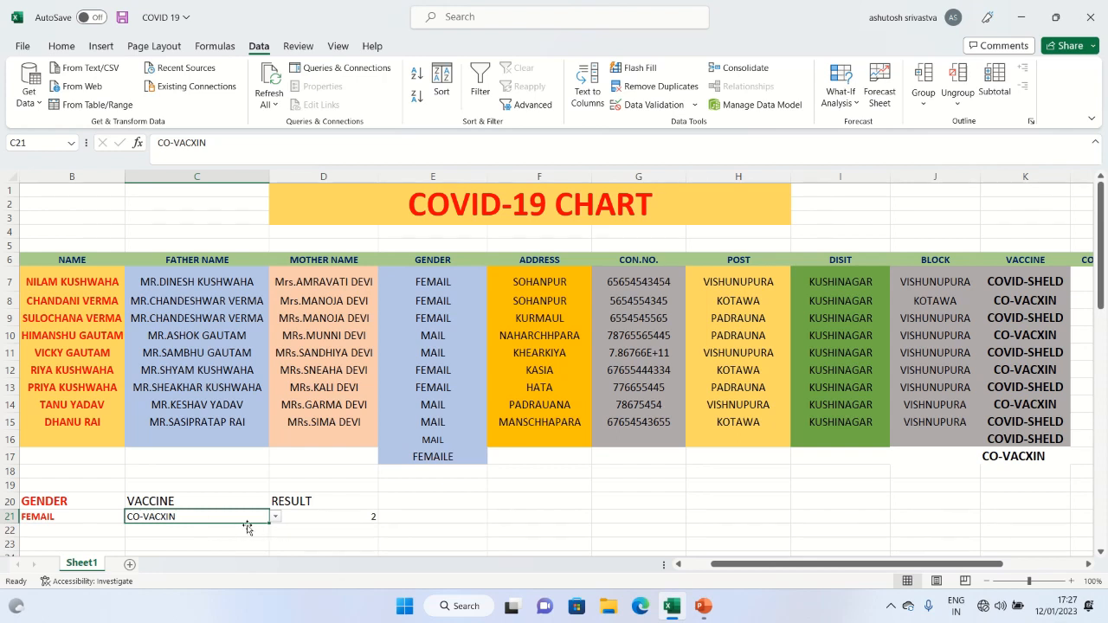
left_click(276, 517)
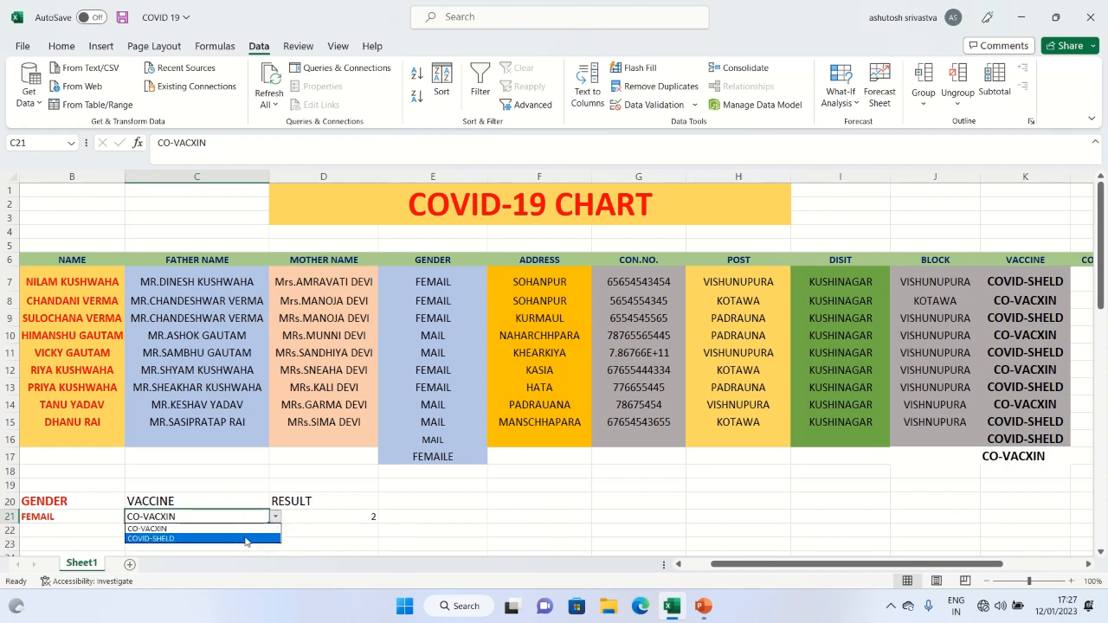
left_click(249, 538)
Switch the gender choice in B21 to MAIL.
left_click(59, 516)
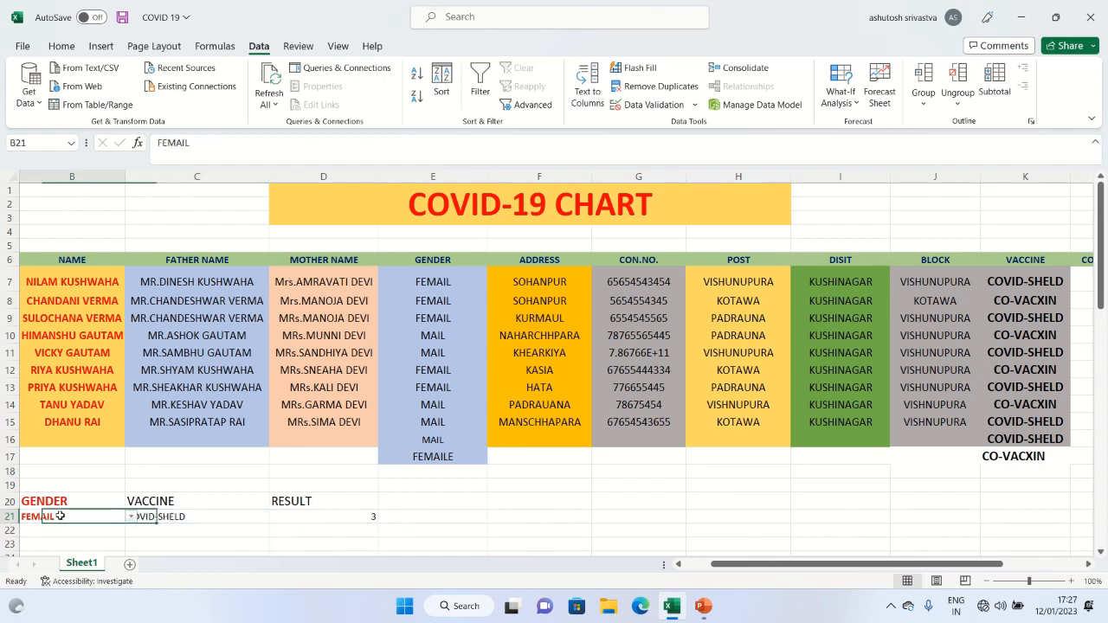
left_click(128, 519)
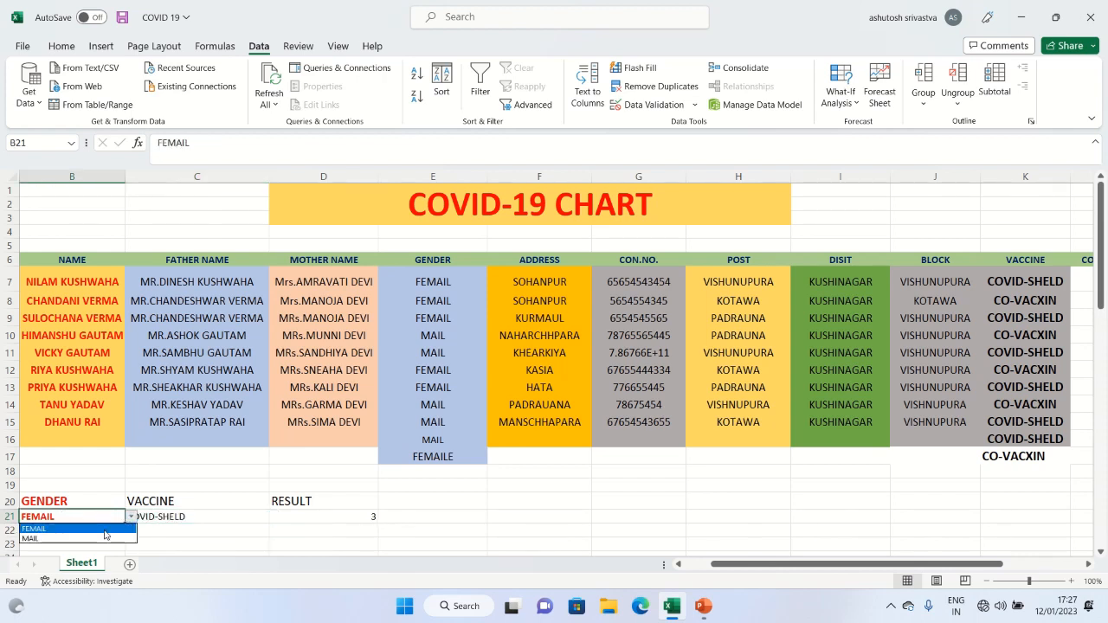
left_click(97, 534)
Test the MAIL count by setting the vaccine in C21 to CO-VACXIN and returning it to COVID-SHELD.
left_click(189, 519)
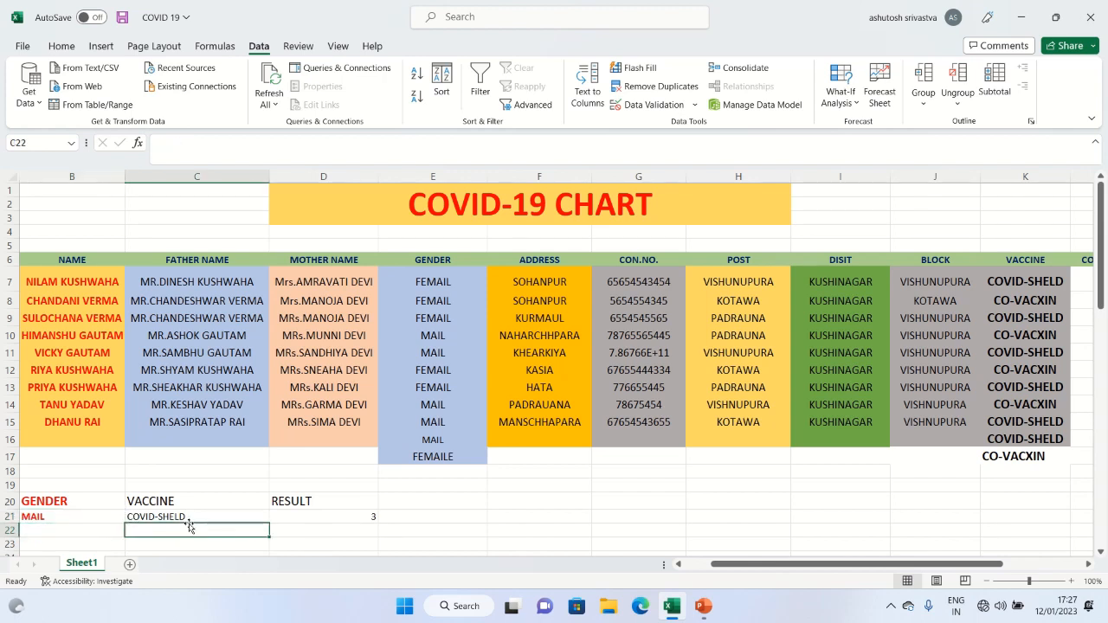
left_click(276, 517)
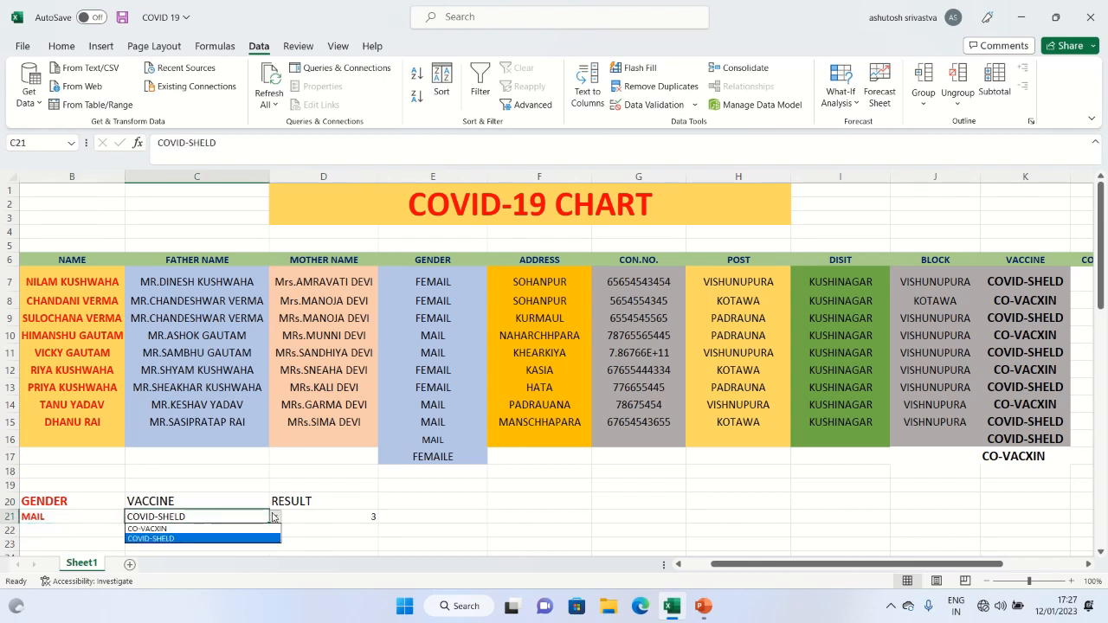
left_click(232, 529)
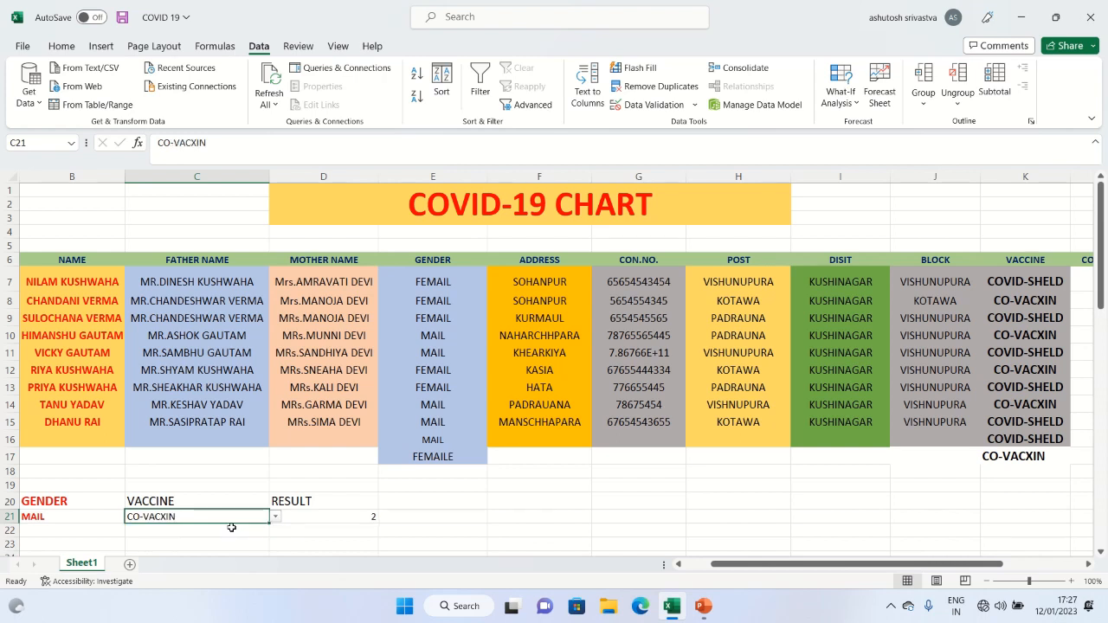
left_click(231, 529)
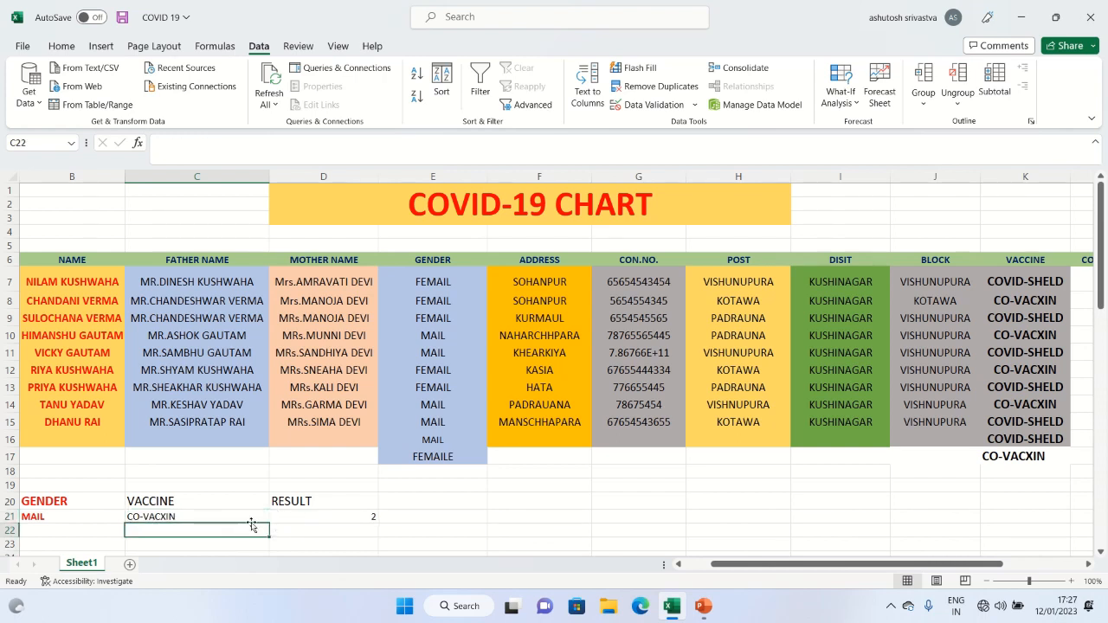
left_click(252, 516)
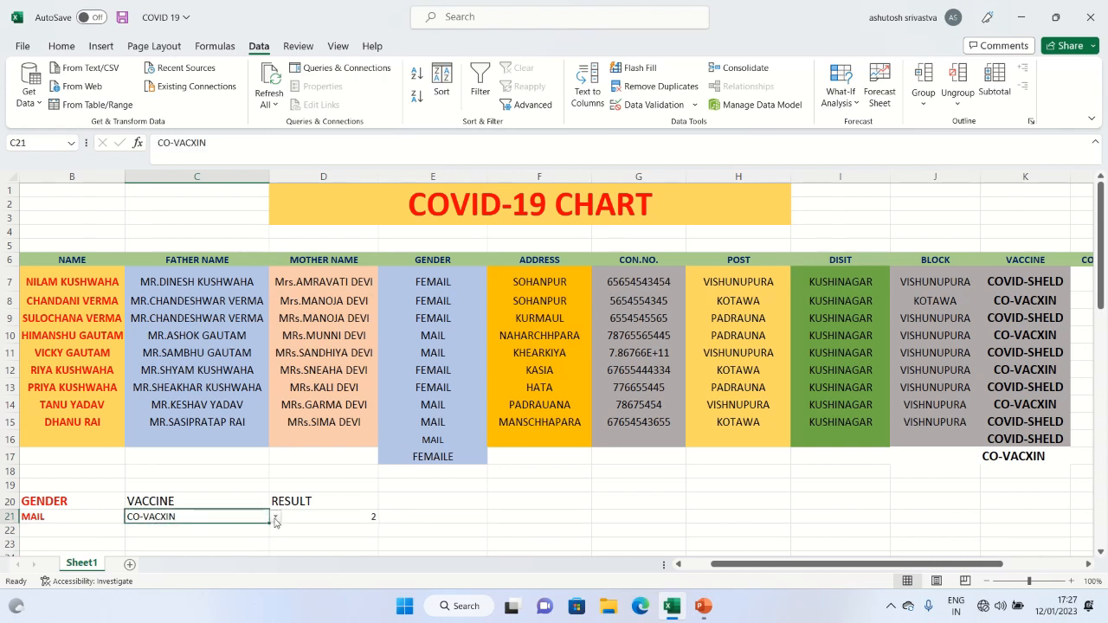
left_click(275, 517)
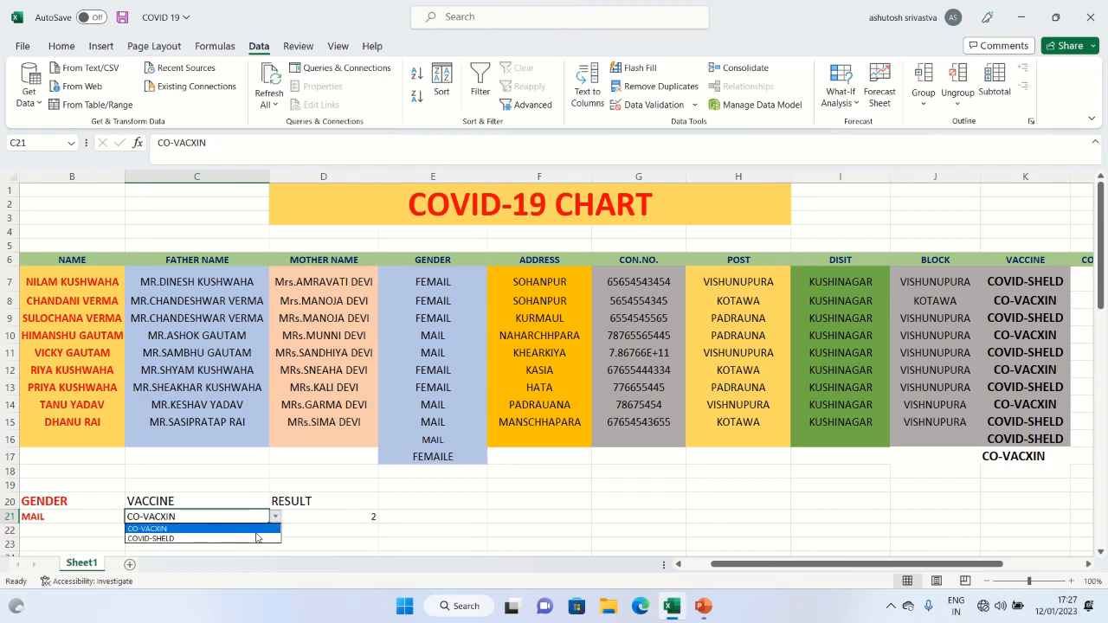
left_click(253, 538)
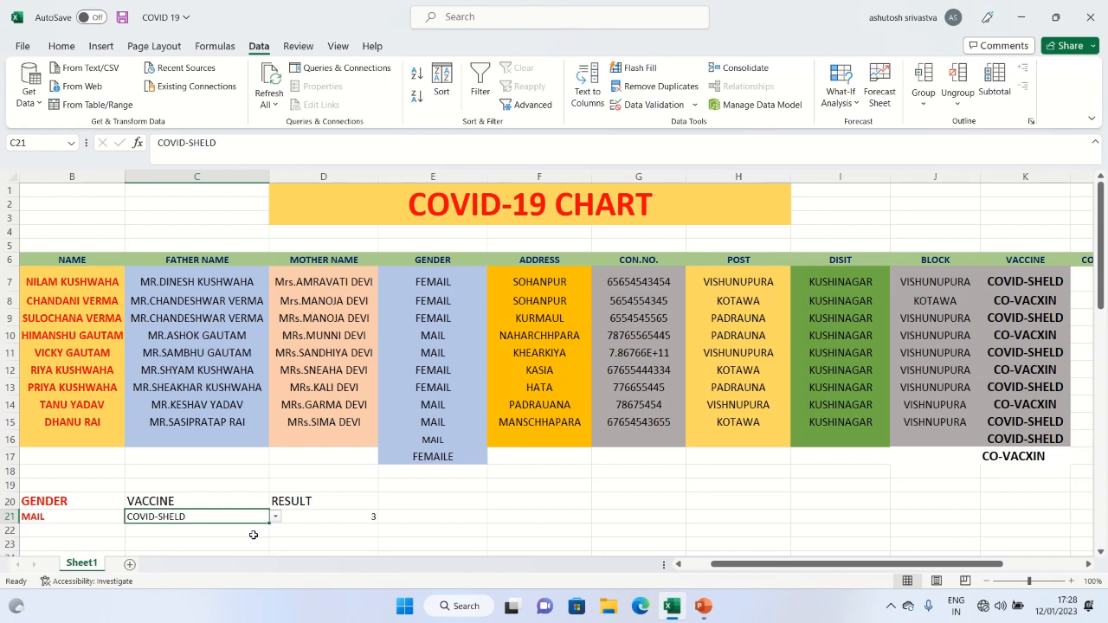
Add the headings VILLAGE in E20, VACCINE in F20 and RESULT in G20.
left_click(405, 499)
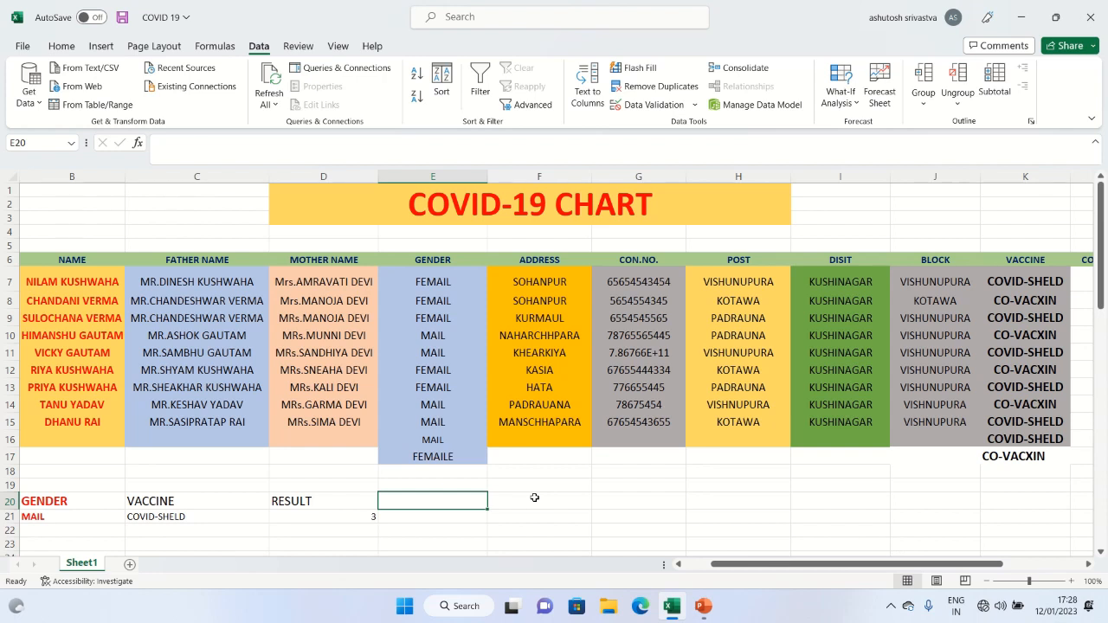
type("VIL")
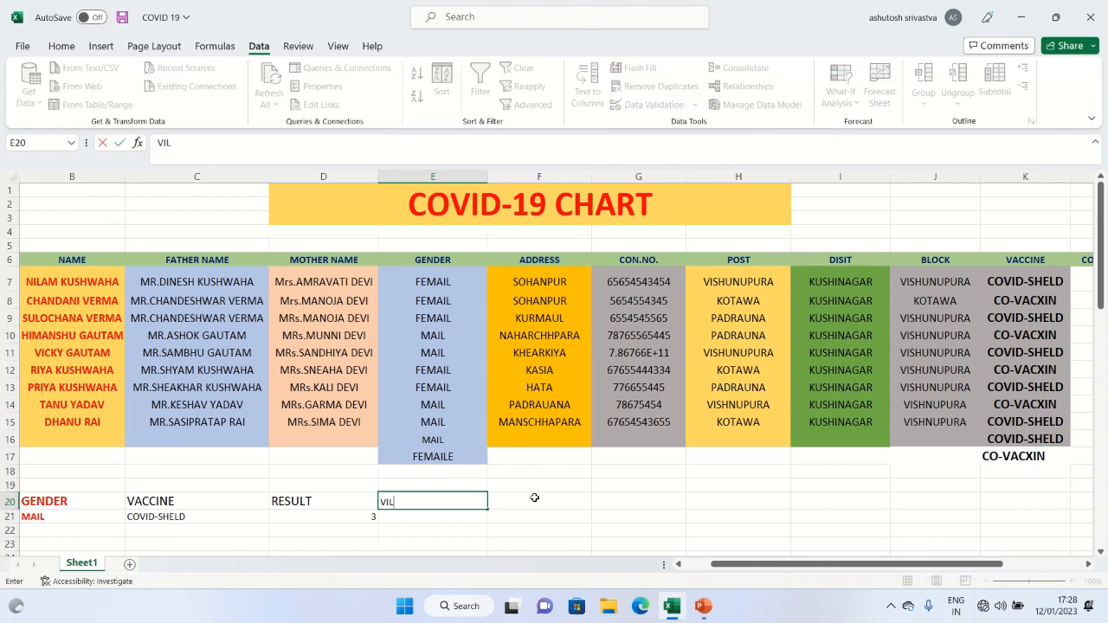
type("LAGE")
double_click(535, 498)
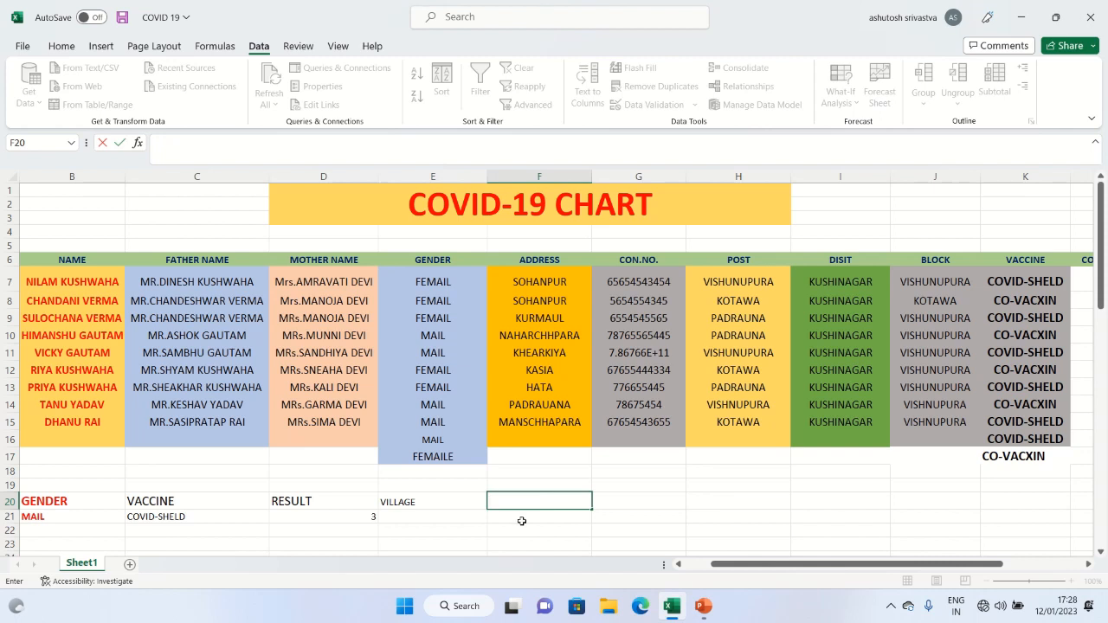
key("Escape")
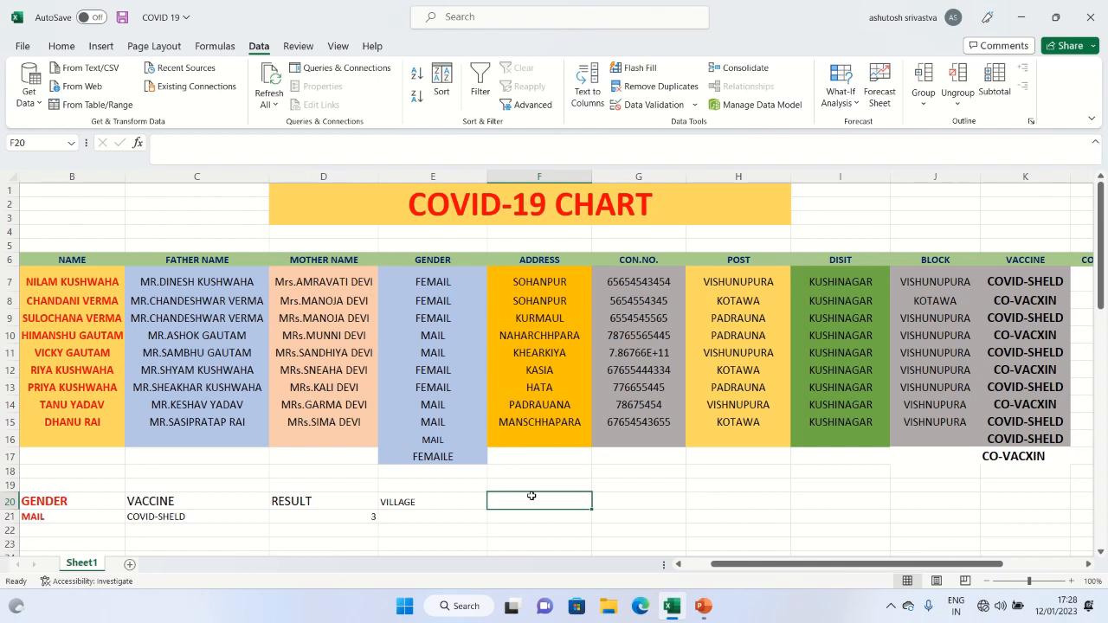
type("VA")
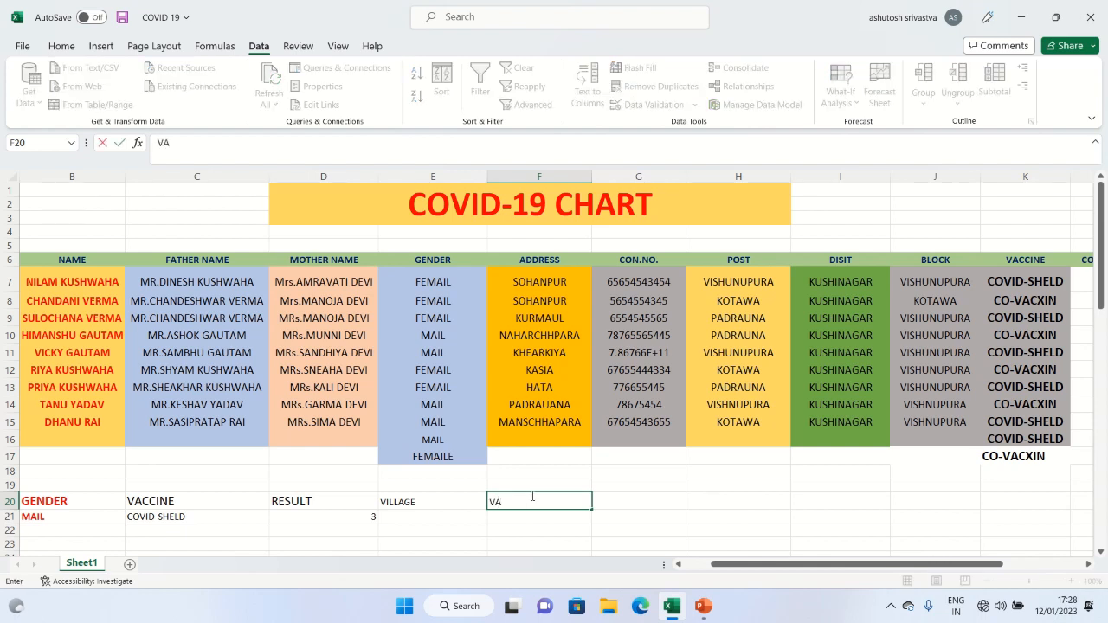
type("CCINE")
left_click(640, 502)
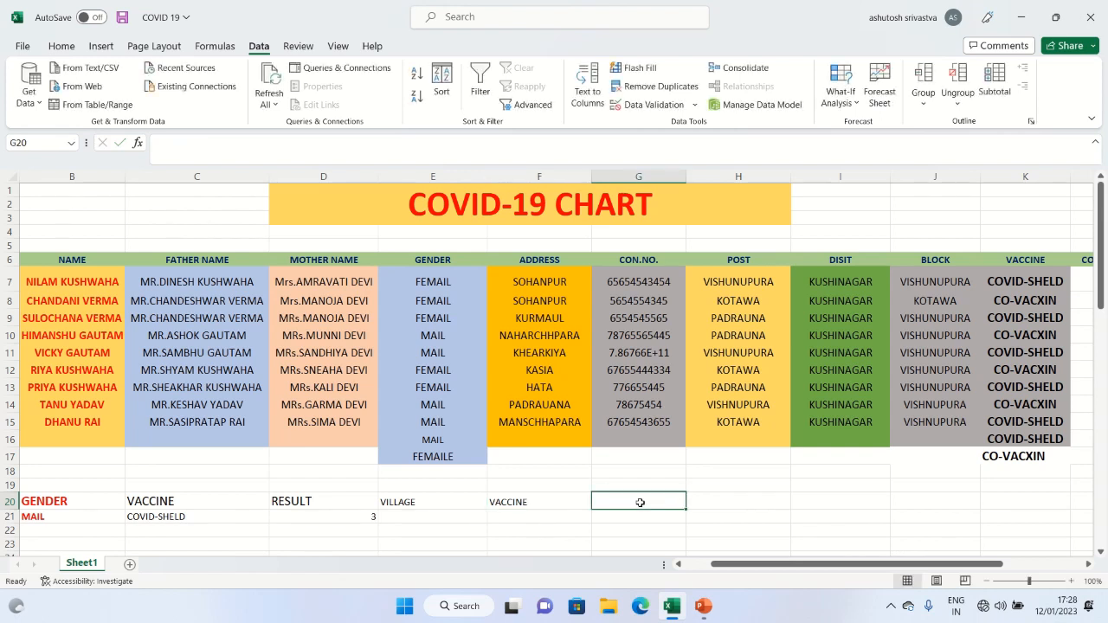
type("RE")
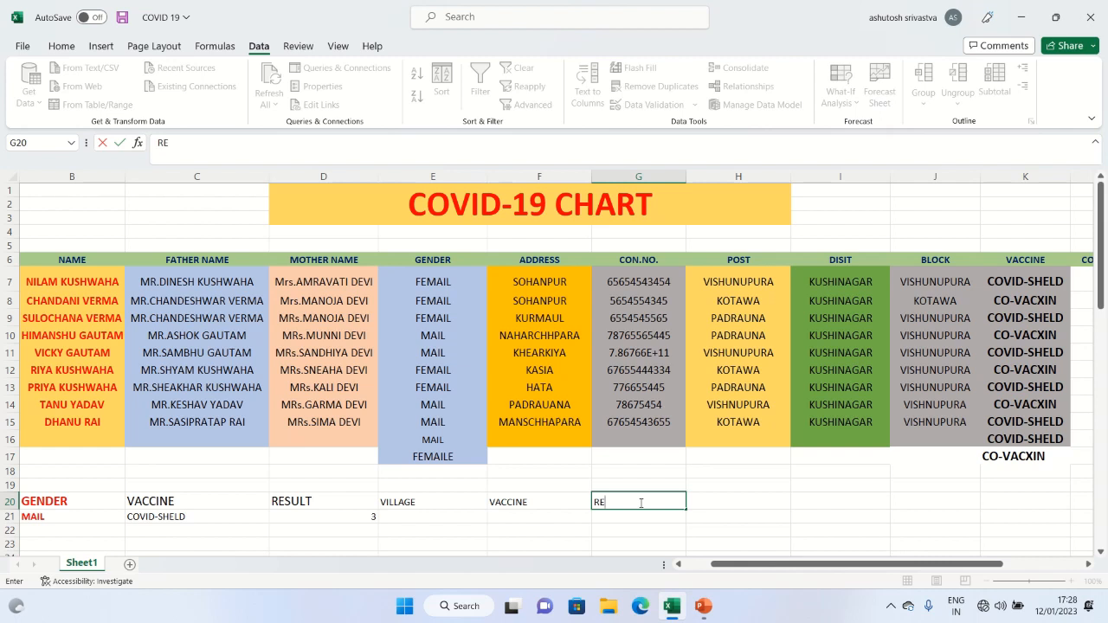
type("SULT")
key("Return")
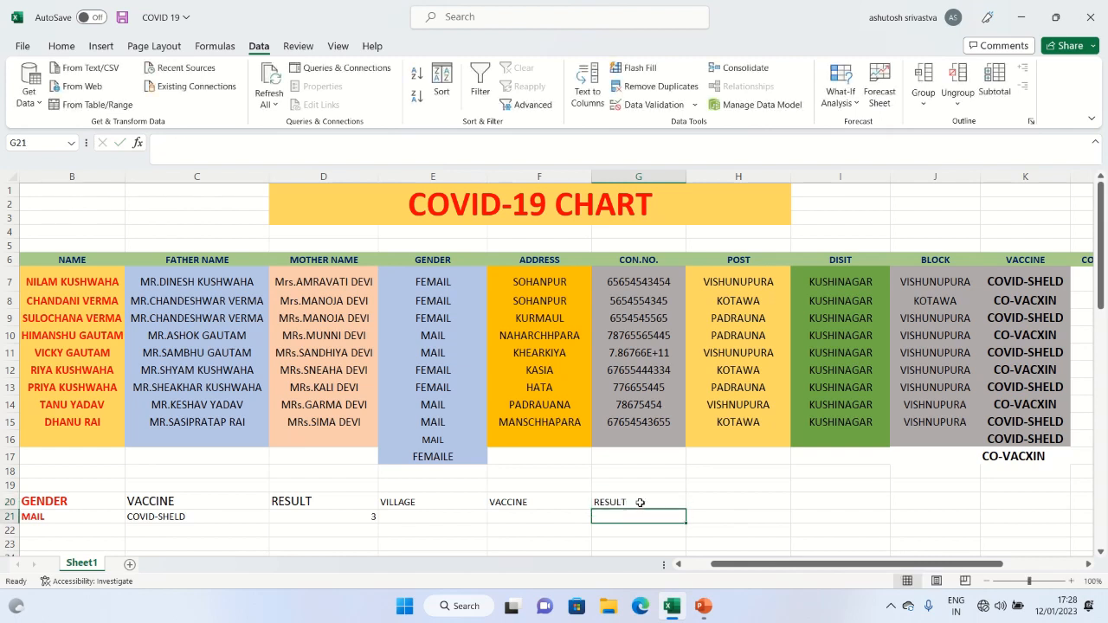
Name the range F7:F17 in the ADDRESS column VILLAGE.
left_click(428, 517)
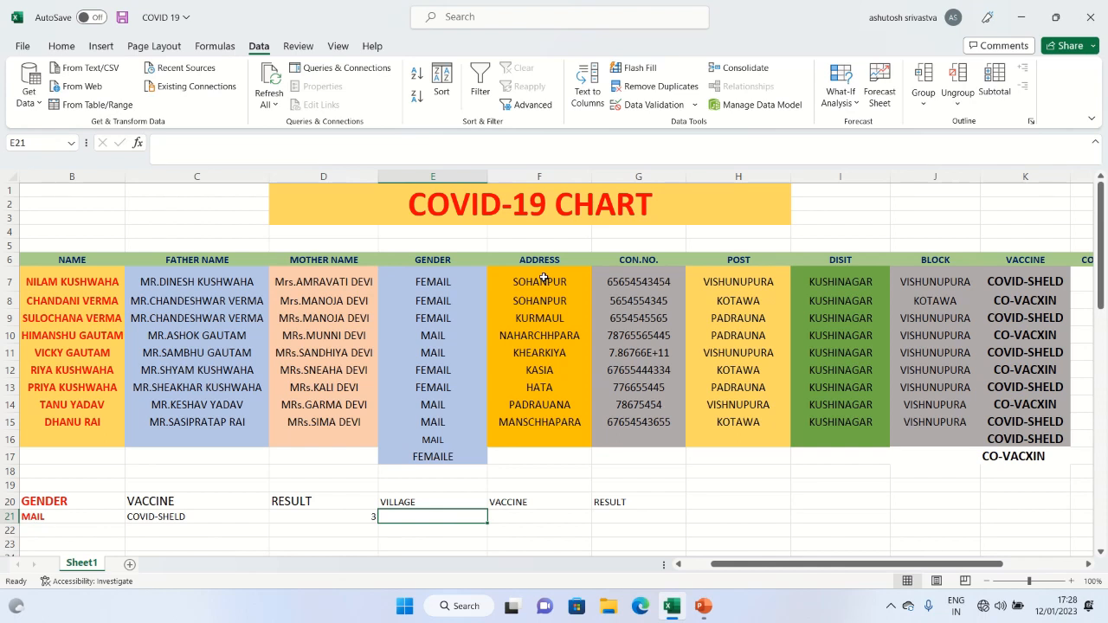
left_click_drag(543, 277, 548, 461)
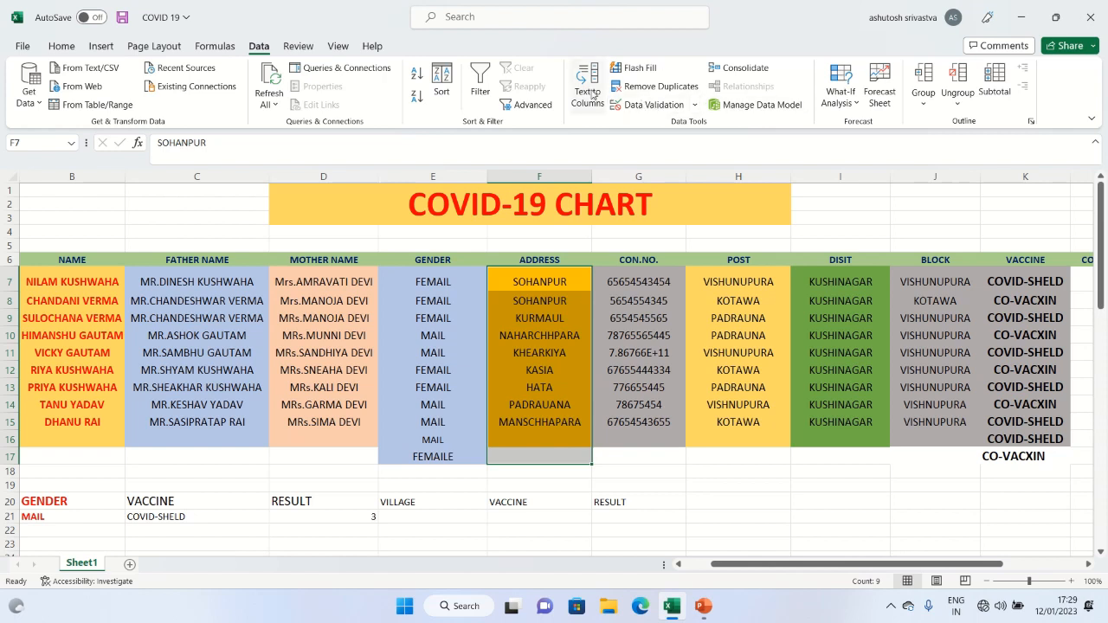
left_click(42, 142)
type("VILLAGE")
key("Return")
key("Return")
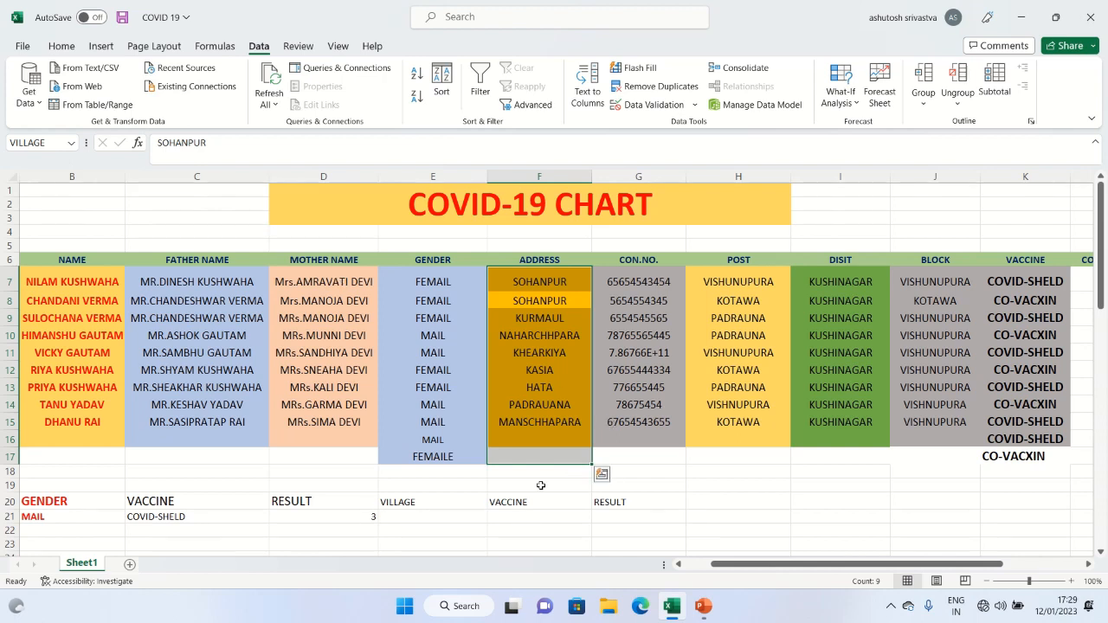
left_click(35, 142)
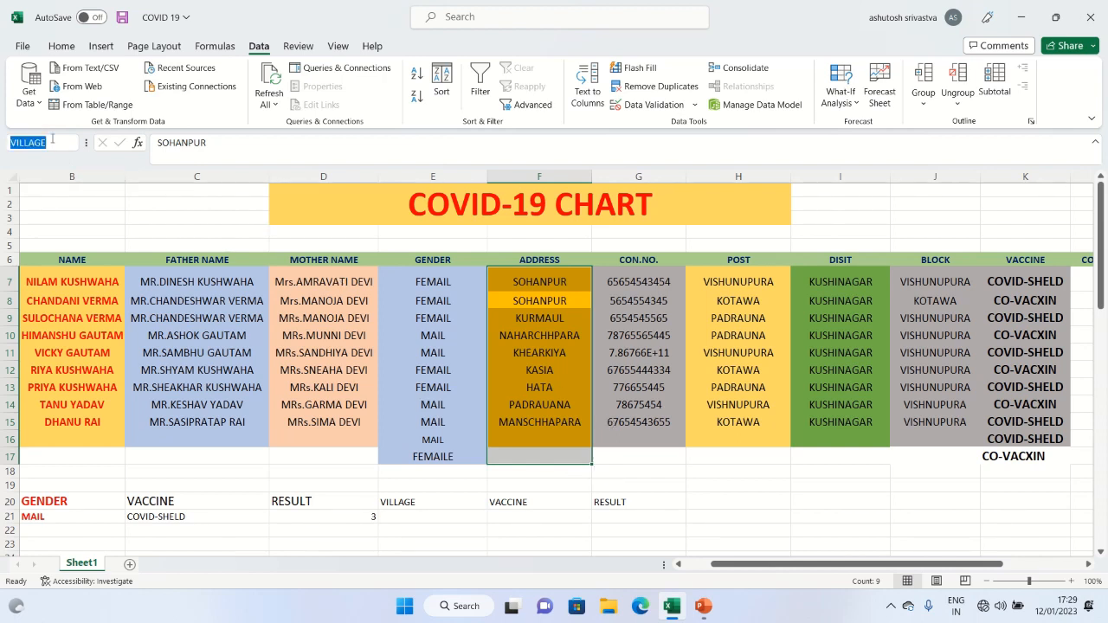
key("Return")
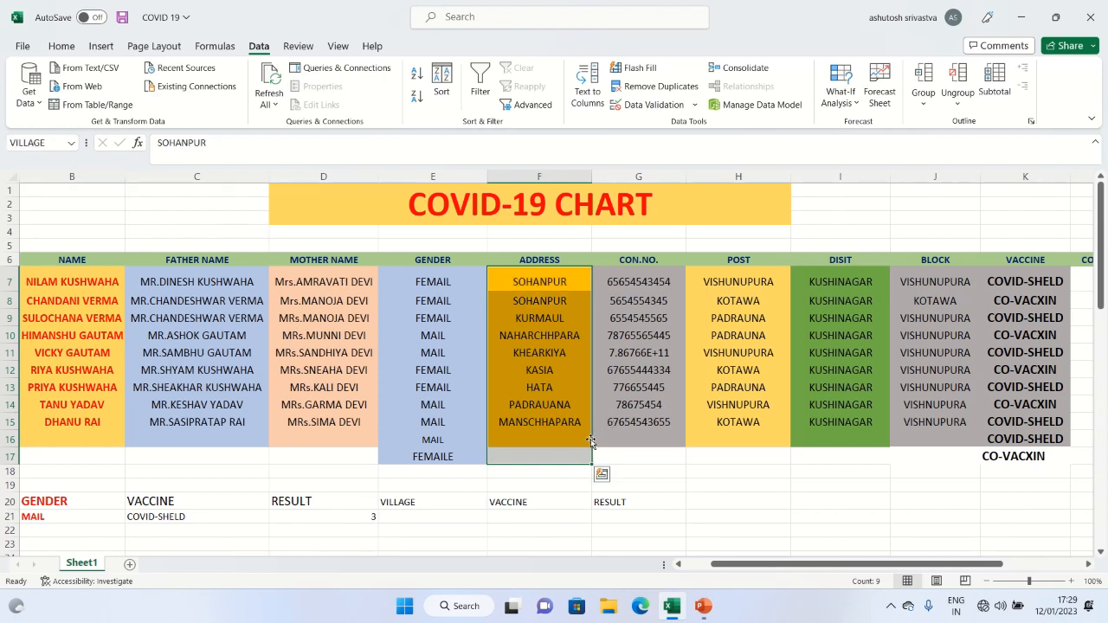
Add a list validation to E21 with the source =VILLAGE and check its dropdown choices.
left_click(518, 518)
left_click(445, 519)
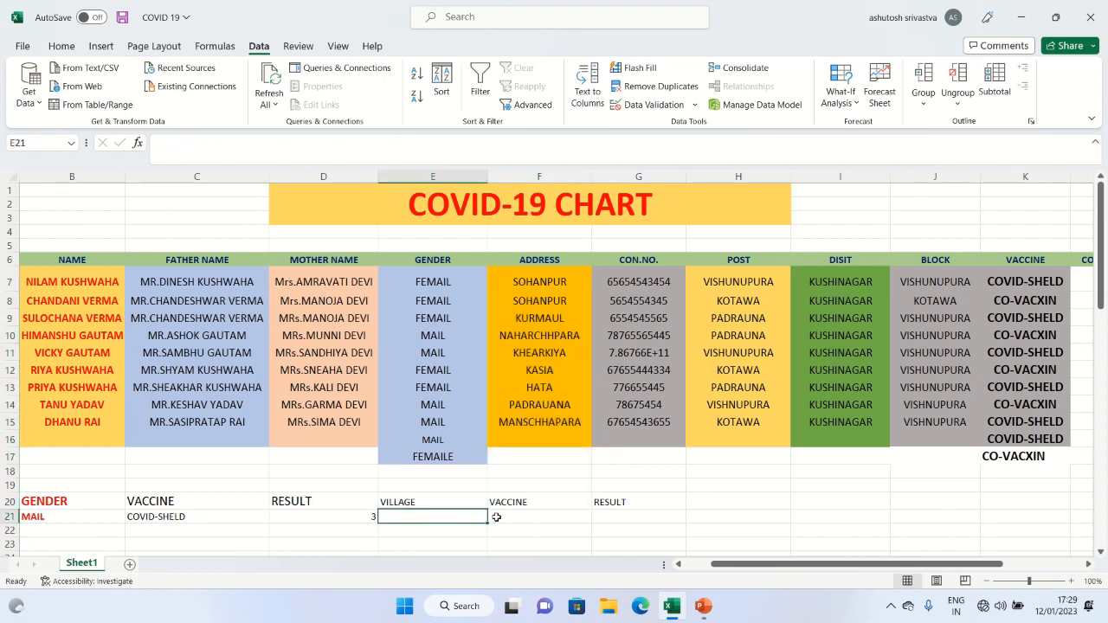
left_click(644, 230)
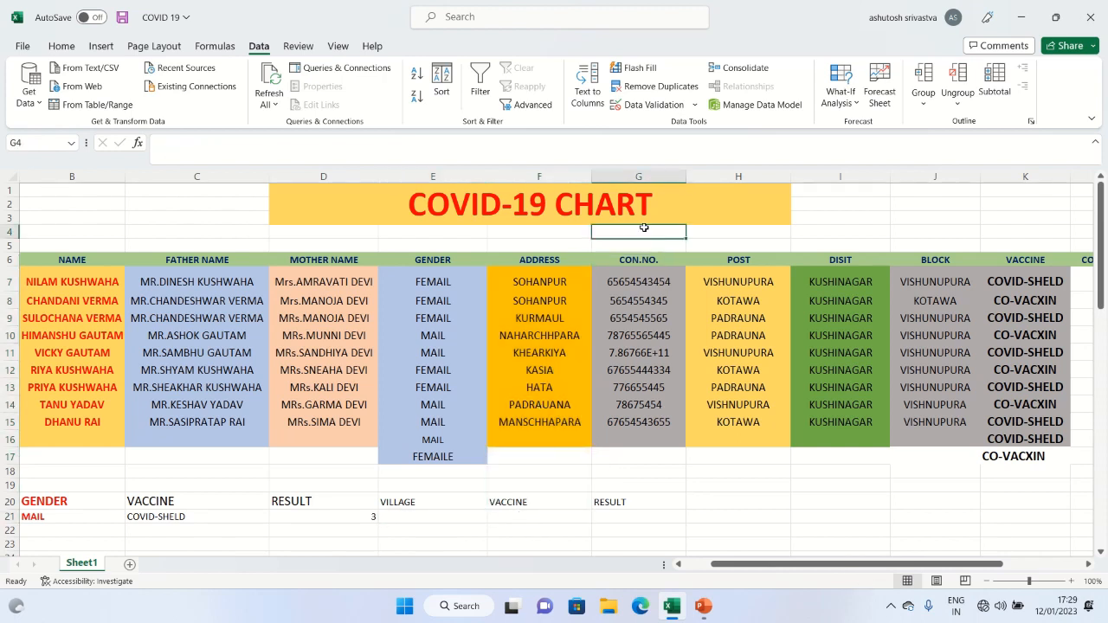
left_click(430, 518)
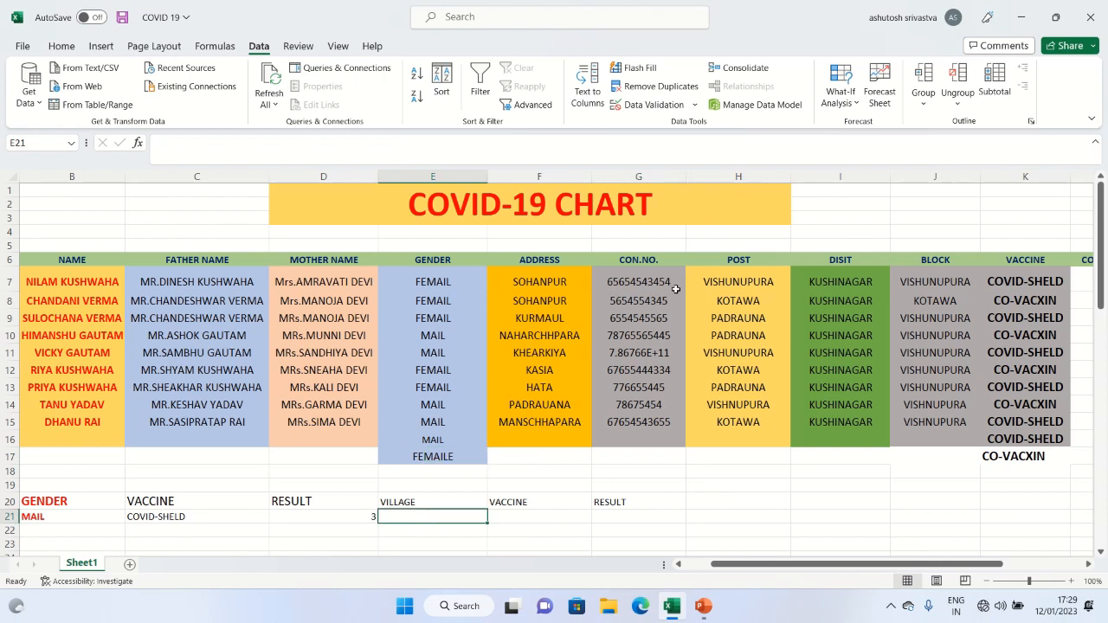
left_click(694, 104)
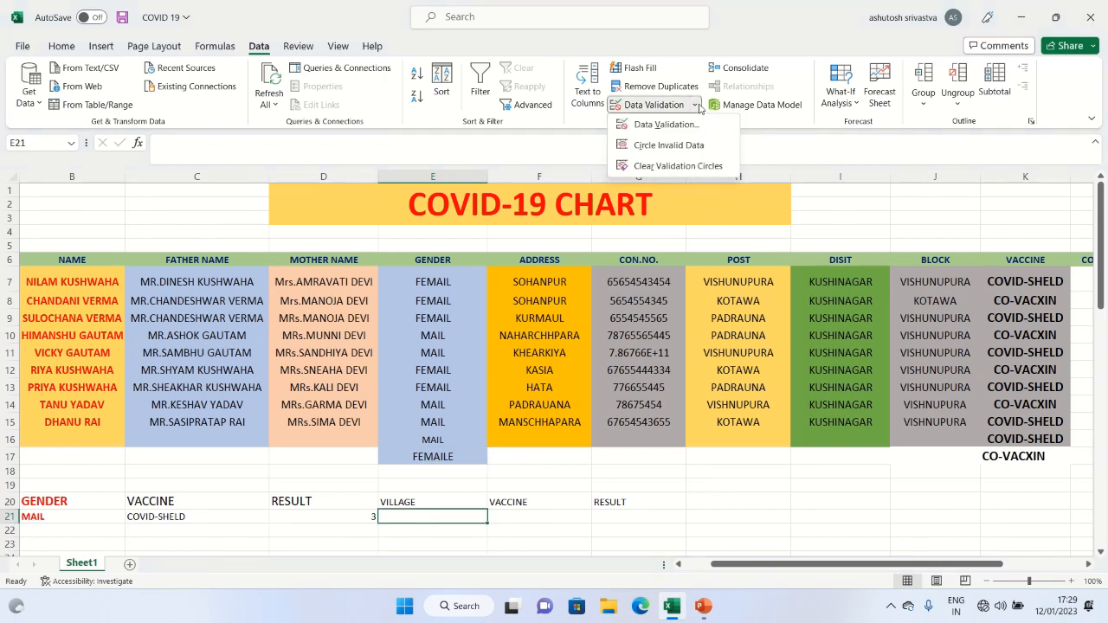
left_click(682, 124)
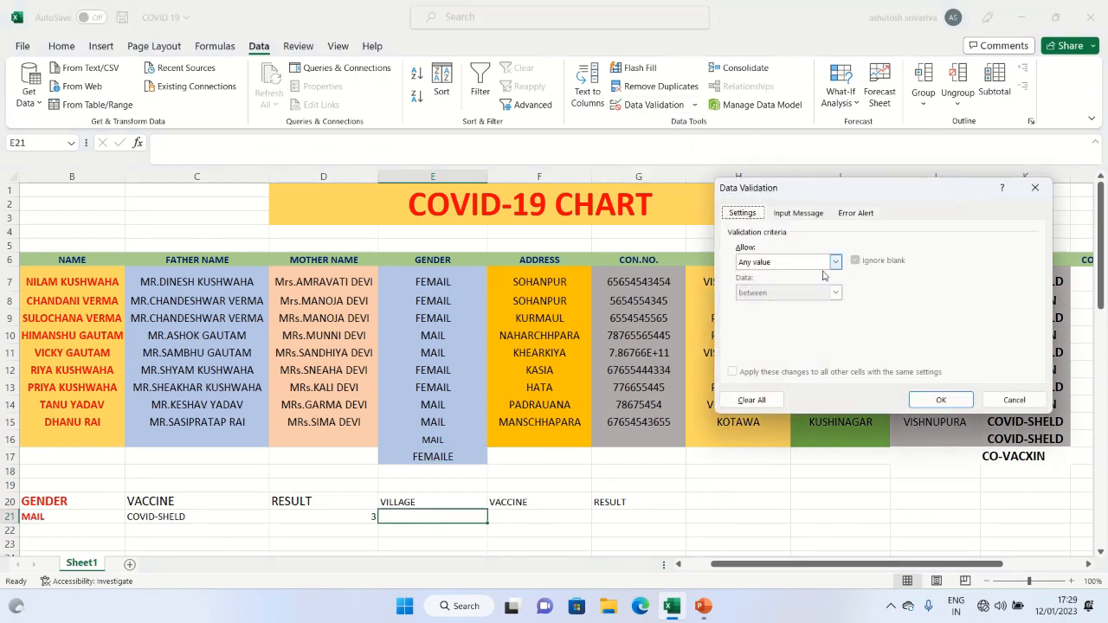
left_click(837, 262)
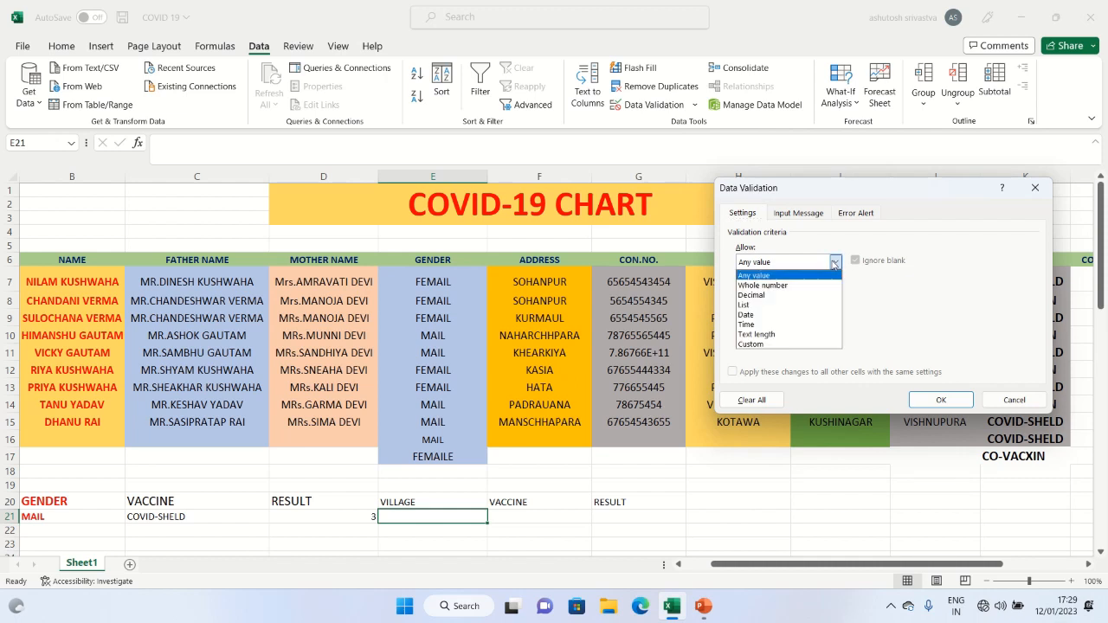
left_click(782, 304)
left_click(780, 322)
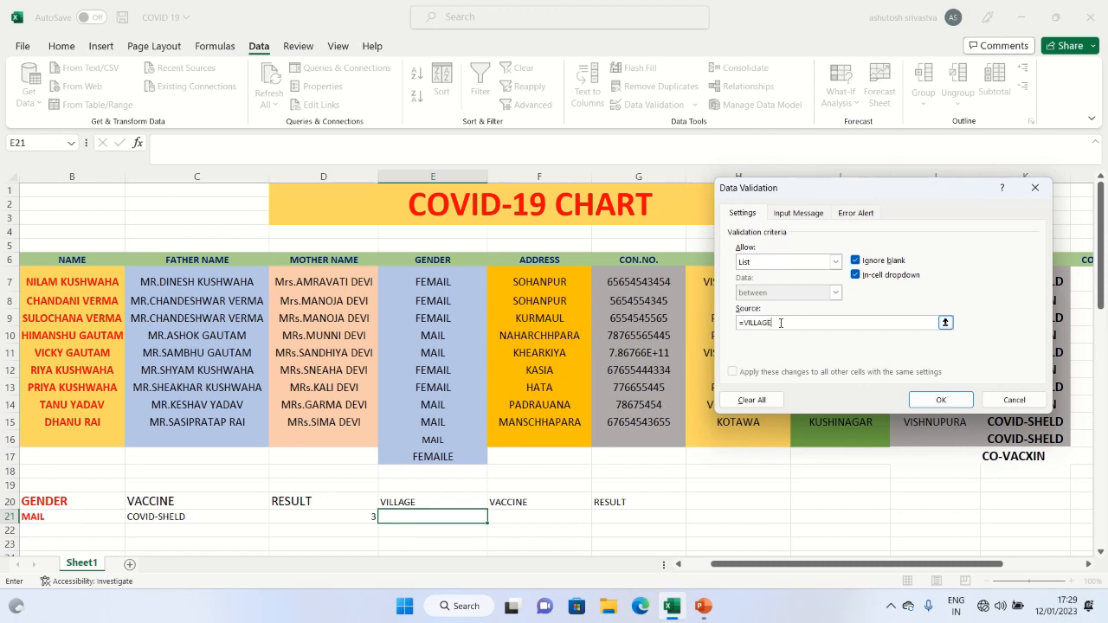
type("=VILLAGE")
key("Return")
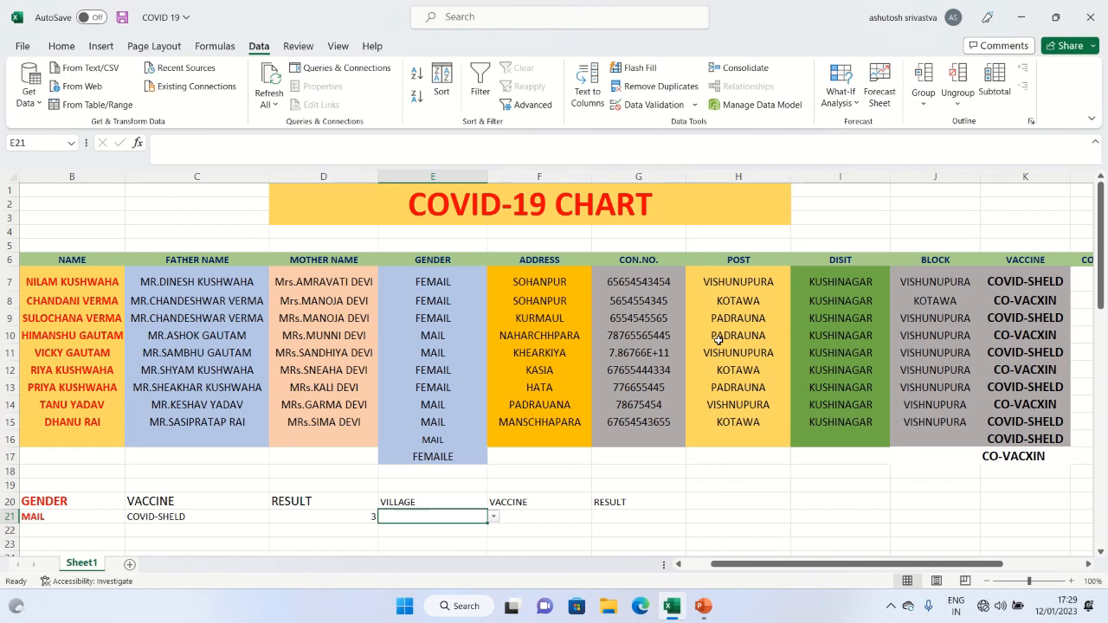
left_click(494, 517)
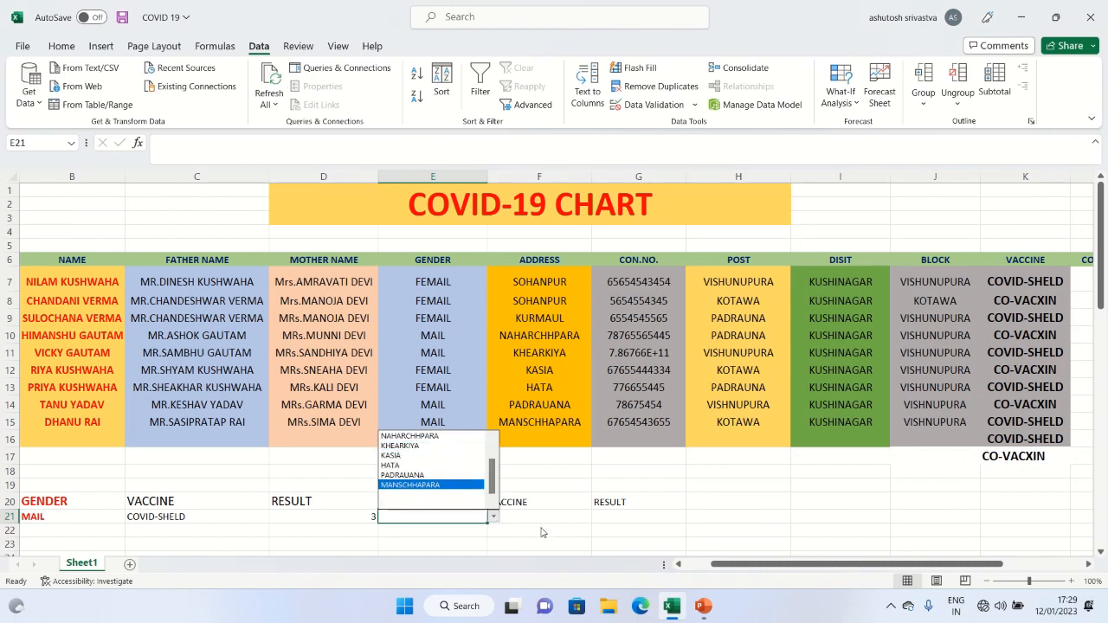
key("Escape")
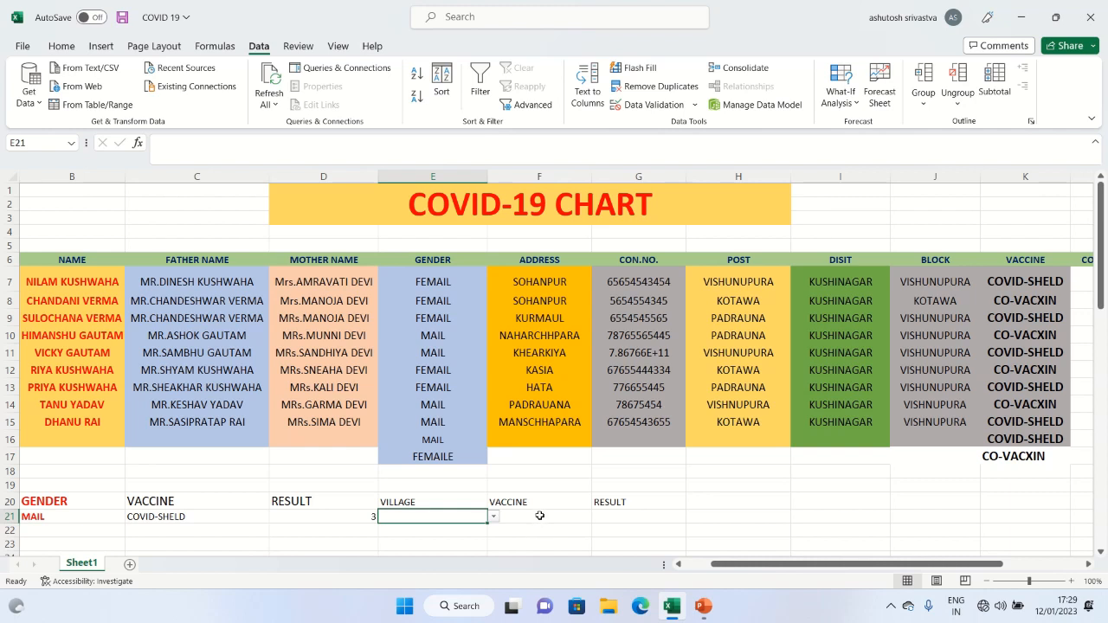
Add a list validation to F21 with the source =VAC.
left_click(539, 516)
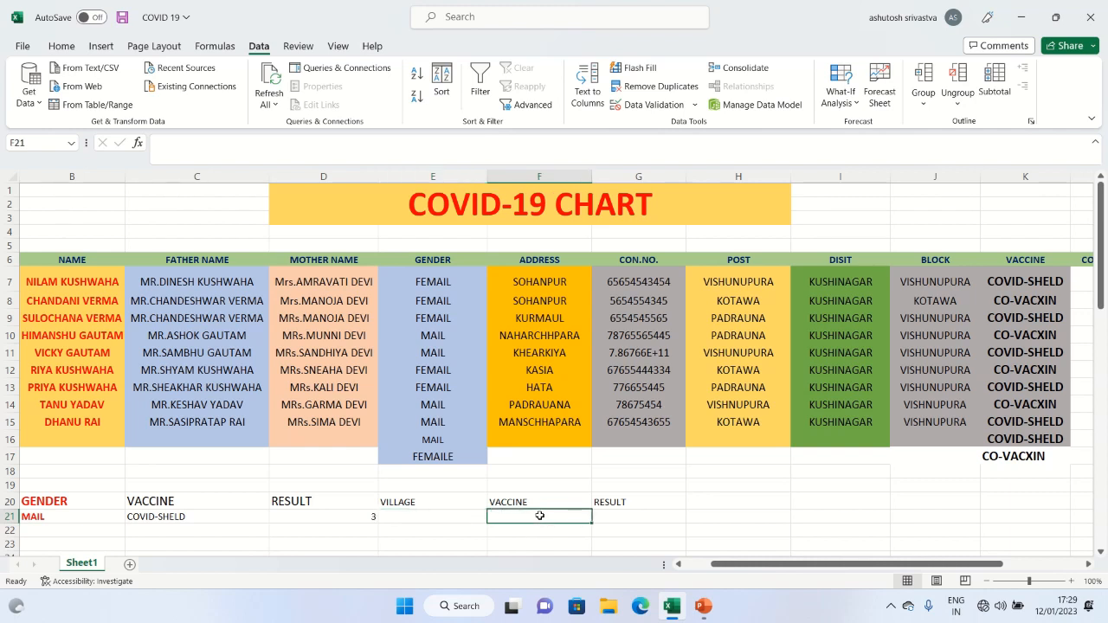
left_click(694, 105)
left_click(673, 126)
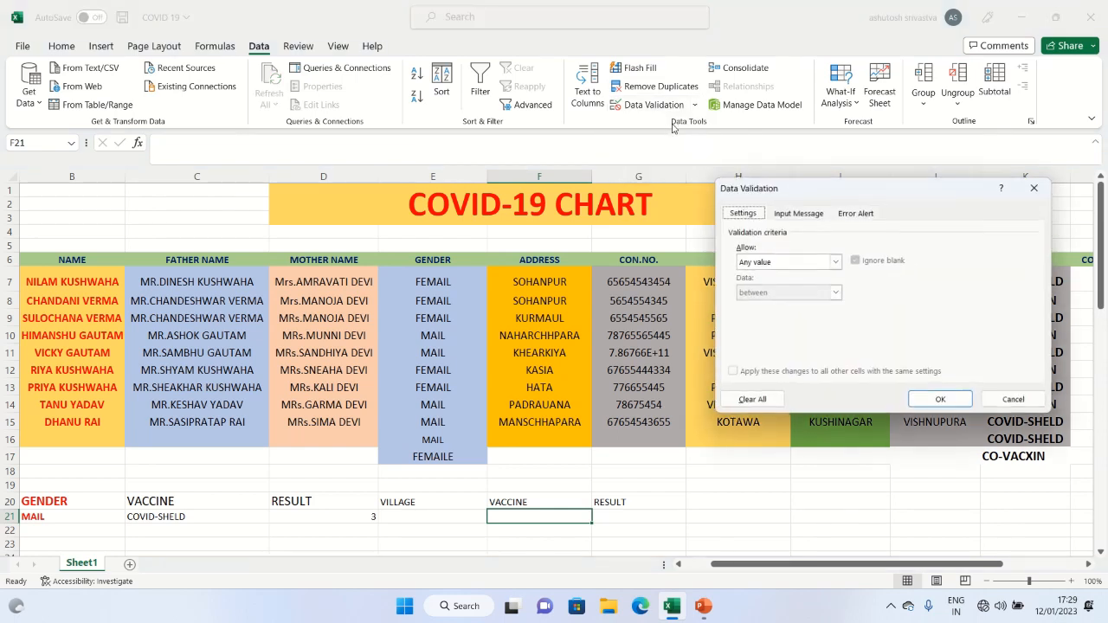
left_click(836, 263)
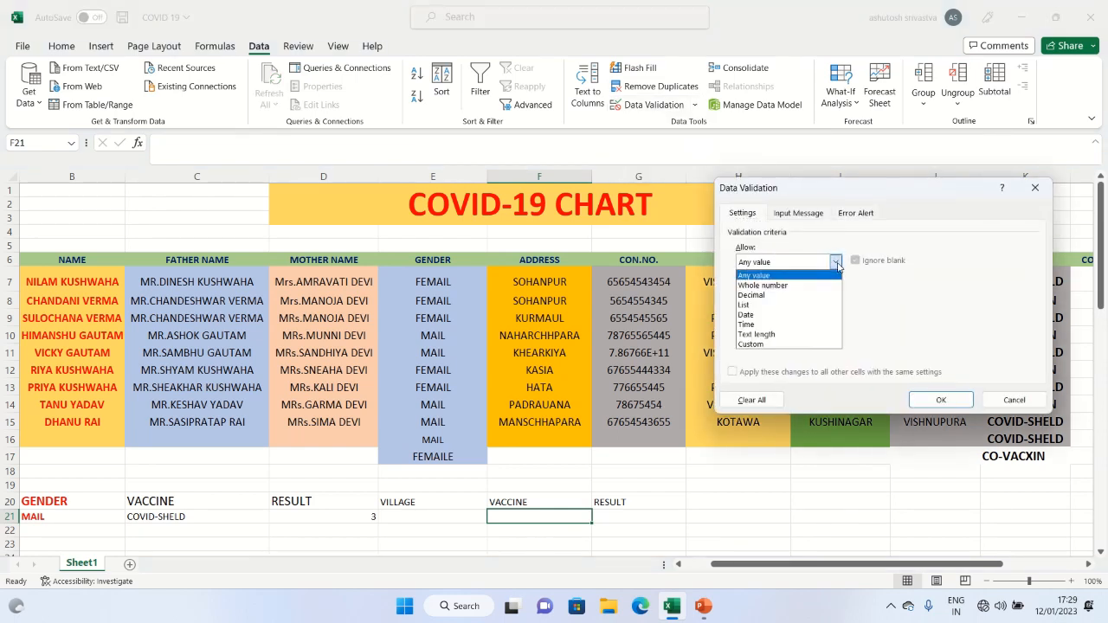
left_click(779, 308)
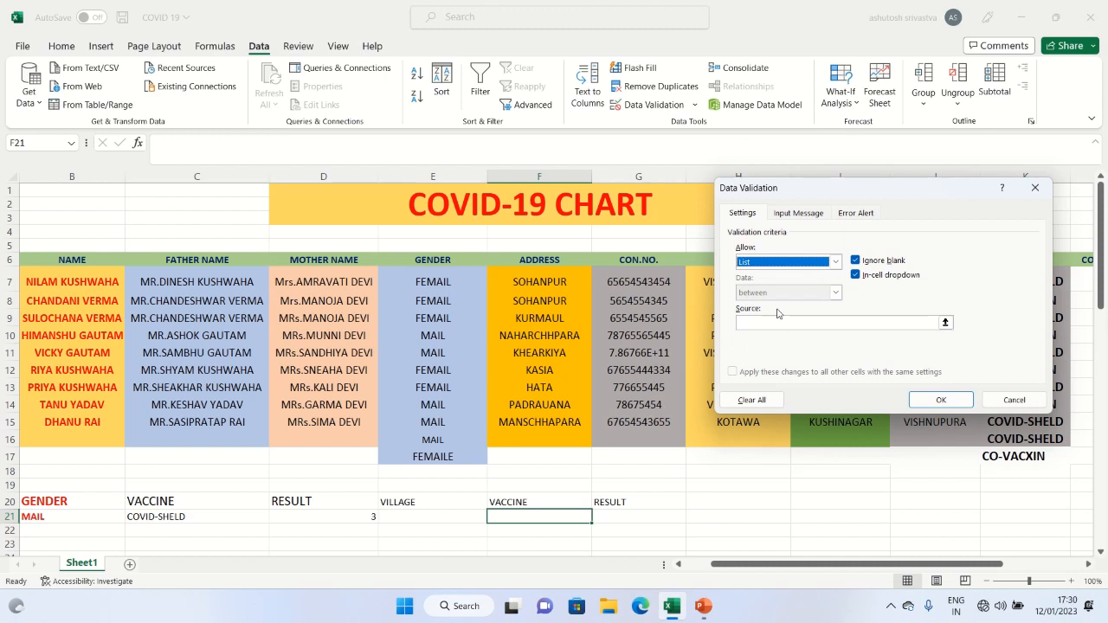
left_click(773, 323)
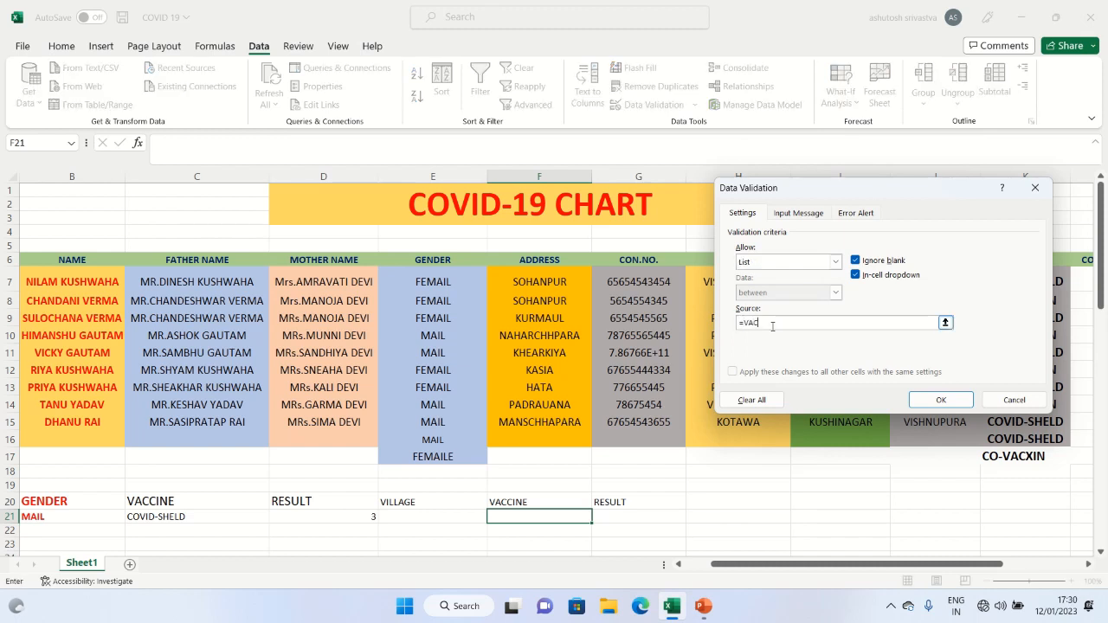
type("=VAC")
key("Return")
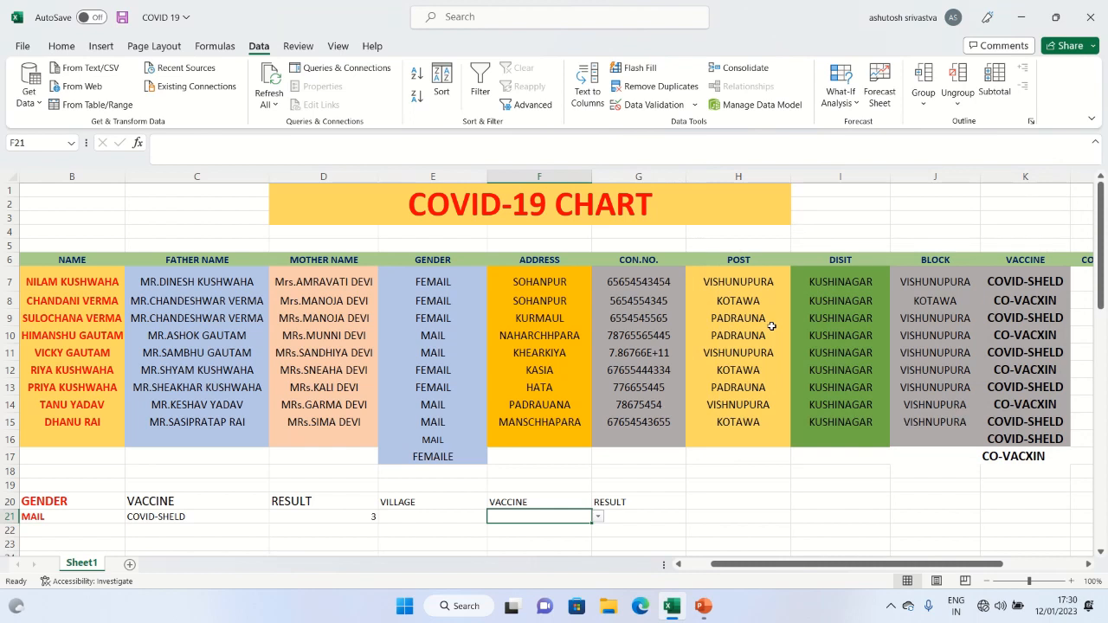
Choose COVID-SHELD as the vaccine in F21 and PADRAUANA as the village in E21.
left_click(597, 518)
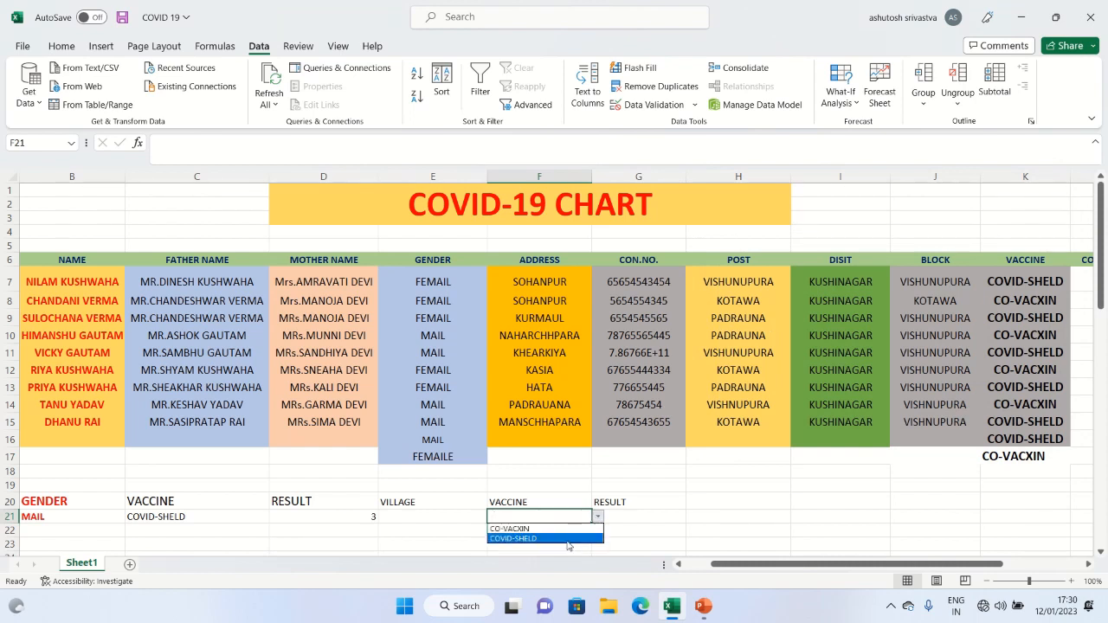
left_click(568, 540)
left_click(464, 517)
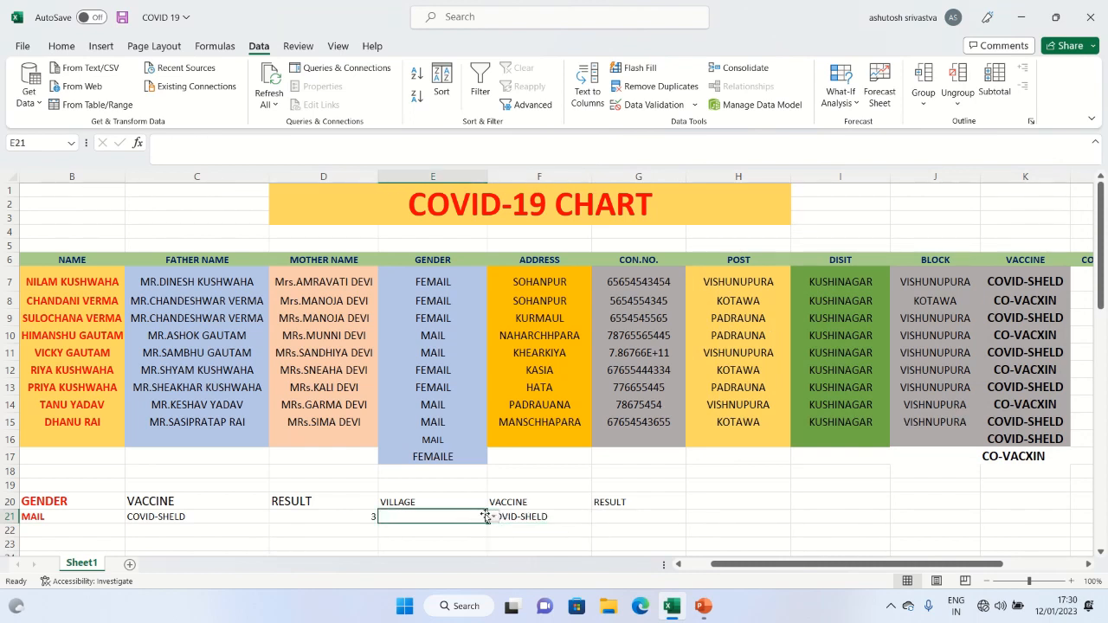
left_click(494, 517)
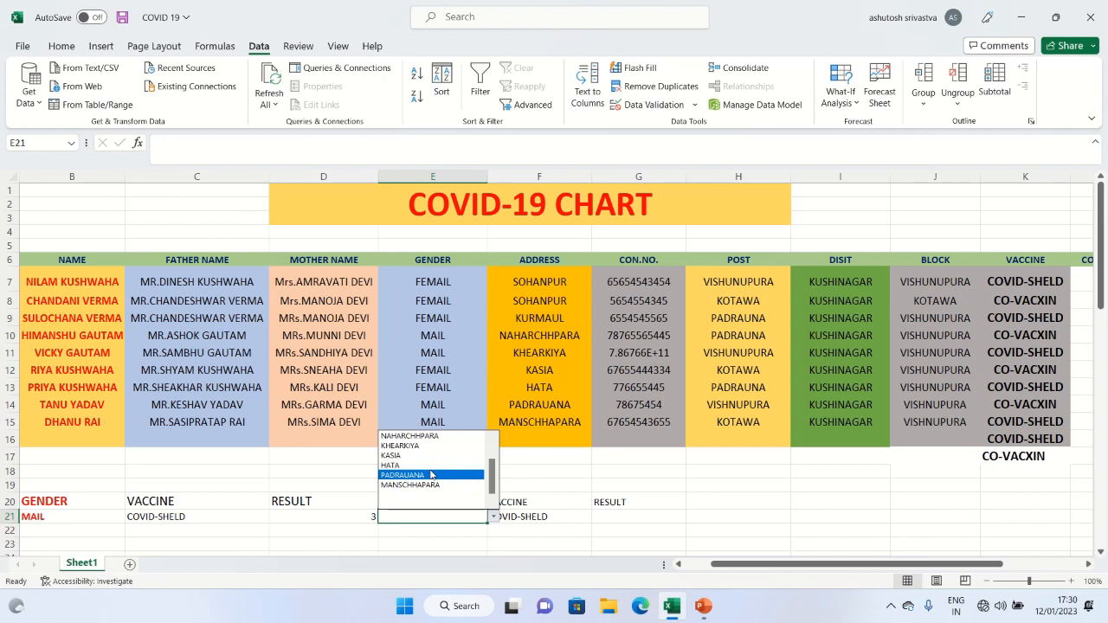
left_click(431, 474)
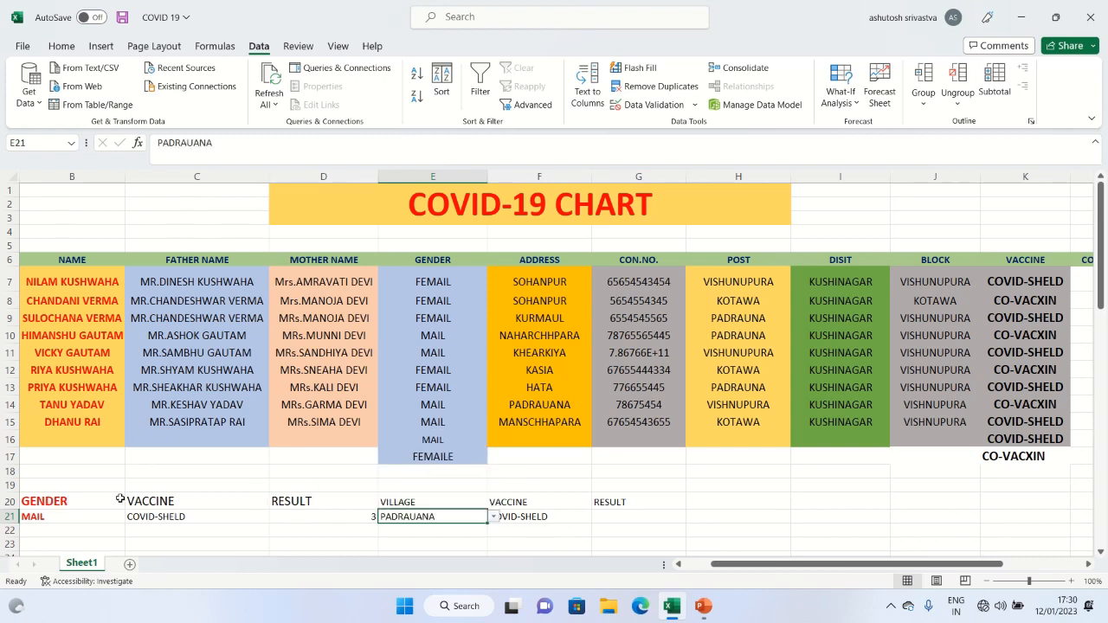
Enlarge the text of the summary cells B20:G21 to font size 18.
left_click(62, 502)
left_click_drag(64, 503, 595, 520)
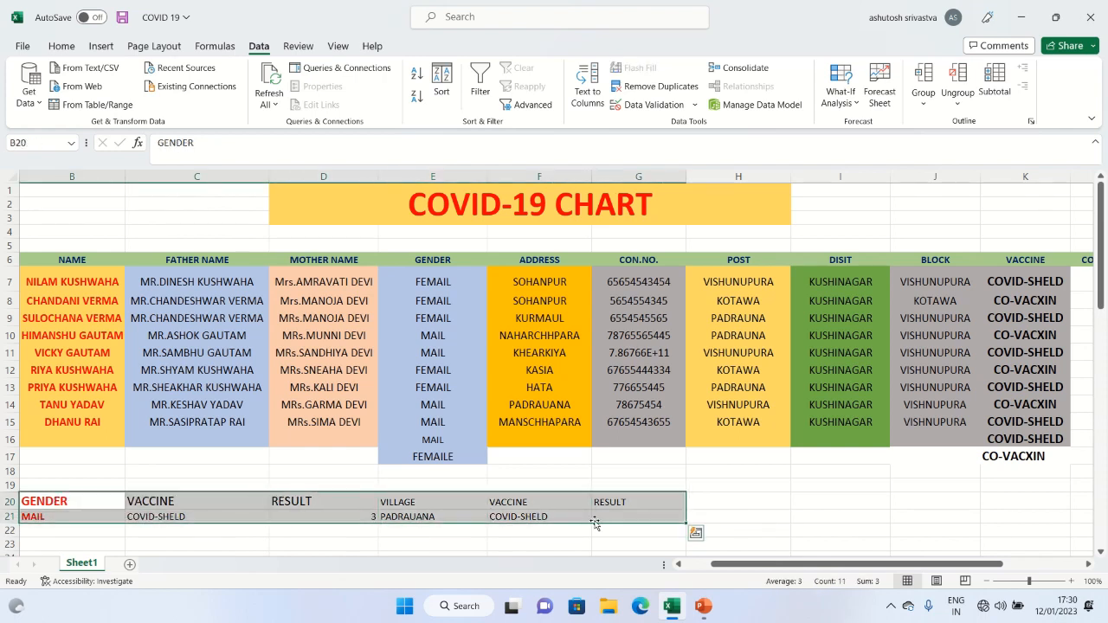
left_click(59, 47)
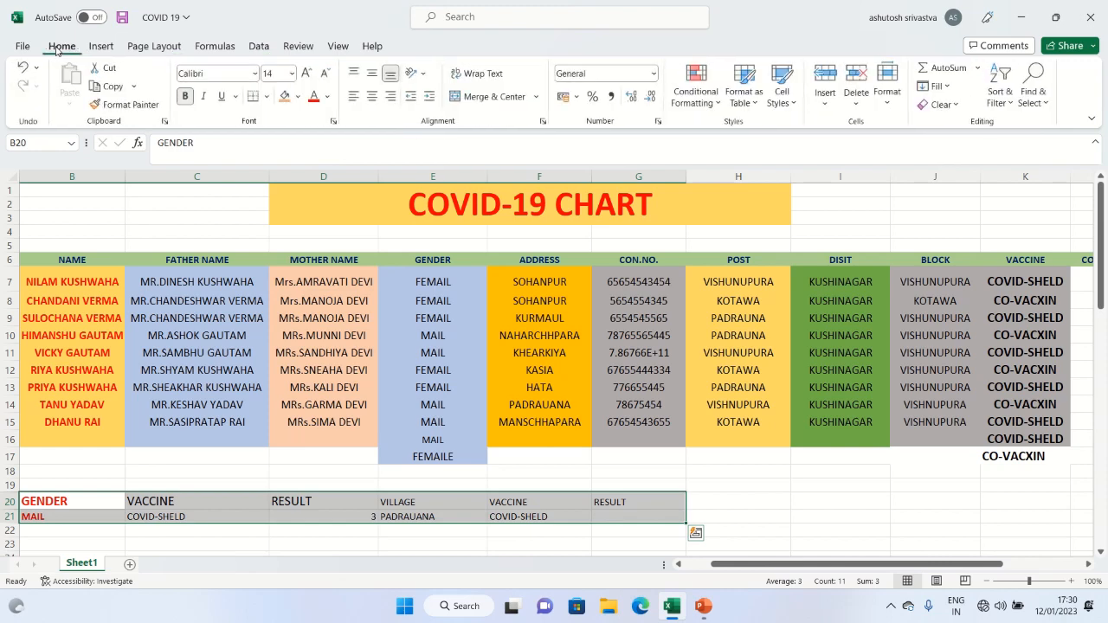
left_click(307, 74)
left_click(307, 75)
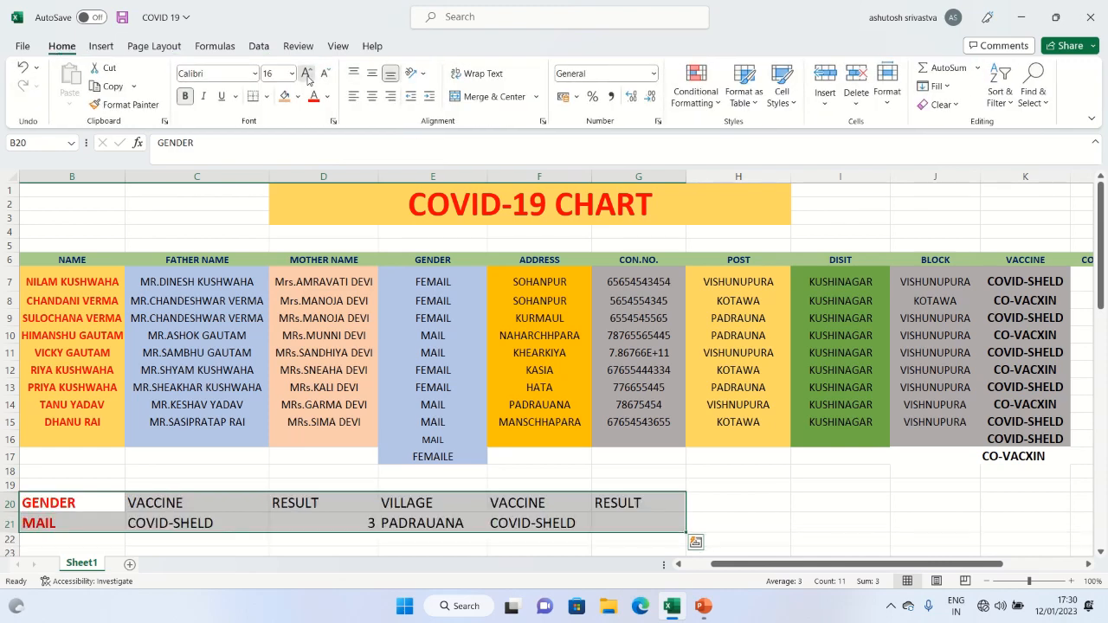
Start a COUNTIFS formula in G21 with the VILLAGE range as the first criteria range and E21 as its criterion.
left_click(623, 527)
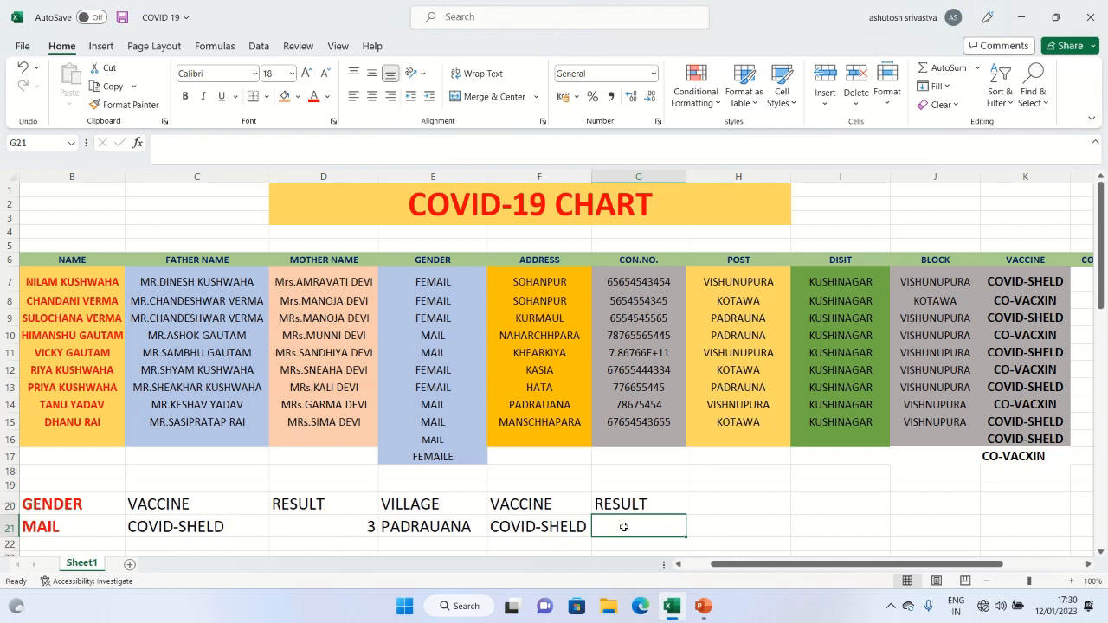
type("=")
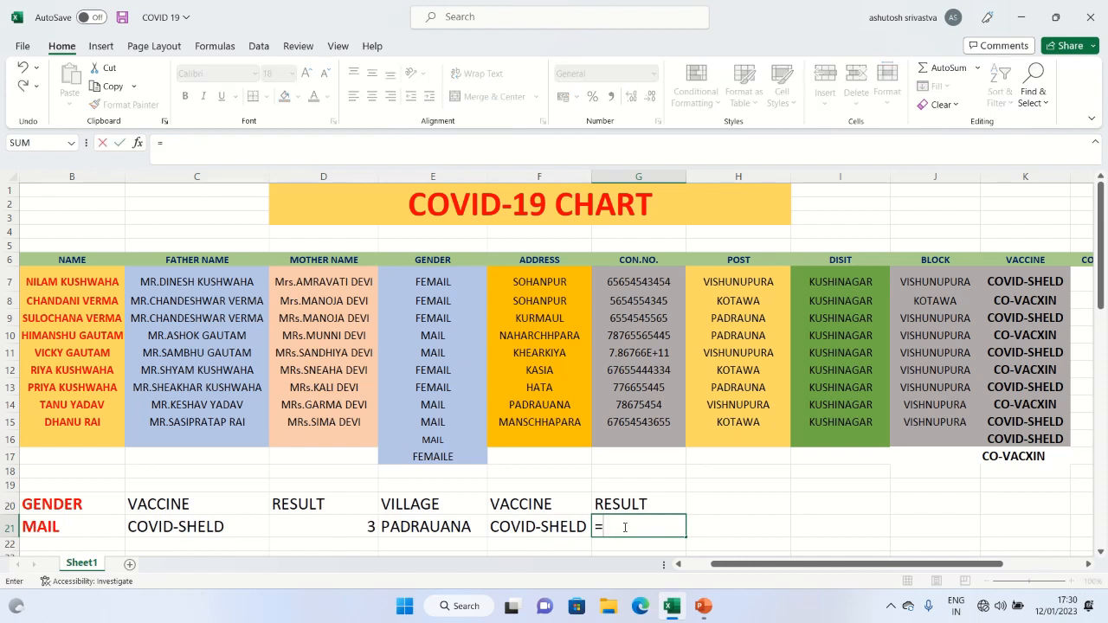
type("COUN")
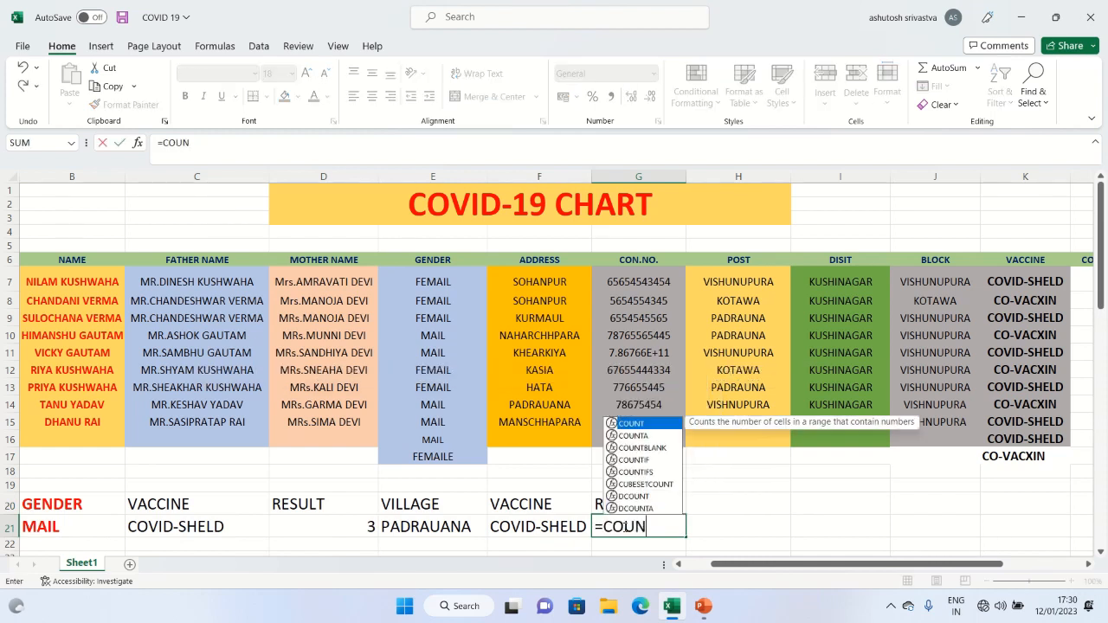
type("TI")
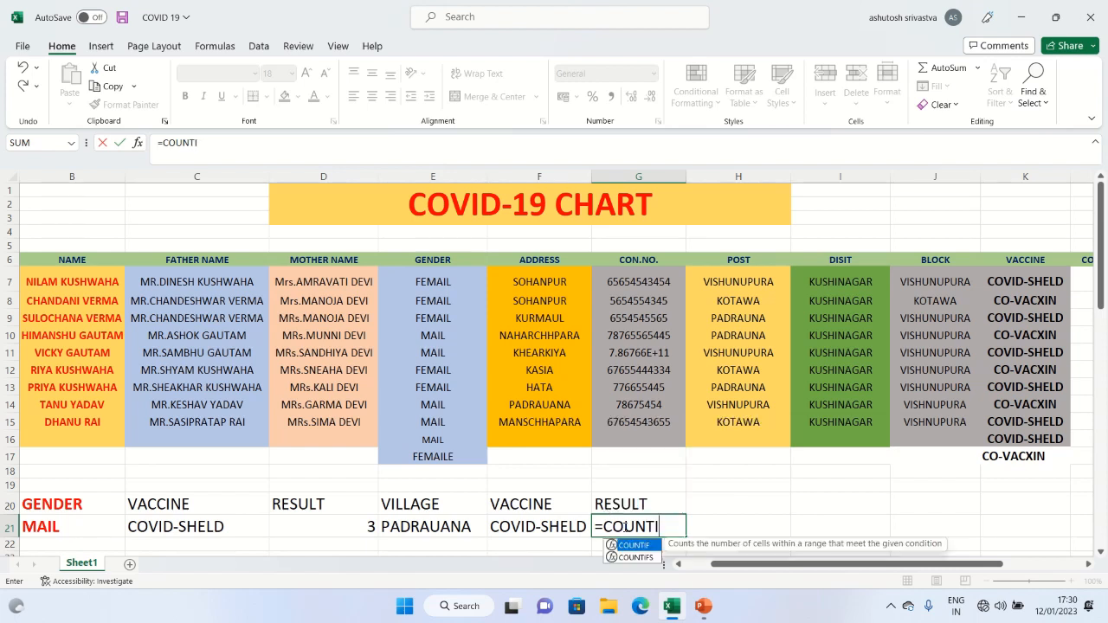
type("FS")
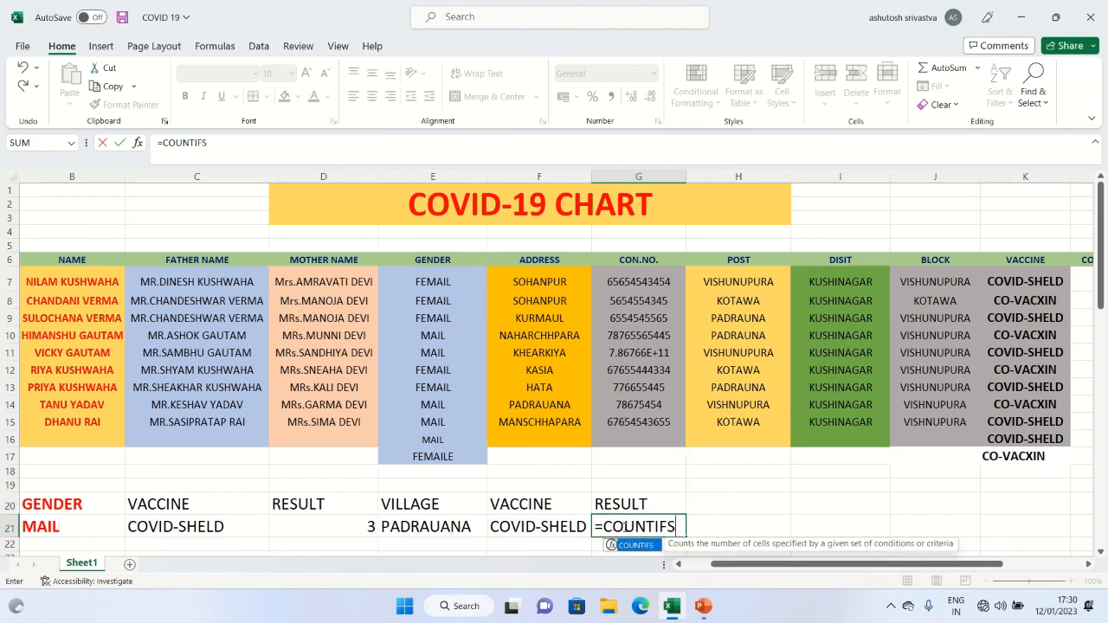
type("(")
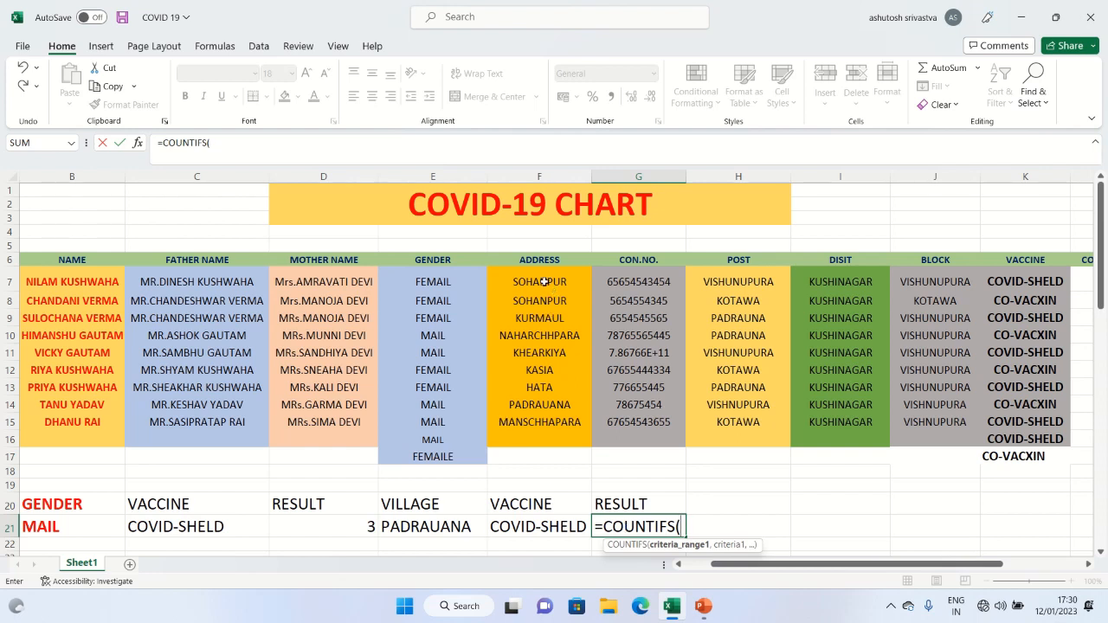
left_click_drag(544, 282, 553, 464)
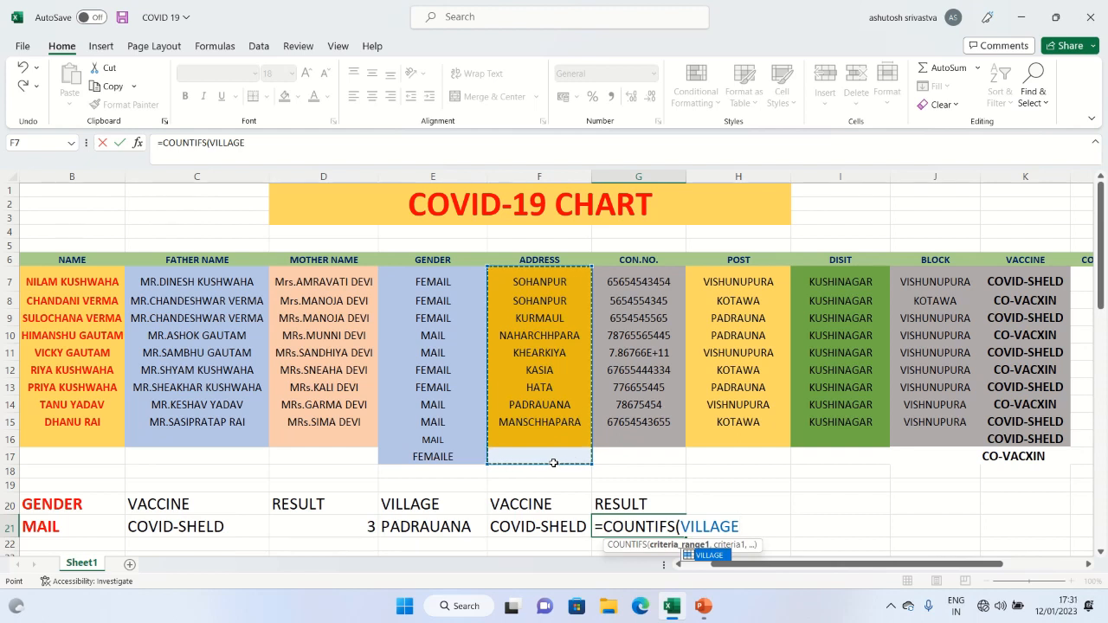
type(",")
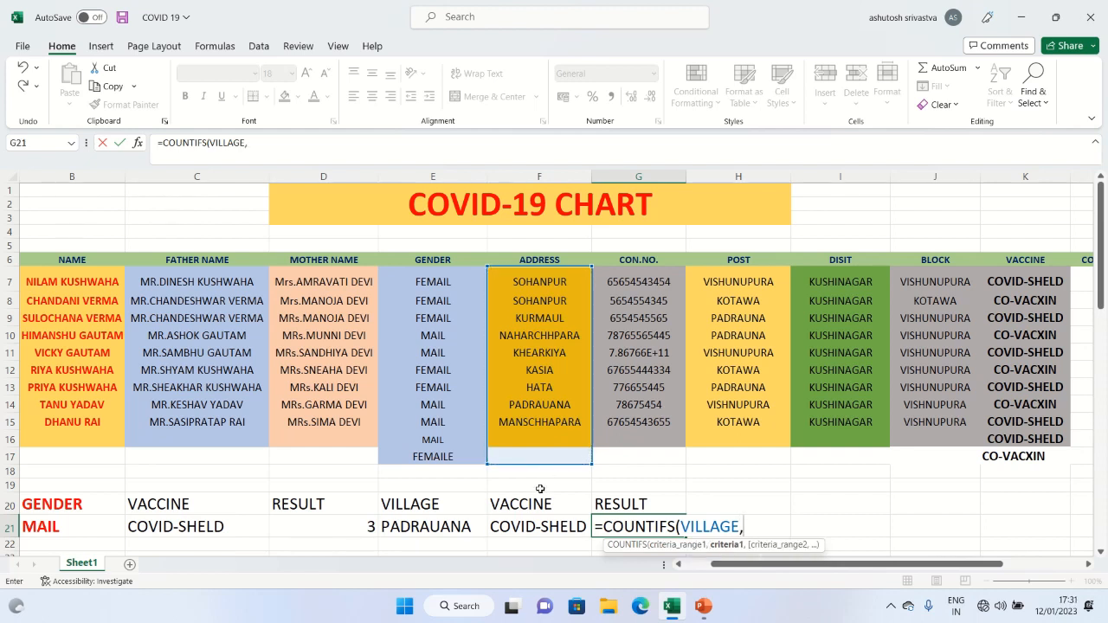
left_click(444, 527)
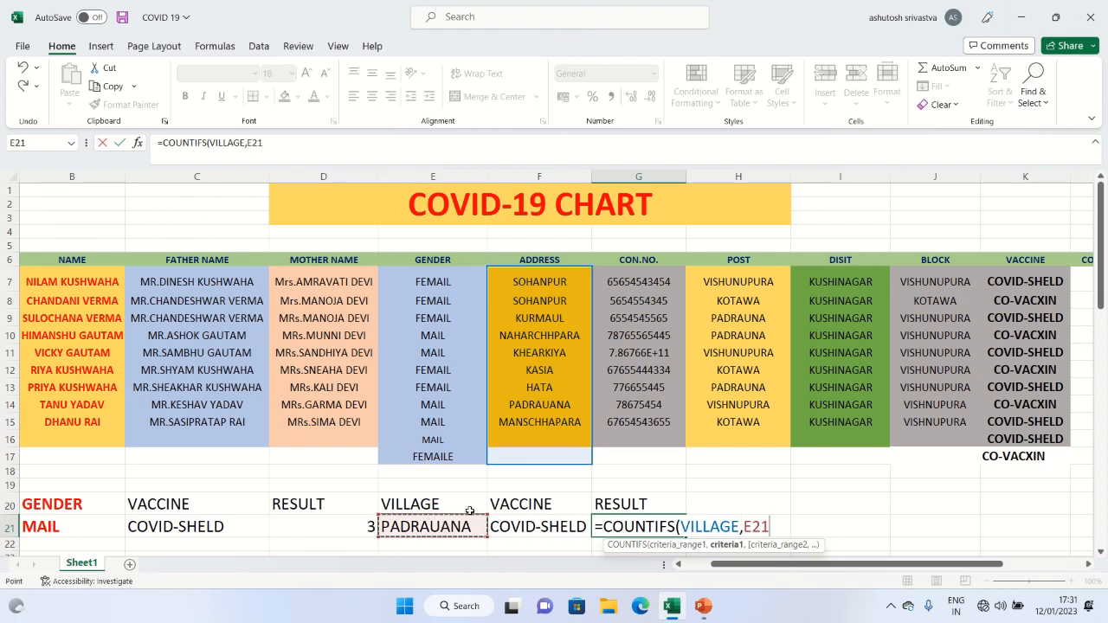
Complete the G21 formula with K7:K17 as the second criteria range and F21 as its criterion.
type(",")
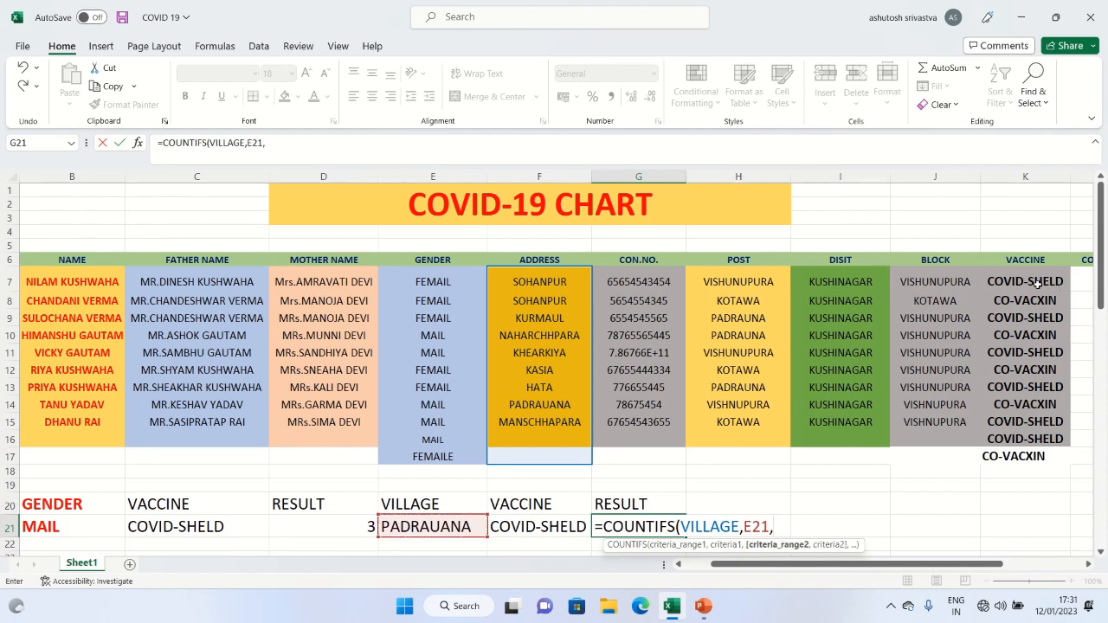
left_click_drag(1036, 284, 1020, 447)
type(",")
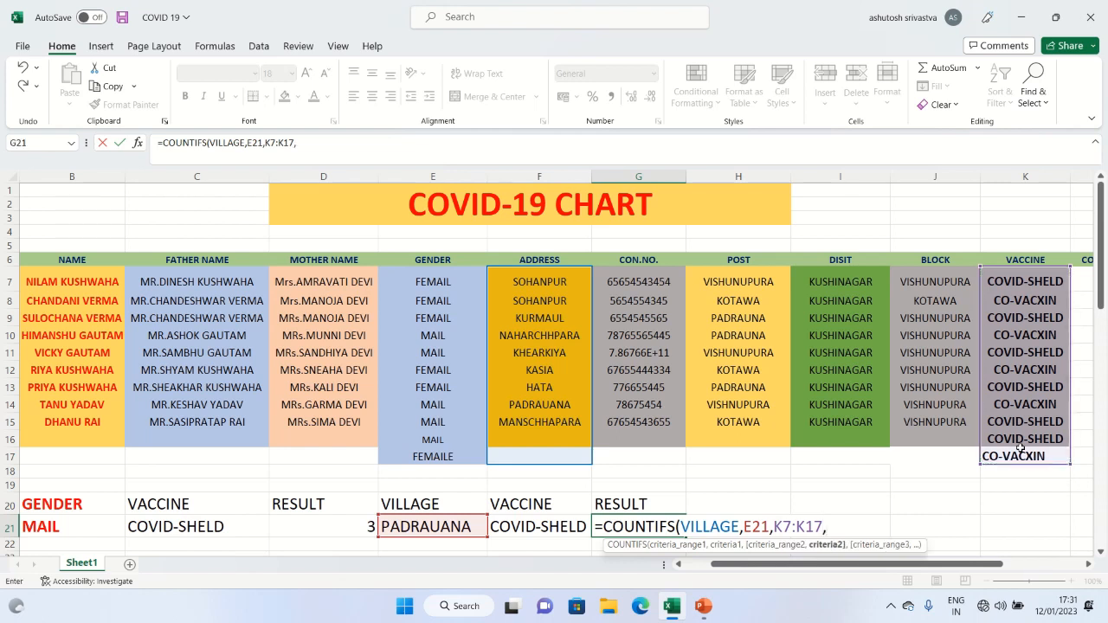
left_click(527, 530)
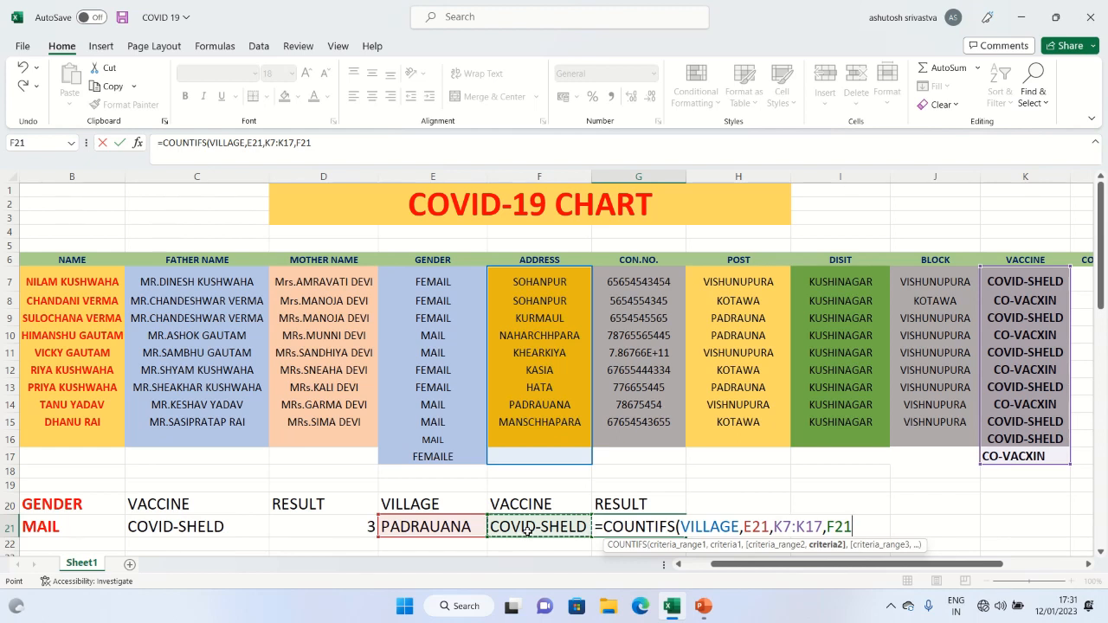
type(")")
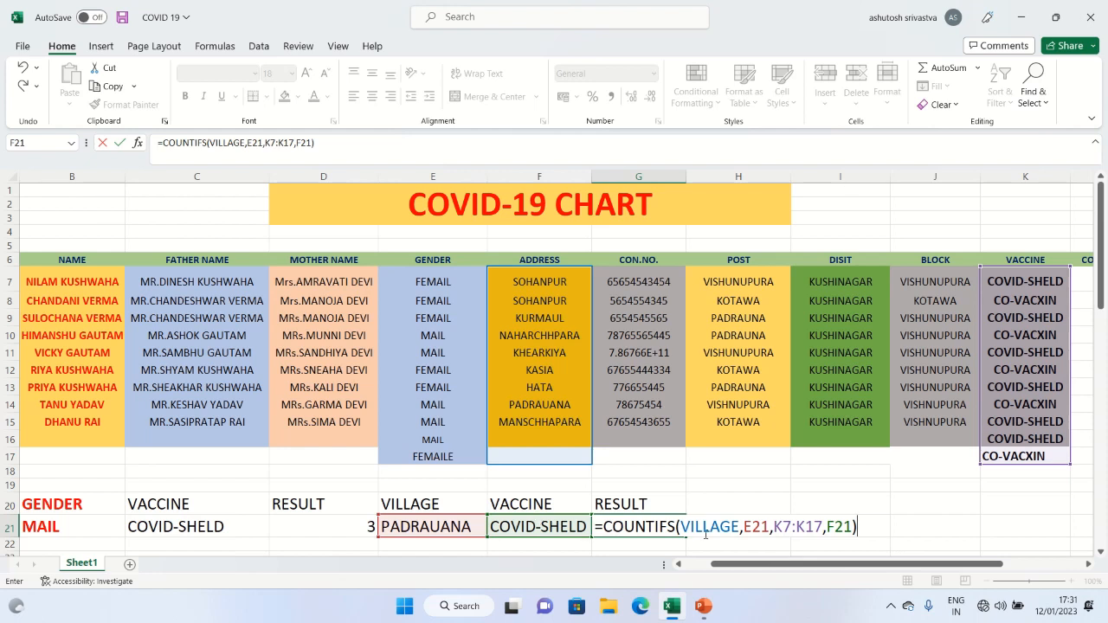
key("Return")
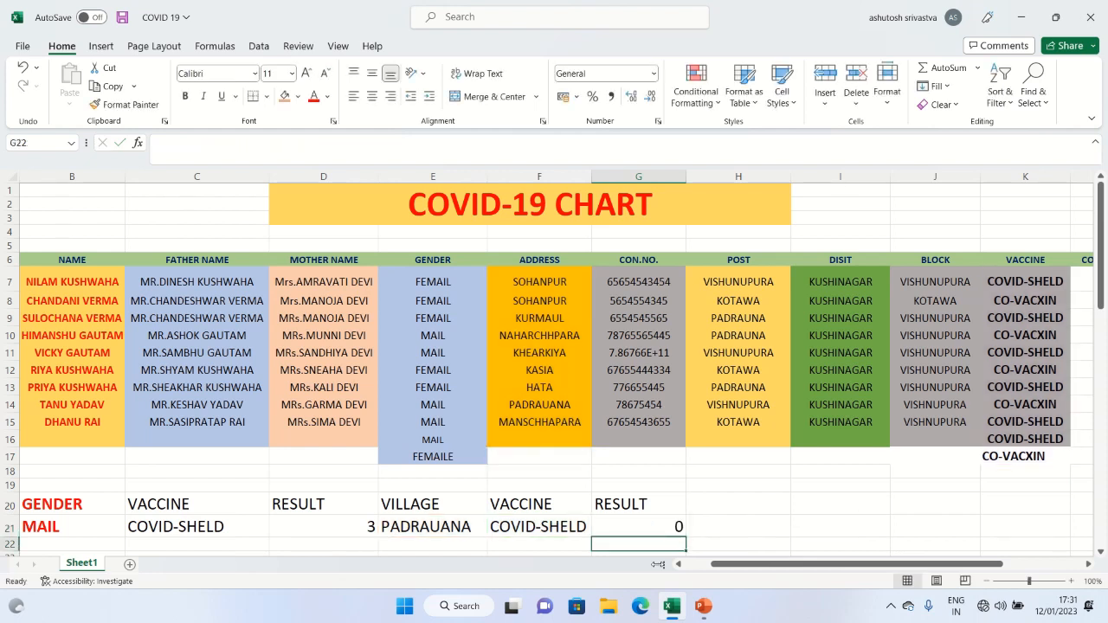
Test the village count by choosing KASIA, NAHARCHHPARA and SOHANPUR in turn in E21.
left_click(452, 519)
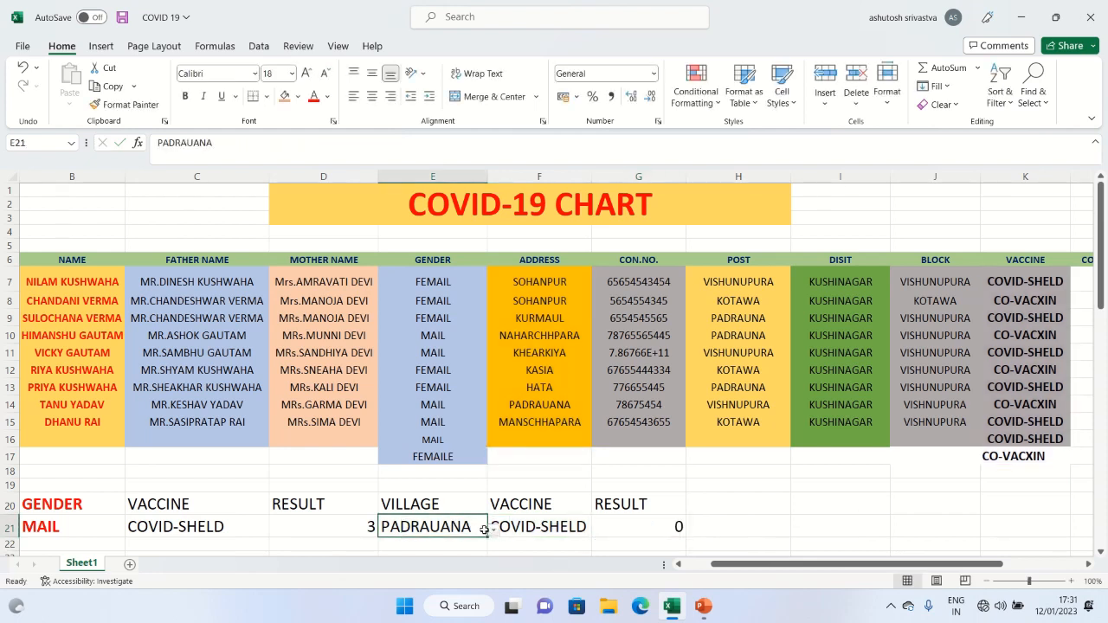
left_click(493, 533)
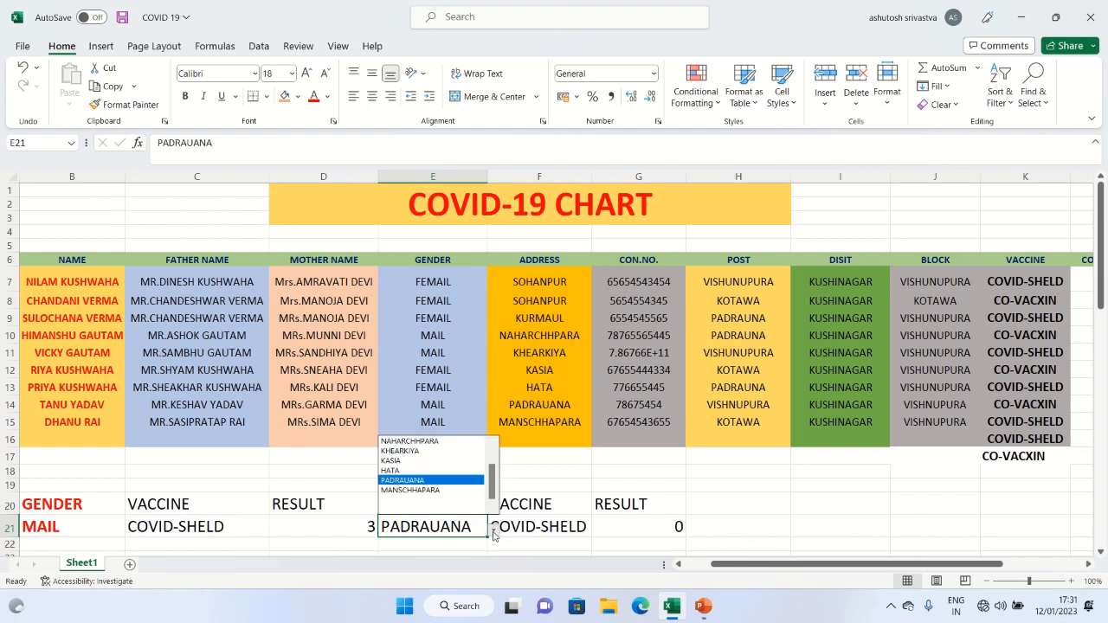
left_click(414, 461)
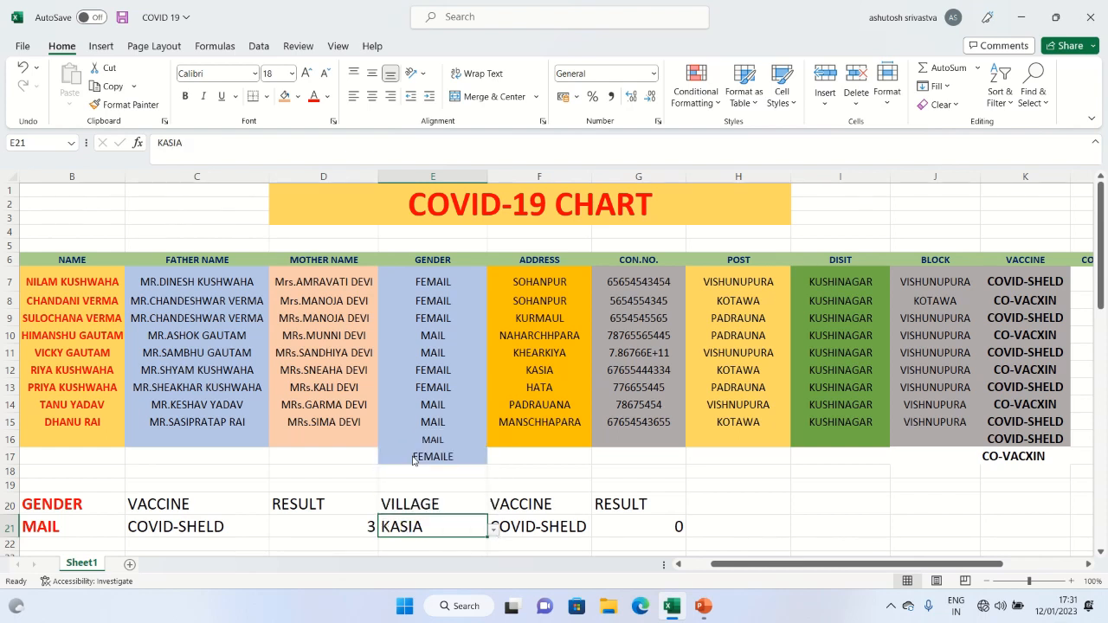
left_click(496, 534)
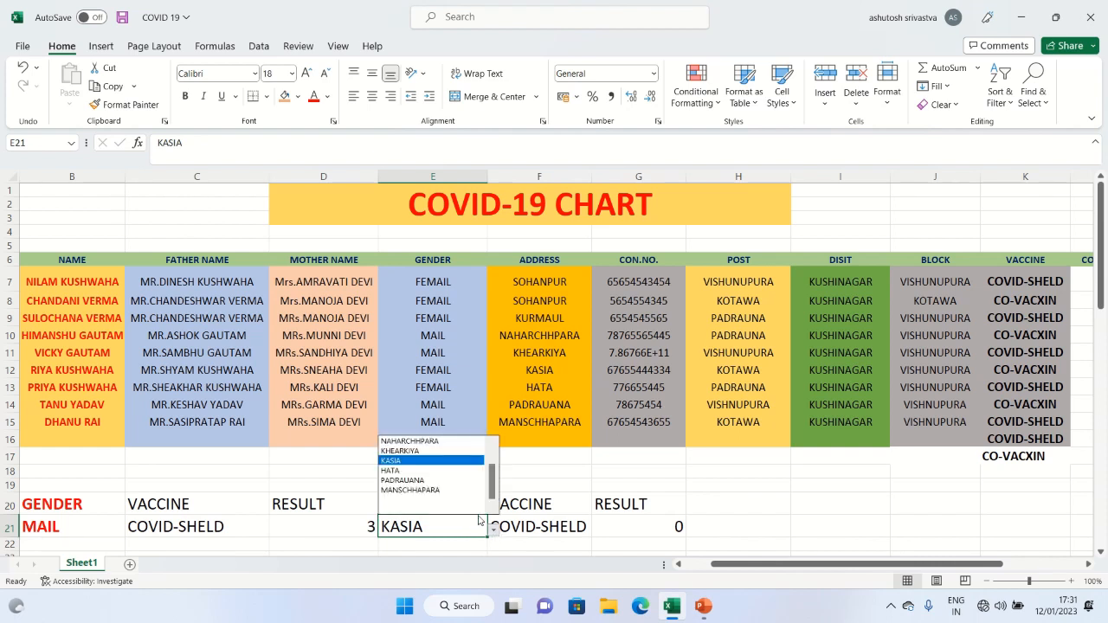
left_click(427, 442)
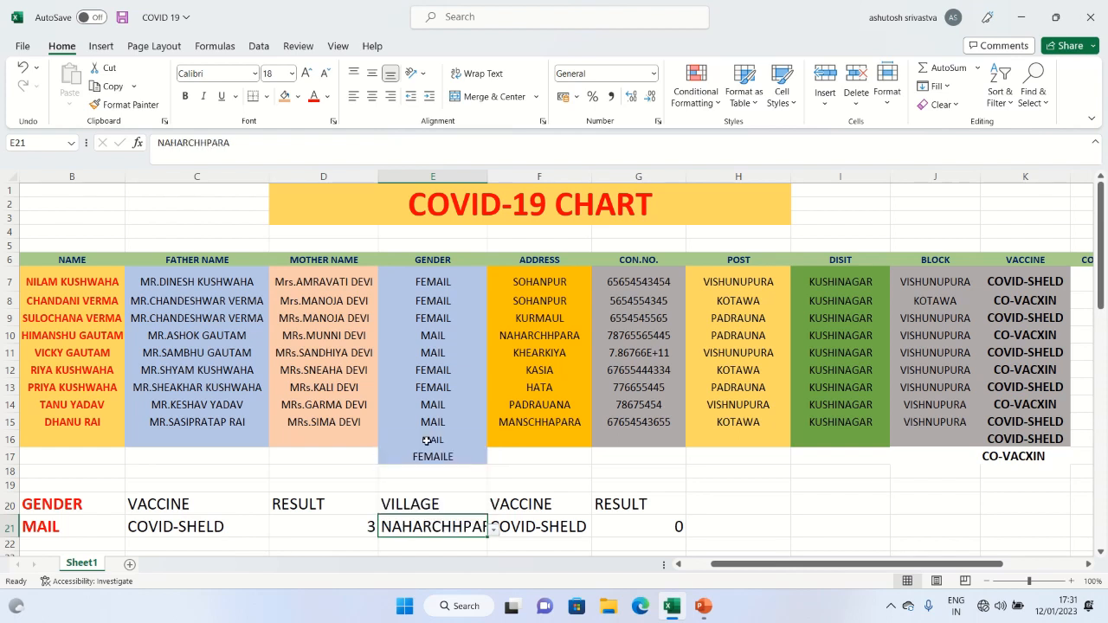
left_click(493, 533)
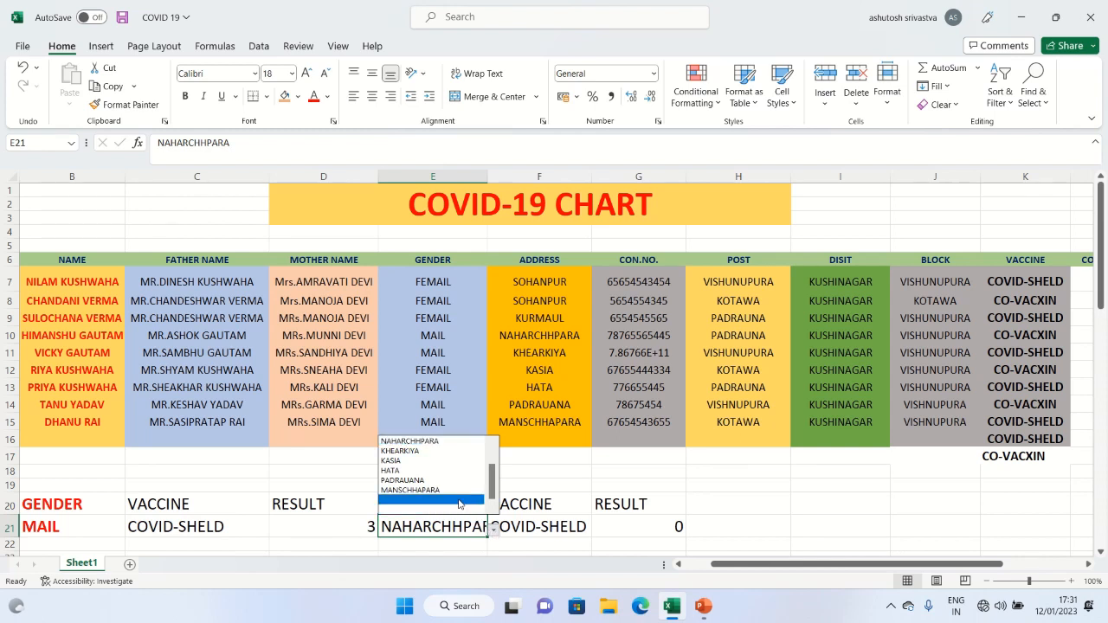
left_click_drag(490, 484, 490, 470)
left_click(434, 442)
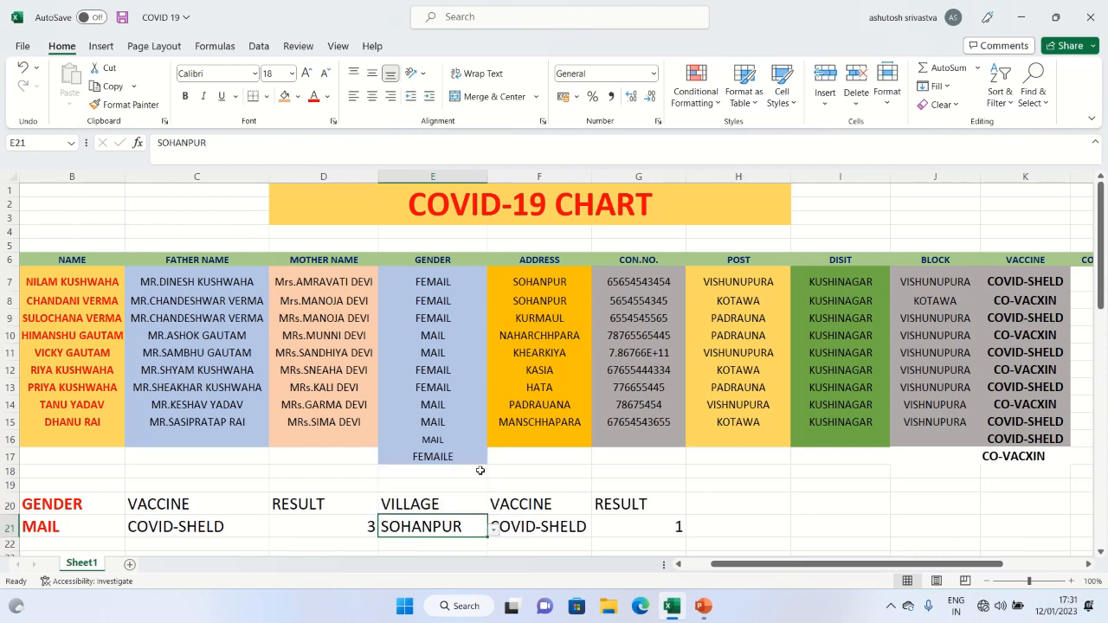
Choose CO-VACXIN as the vaccine in F21.
left_click(541, 526)
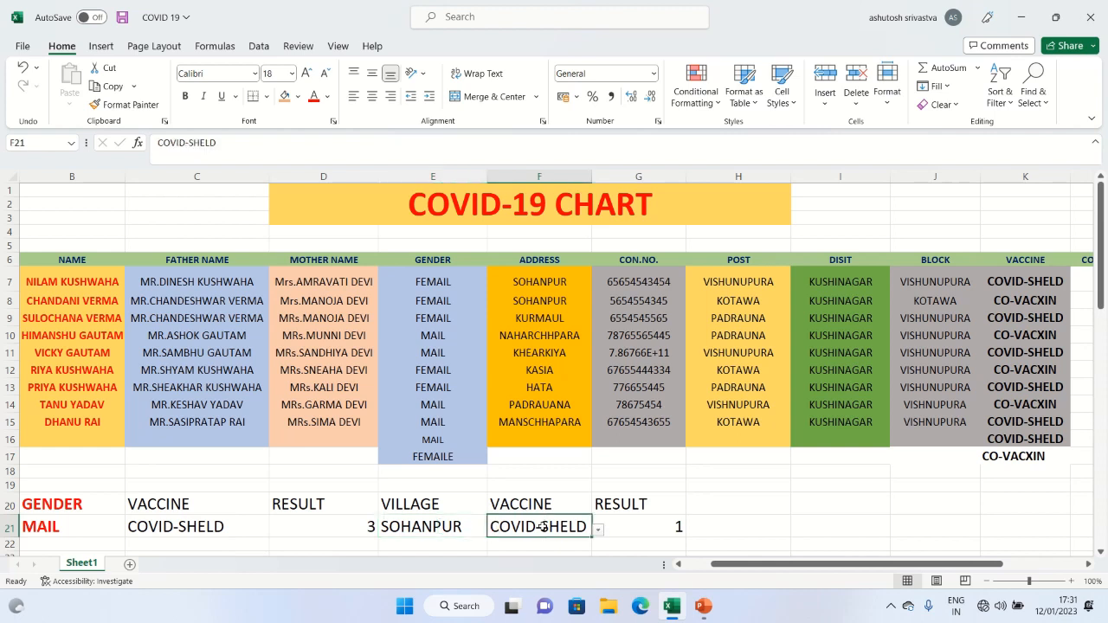
left_click(597, 529)
left_click(571, 542)
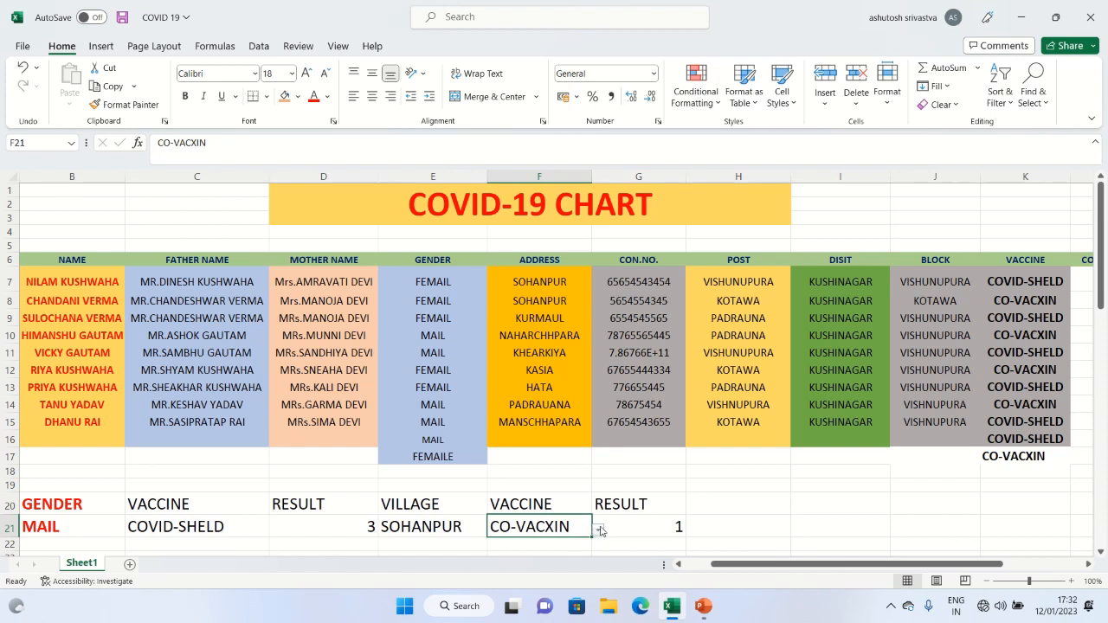
Look through the village choices for E21 and replace its entry with PADRAUNA.
left_click(458, 535)
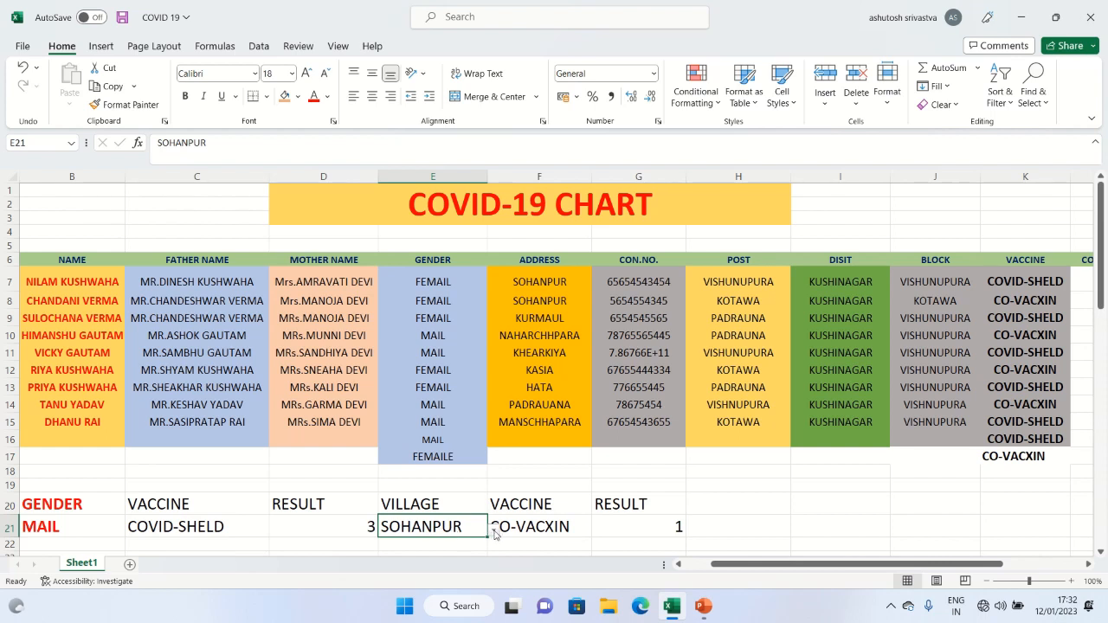
left_click(494, 531)
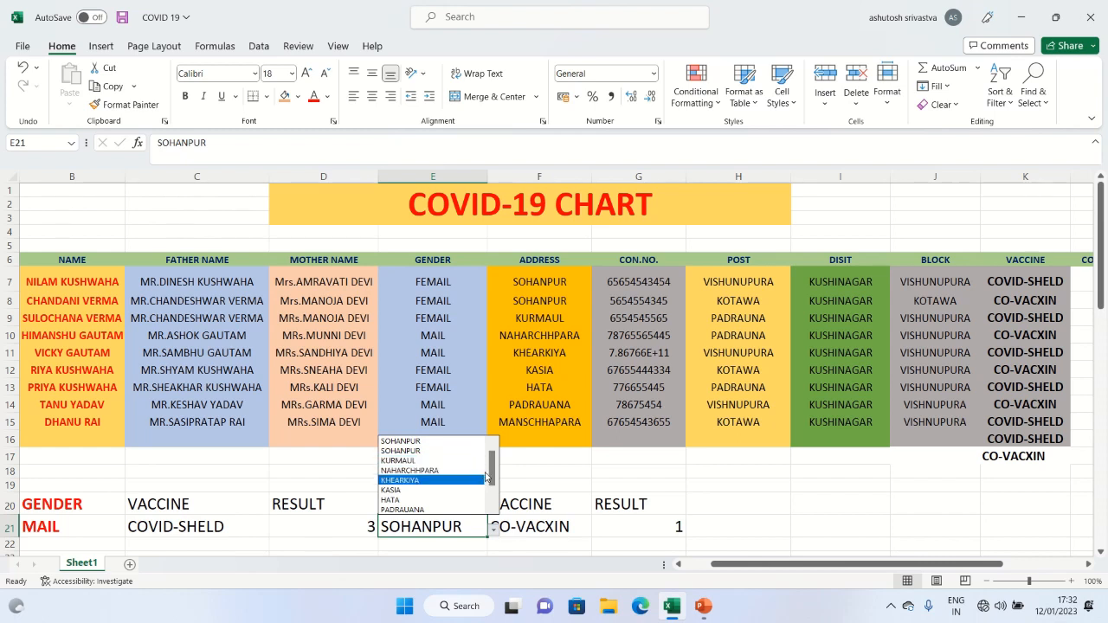
left_click_drag(496, 472, 493, 519)
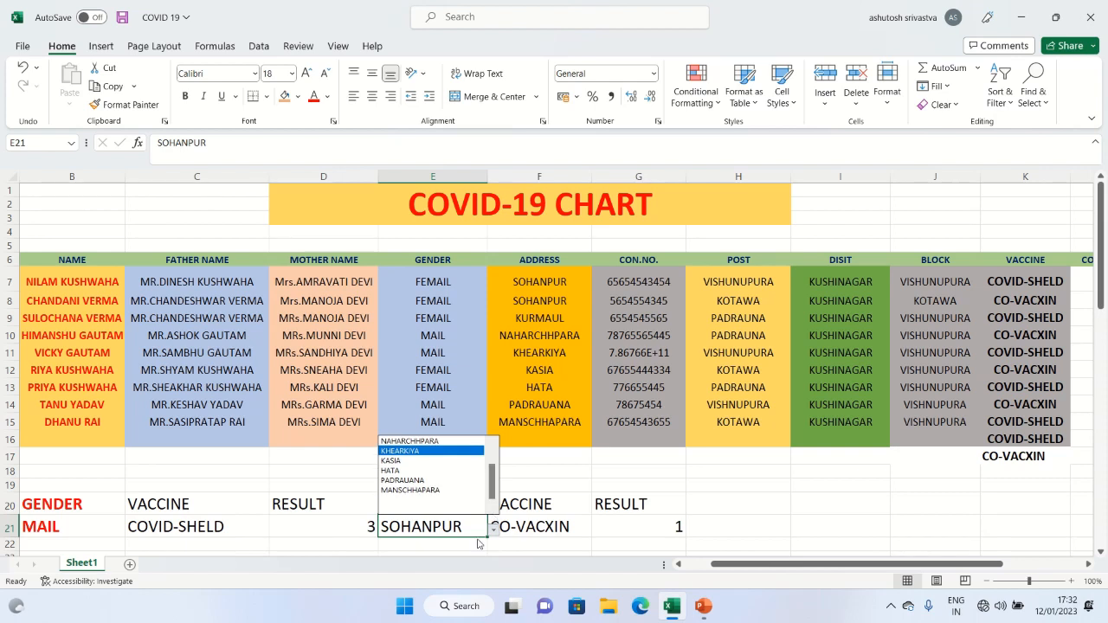
left_click(466, 529)
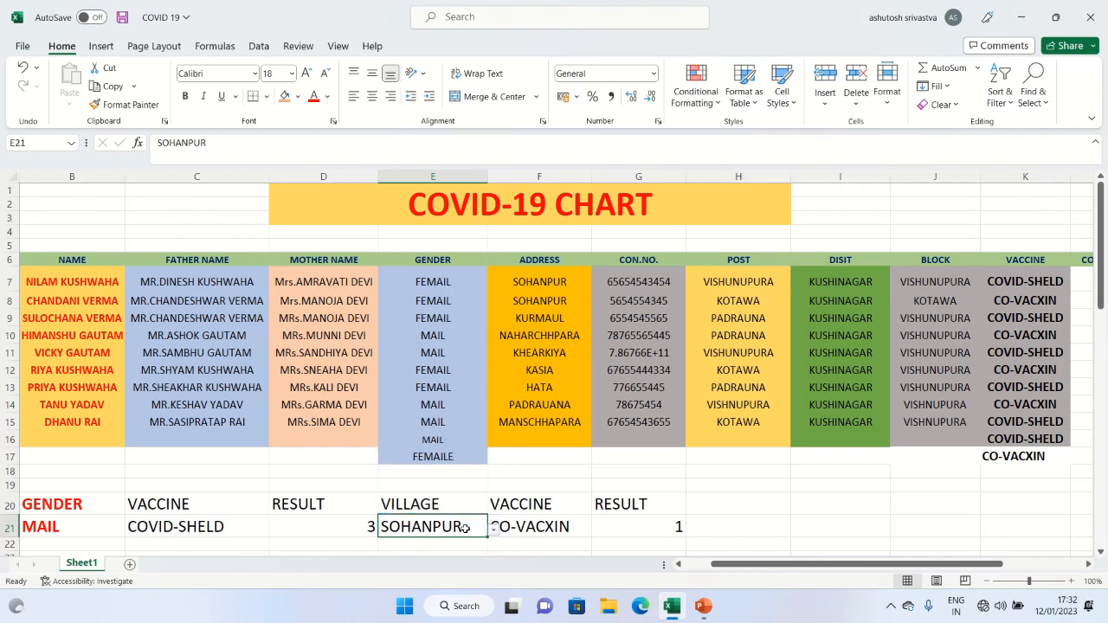
key("BackSpace")
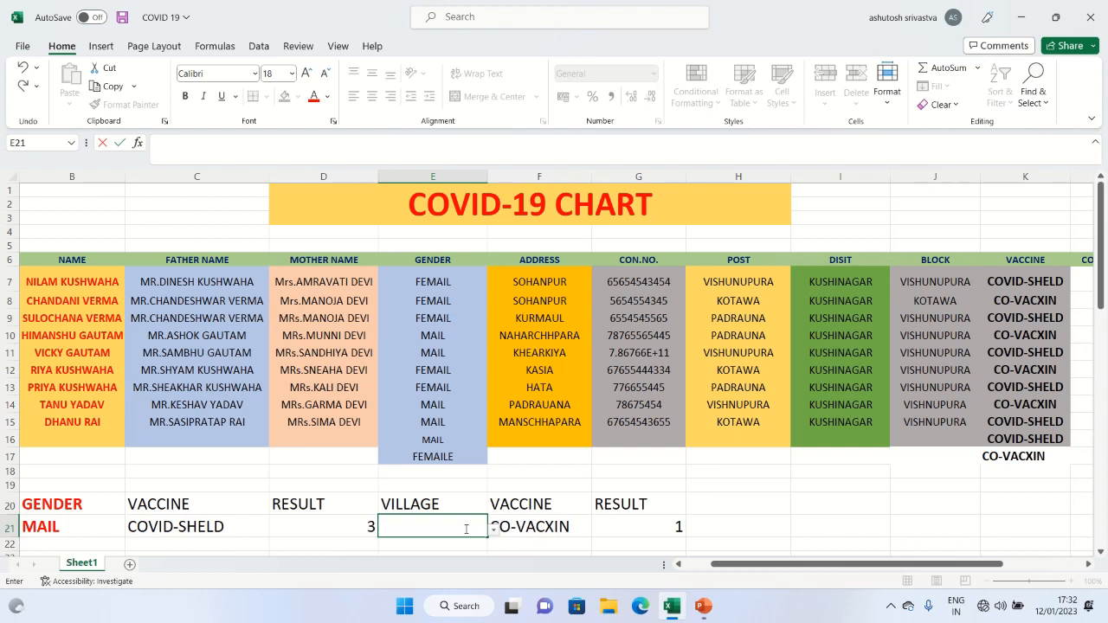
type("PADRAUNA")
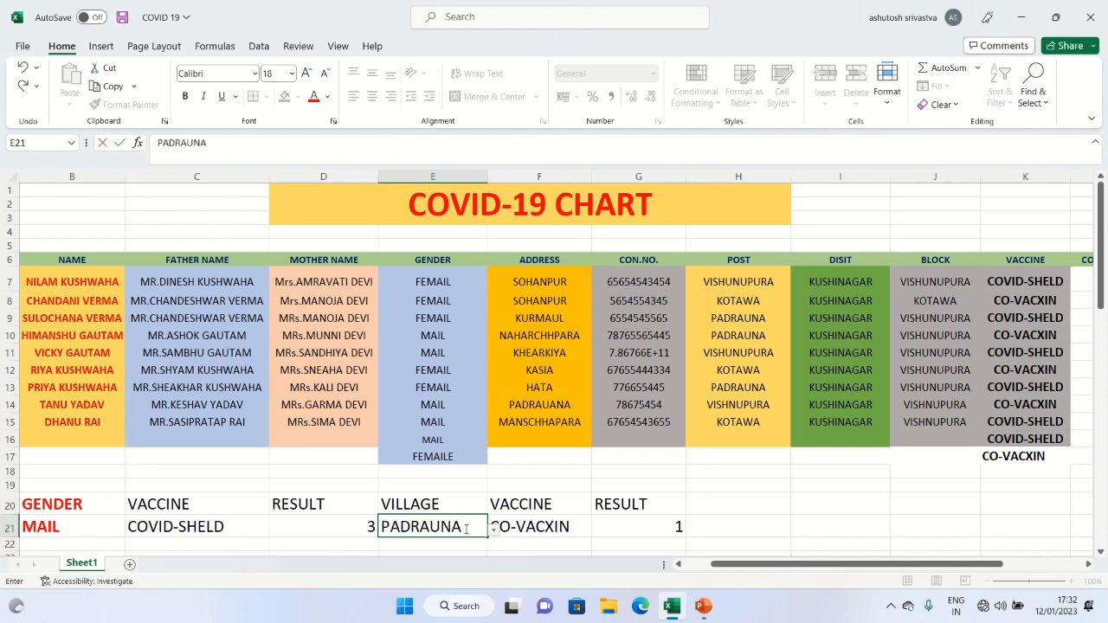
key("Return")
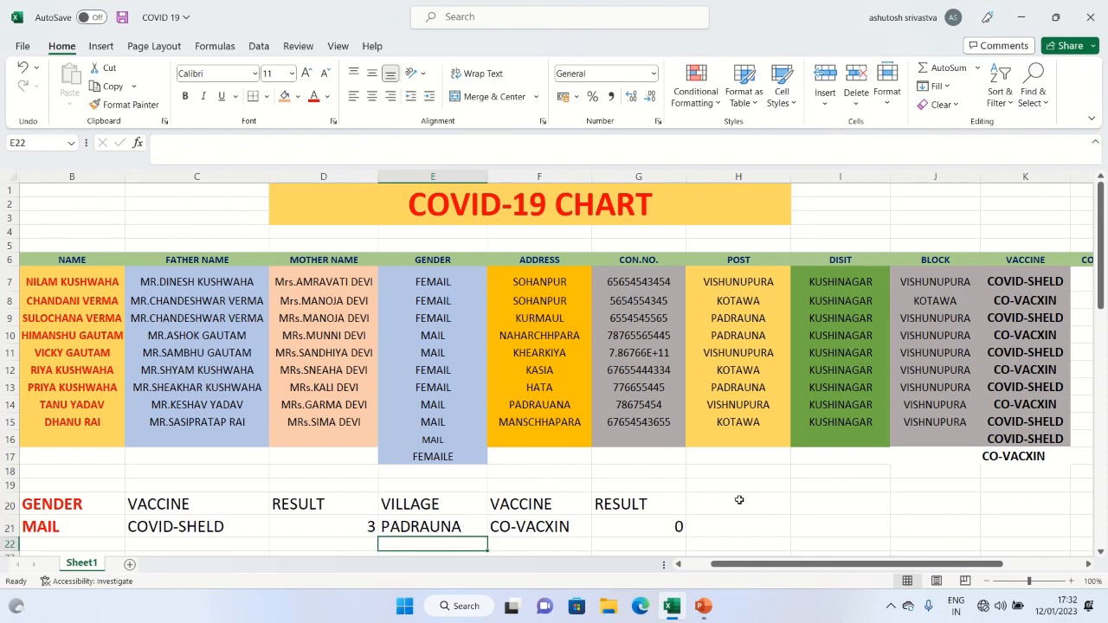
Fill the empty ADDRESS cells with PADRAUANA in F16 and SOHANPUR in F17.
left_click(570, 422)
left_click(565, 432)
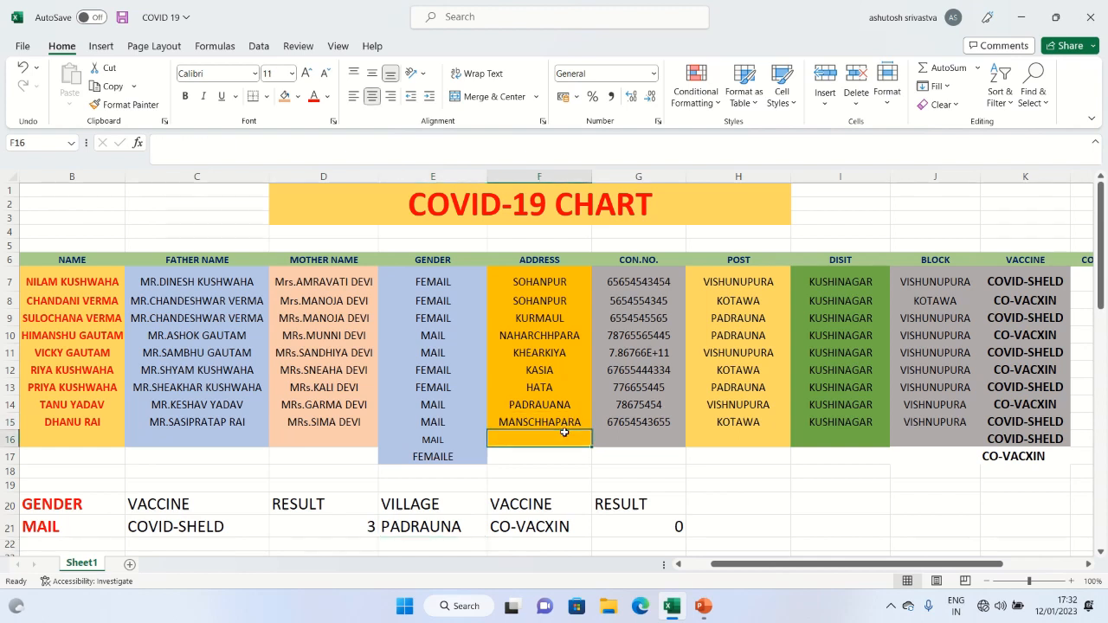
type("PADRAUANA")
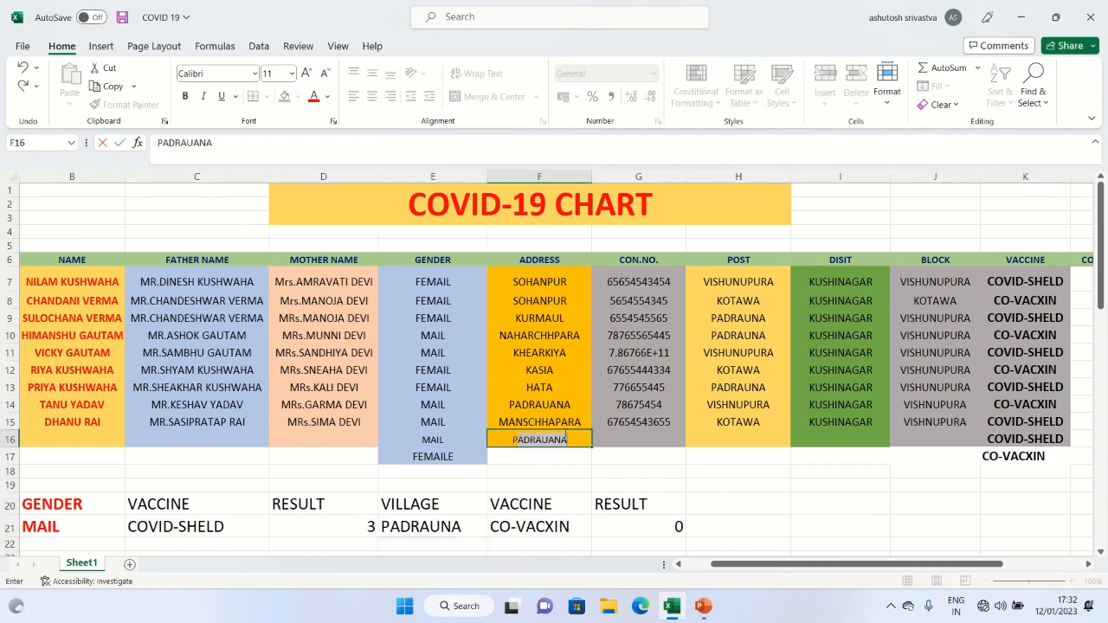
key("Return")
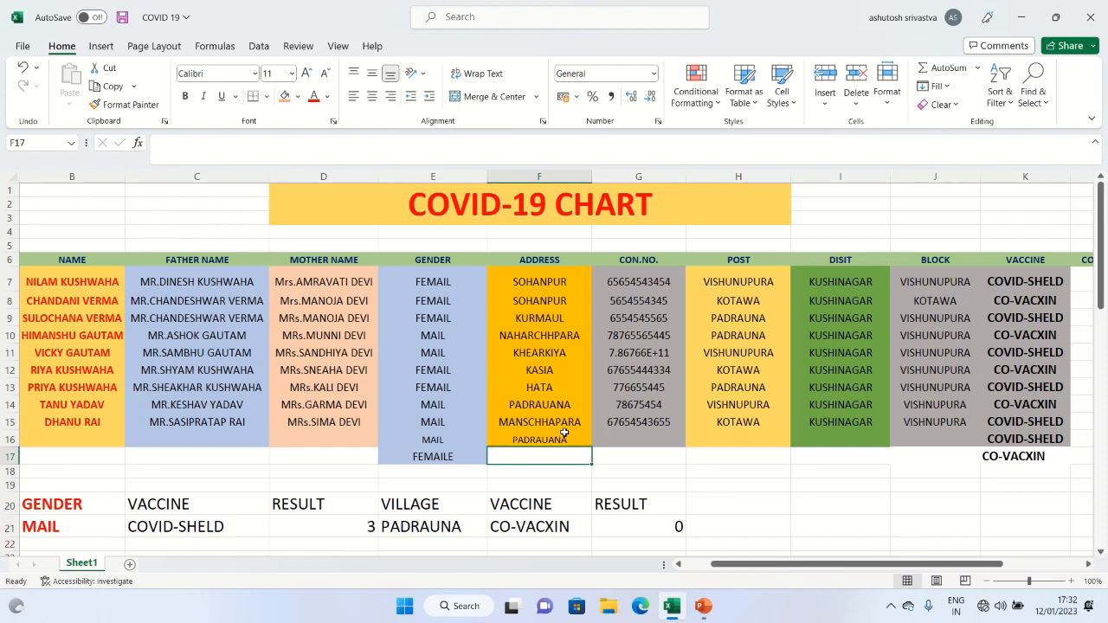
type("S")
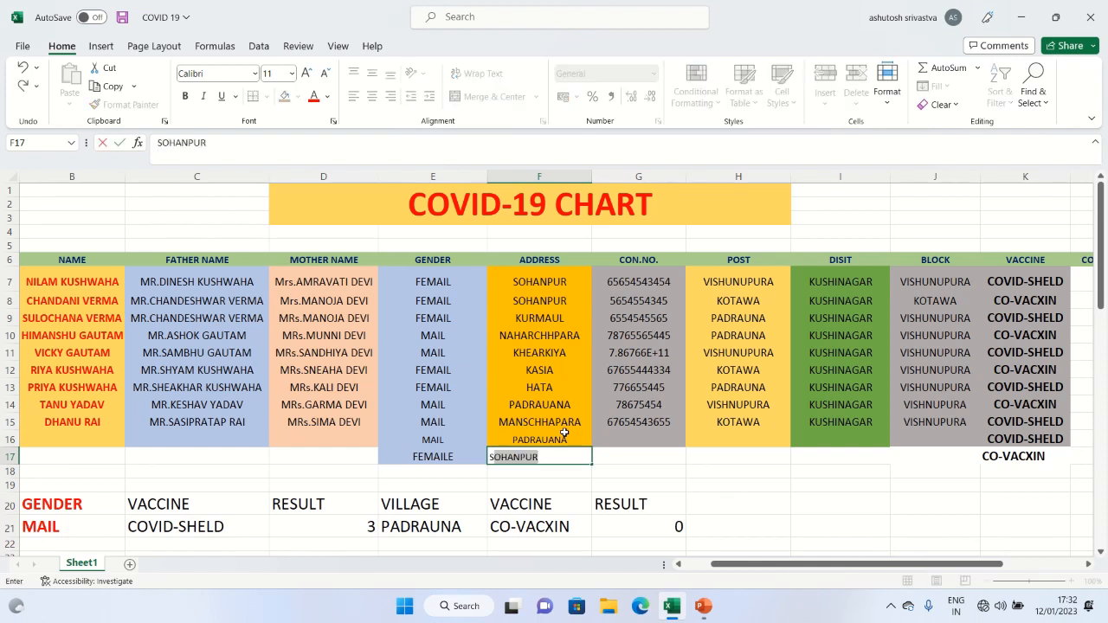
key("Return")
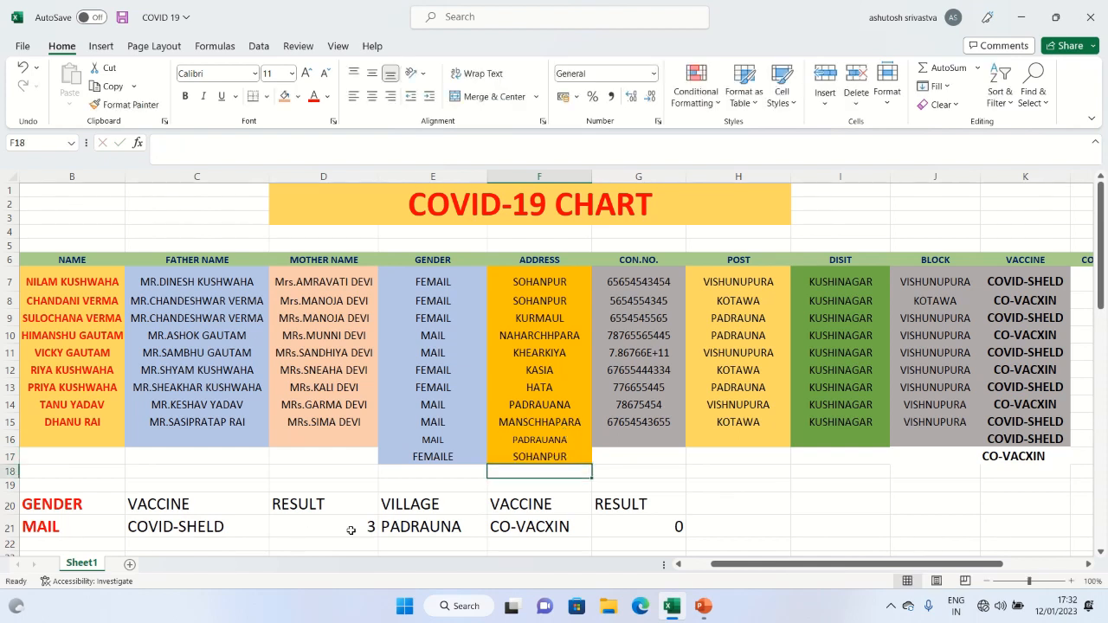
Choose SOHANPUR as the village in E21 and COVID-SHELD as the vaccine in F21.
left_click(441, 528)
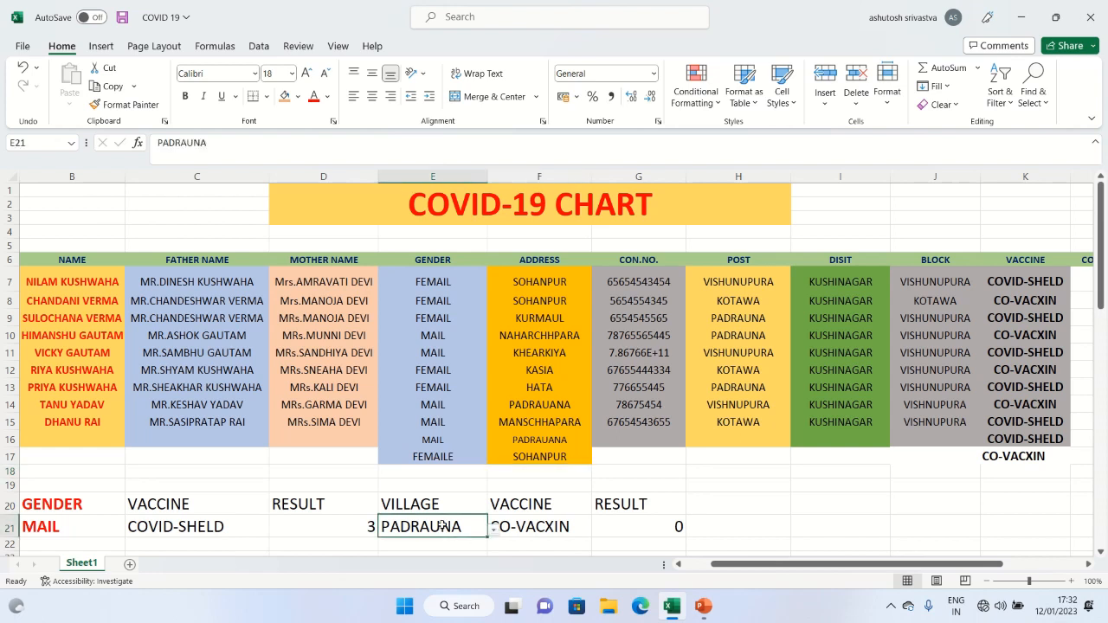
left_click(493, 534)
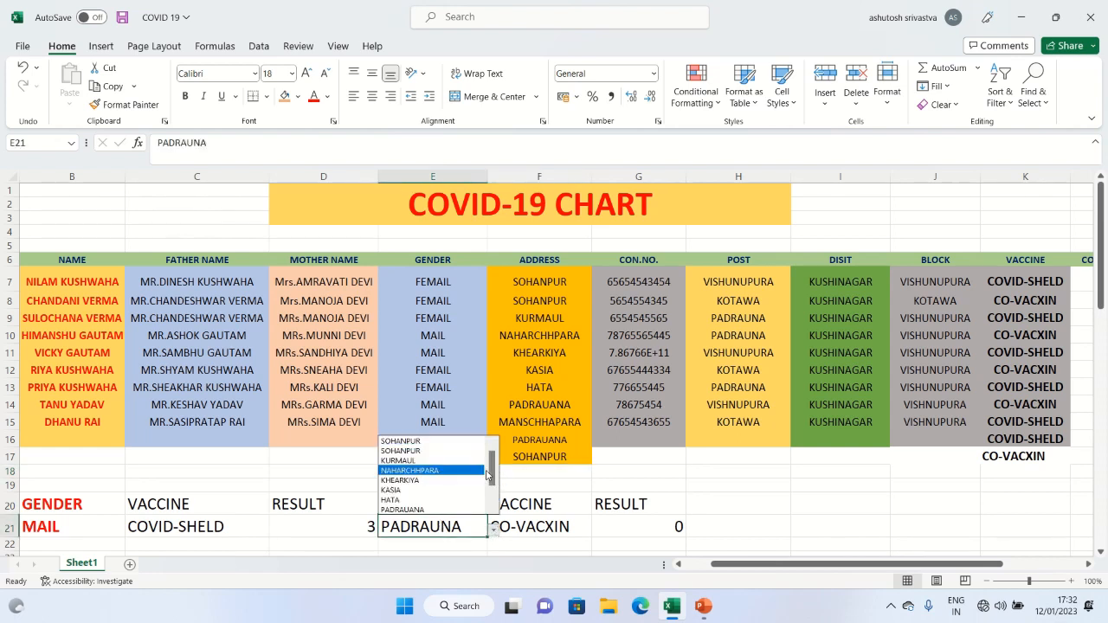
left_click(443, 442)
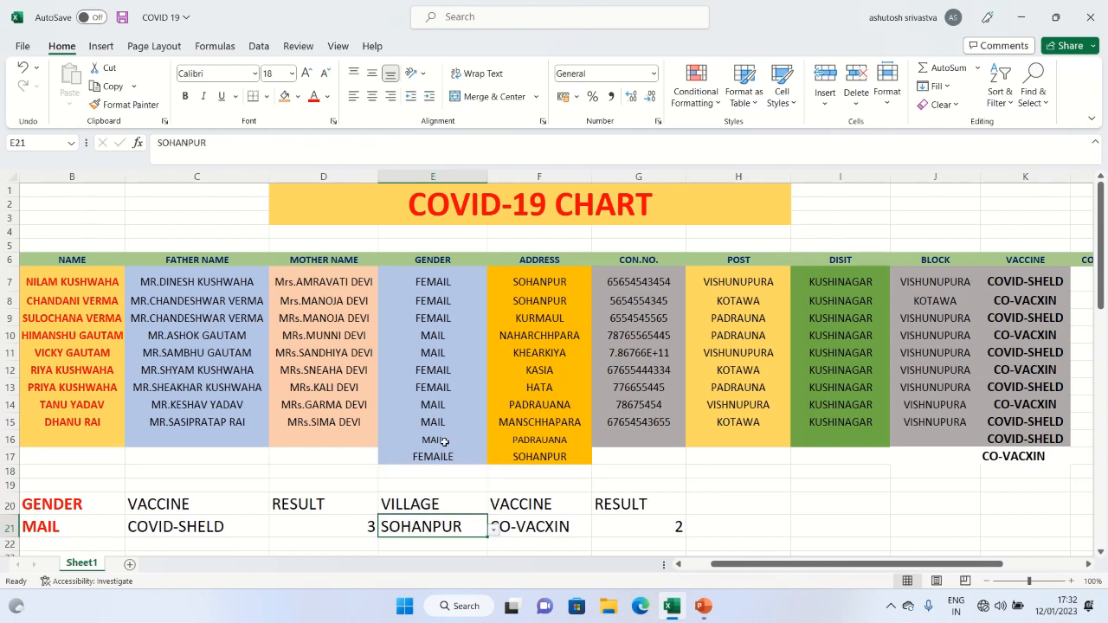
left_click(558, 531)
left_click(597, 538)
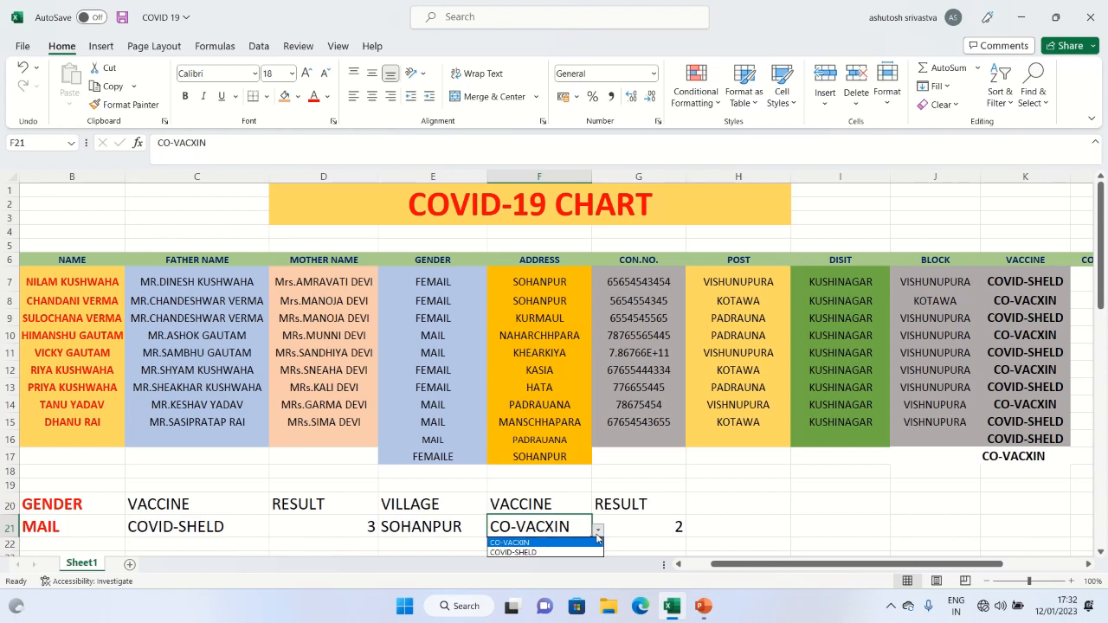
left_click(575, 548)
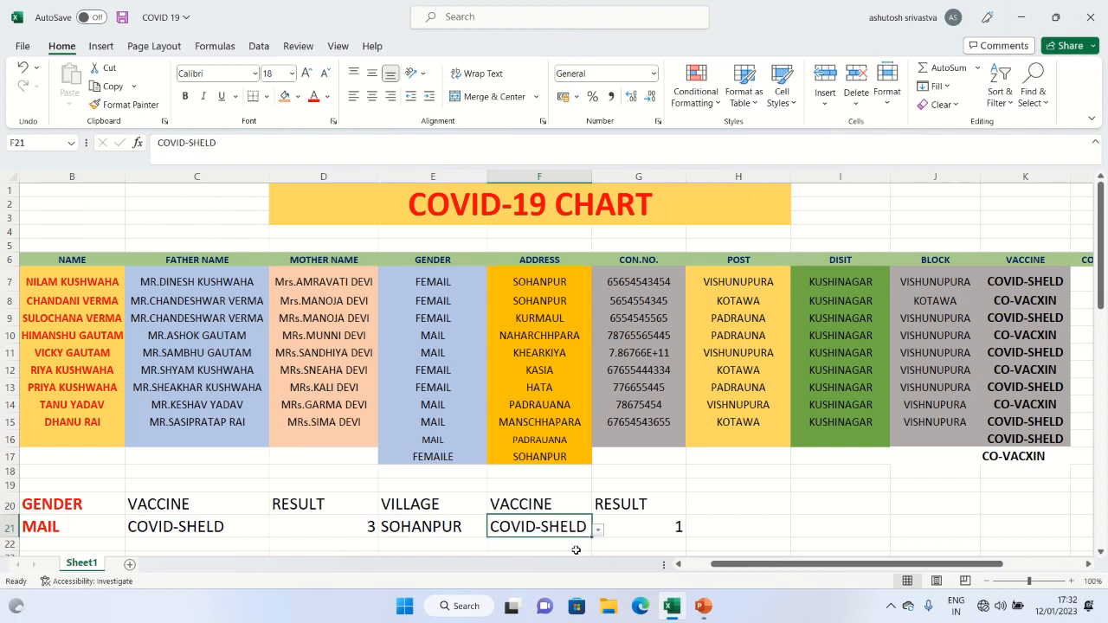
Replace the ADDRESS entry in F14 with SOHANPUR.
left_click(561, 408)
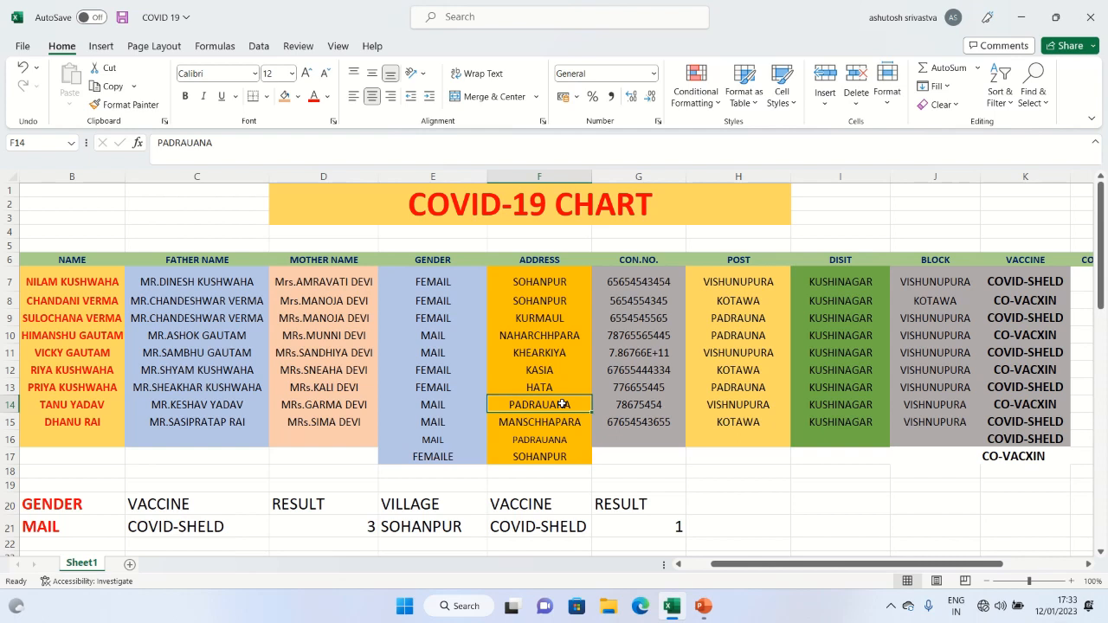
type("SOHANPUR")
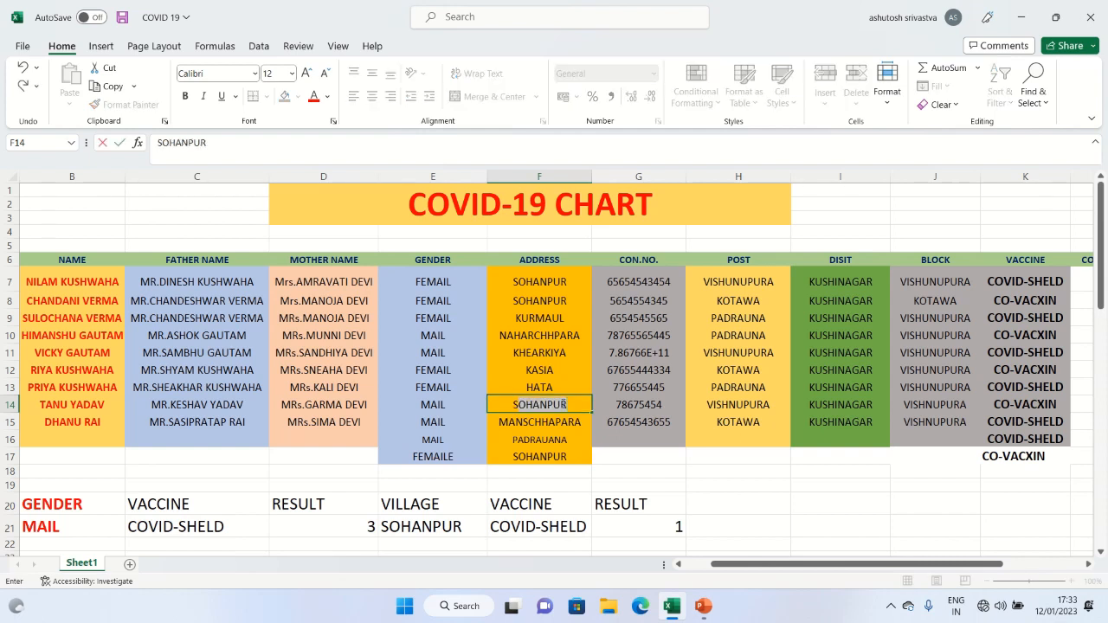
key("Return")
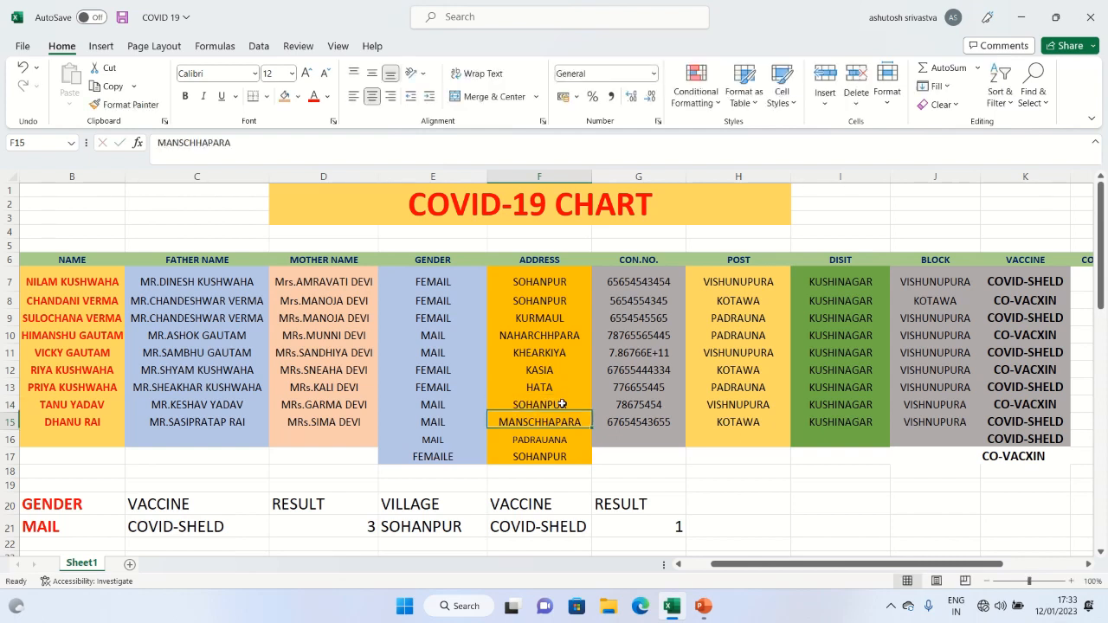
Test the SOHANPUR count by switching the vaccine in F21 to CO-VACXIN and back to COVID-SHELD.
left_click(561, 527)
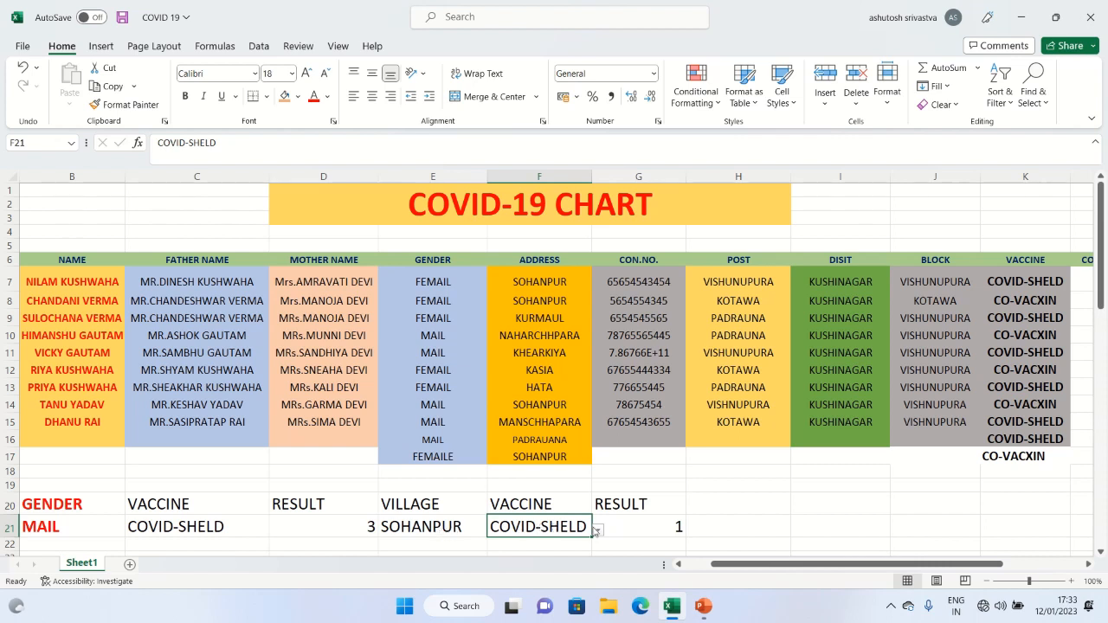
left_click(598, 530)
left_click(571, 540)
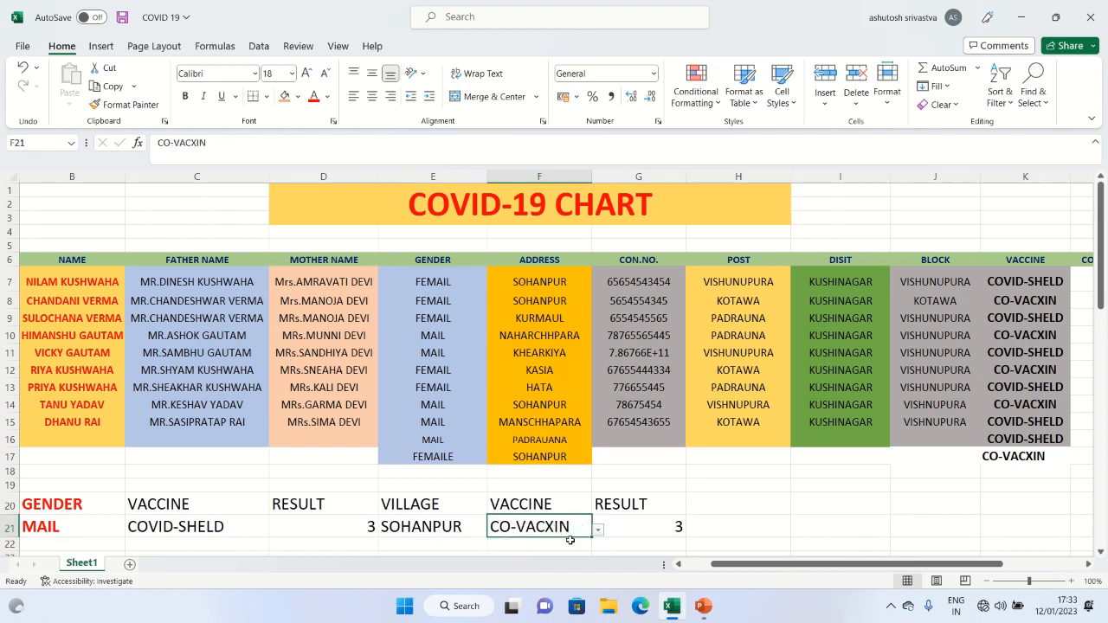
left_click(598, 530)
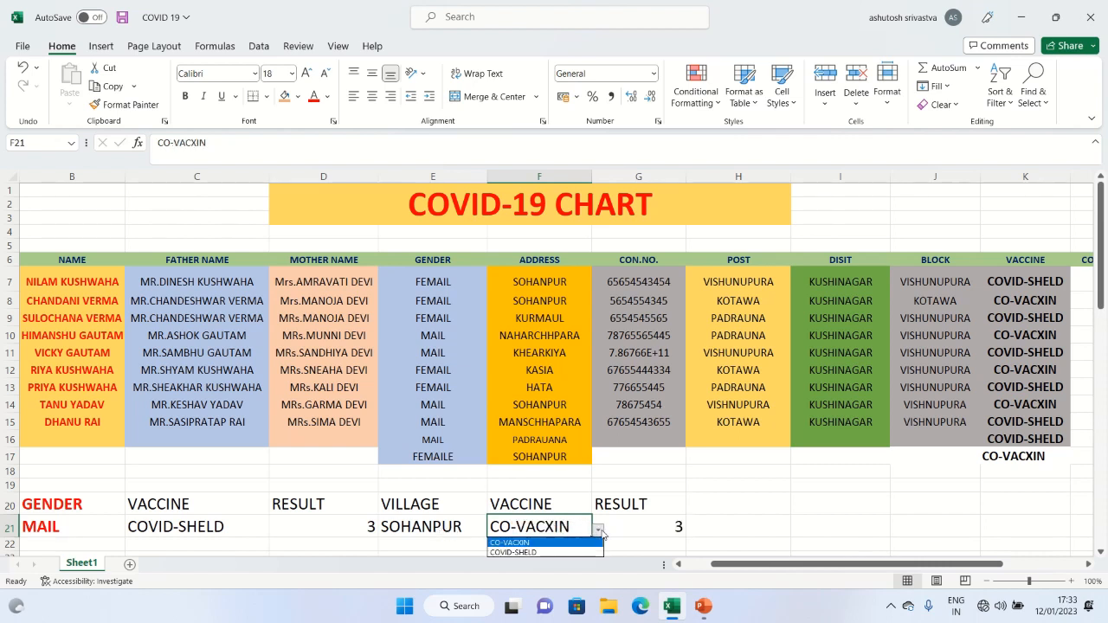
left_click(562, 553)
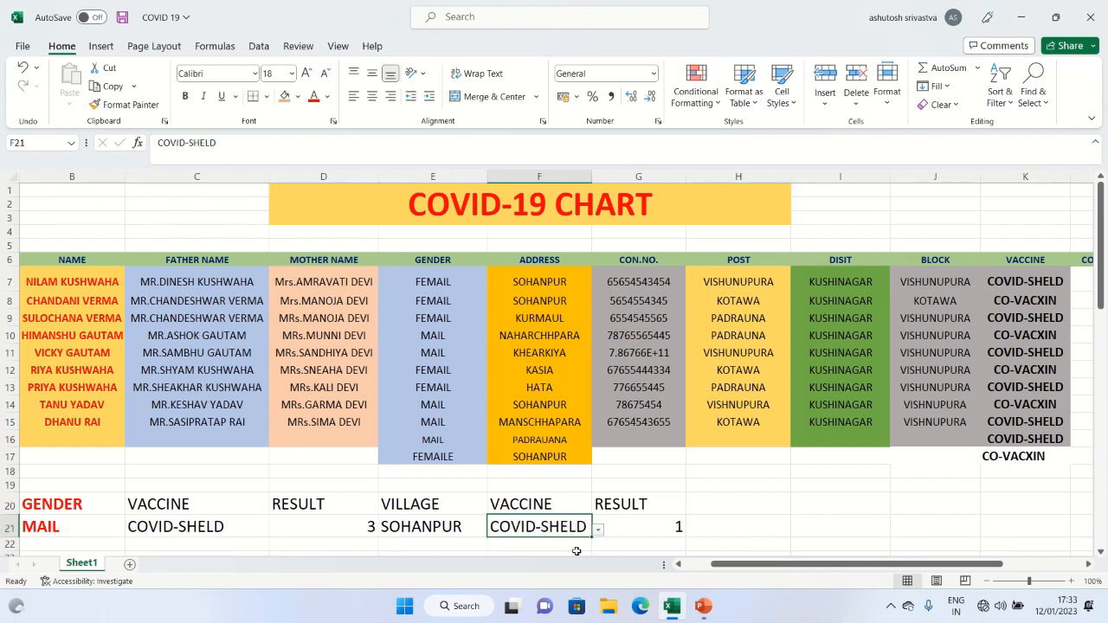
left_click(645, 535)
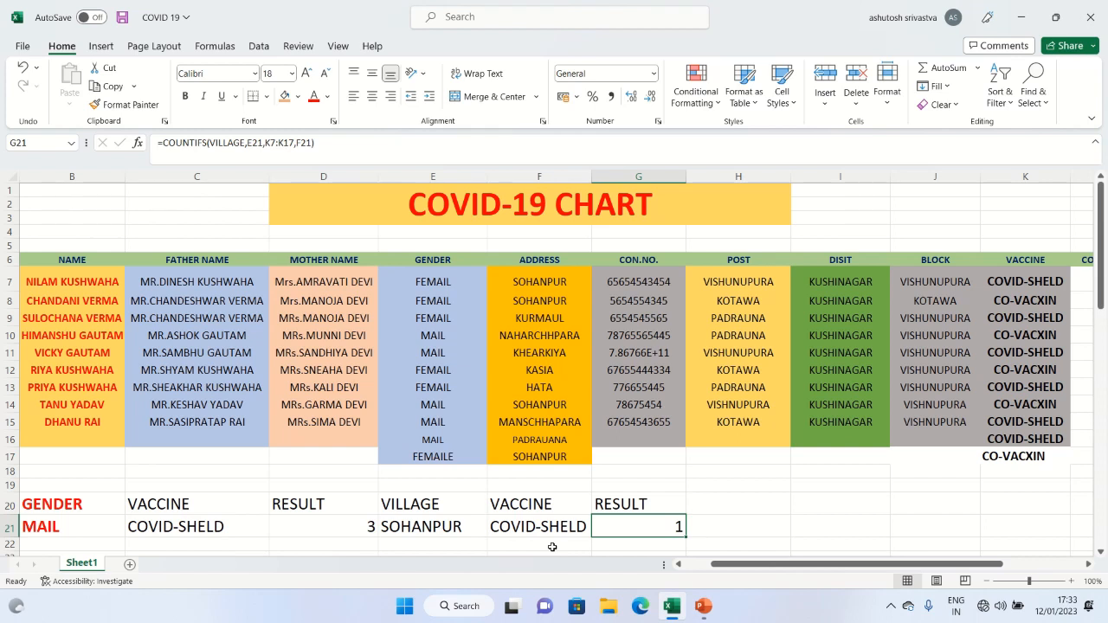
left_click(768, 527)
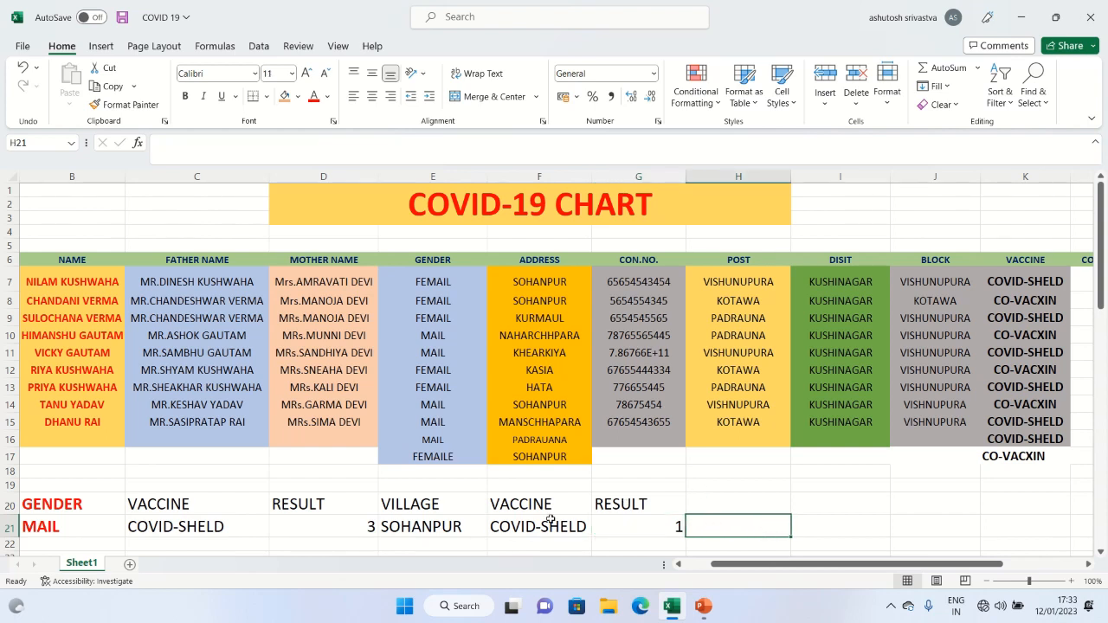
left_click(465, 541)
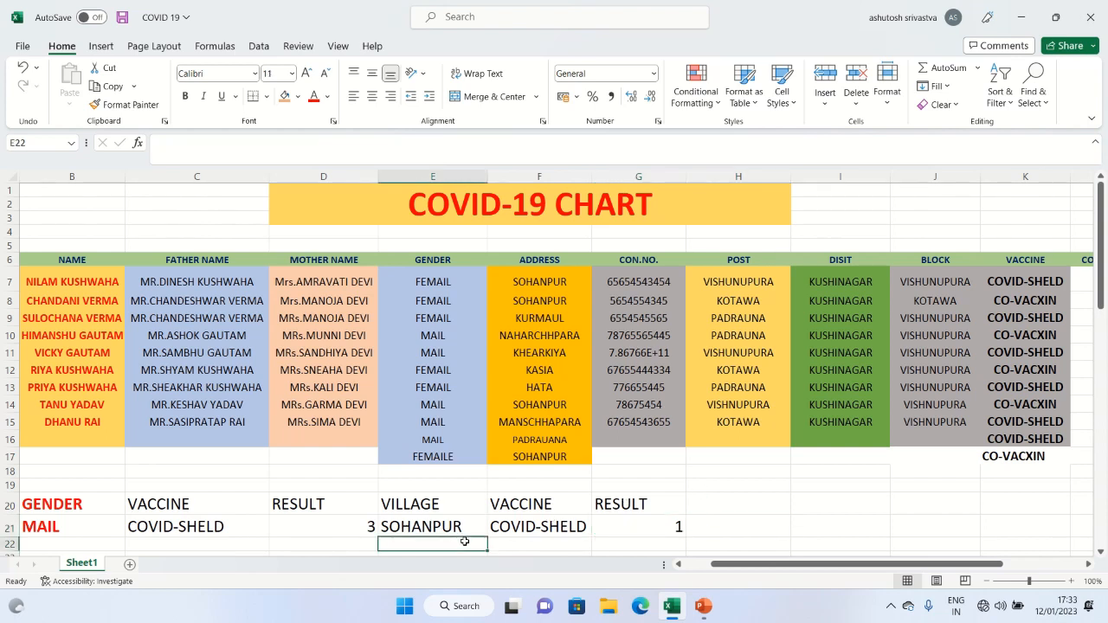
left_click(625, 534)
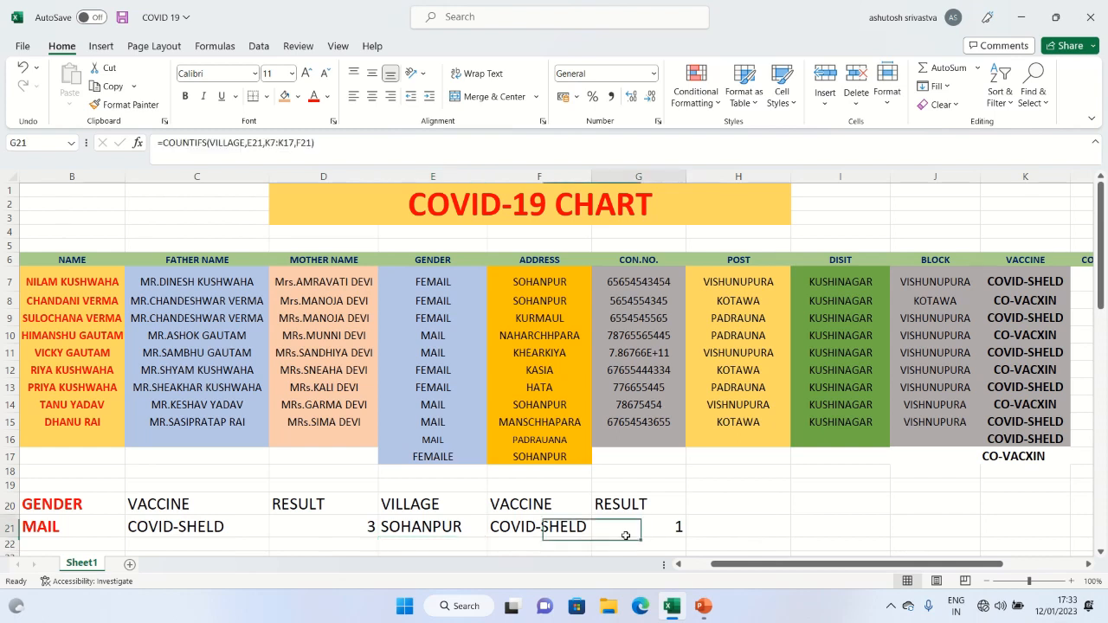
left_click(638, 554)
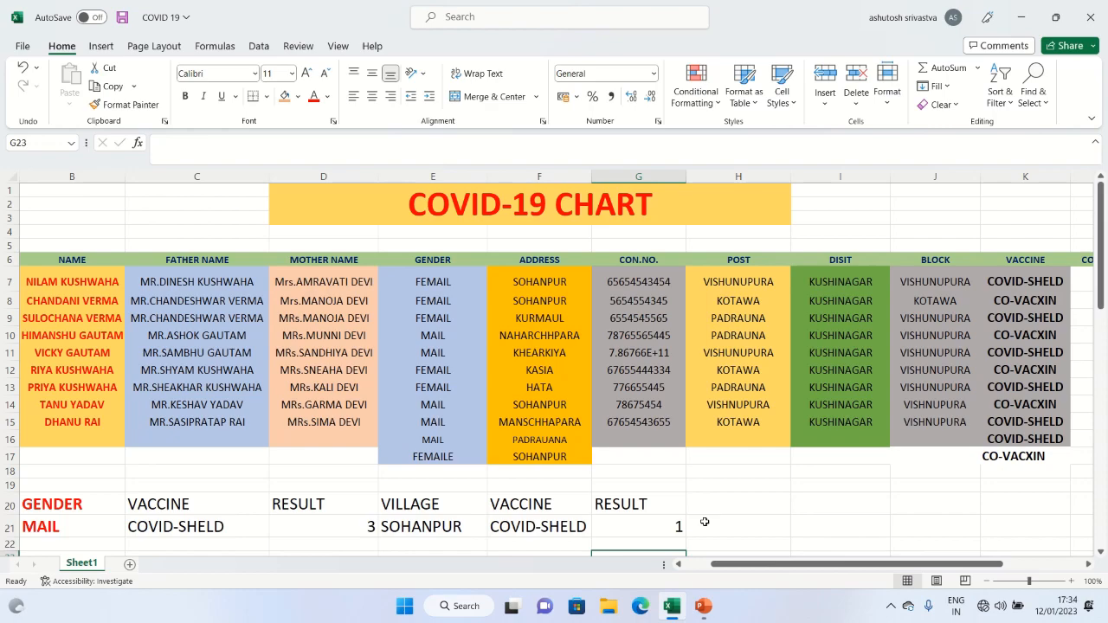
mouse_move(659, 9)
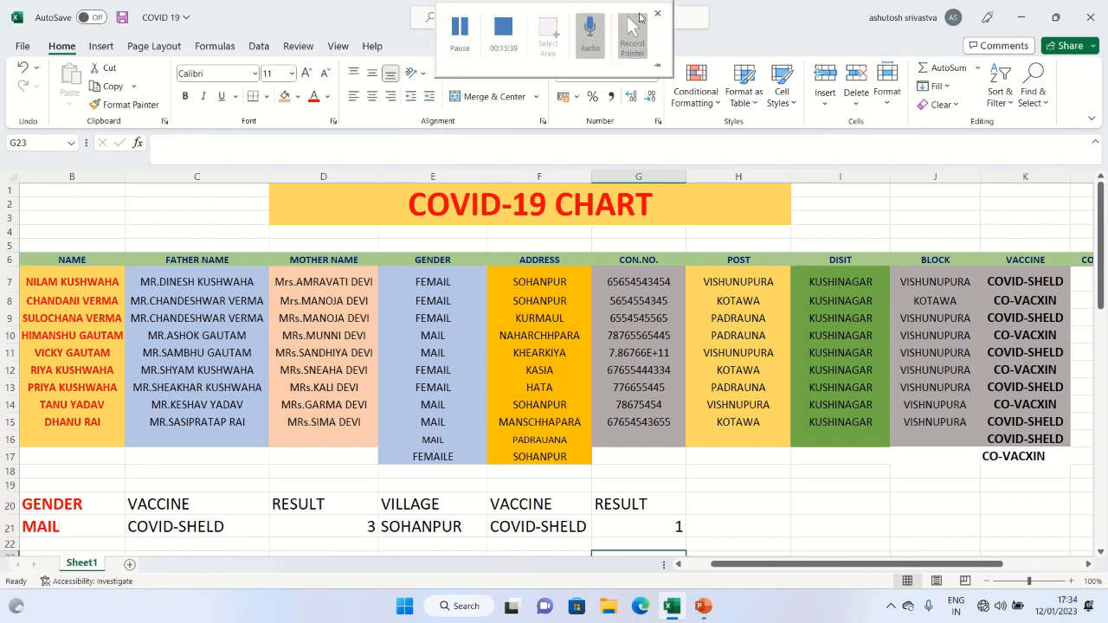
left_click(495, 24)
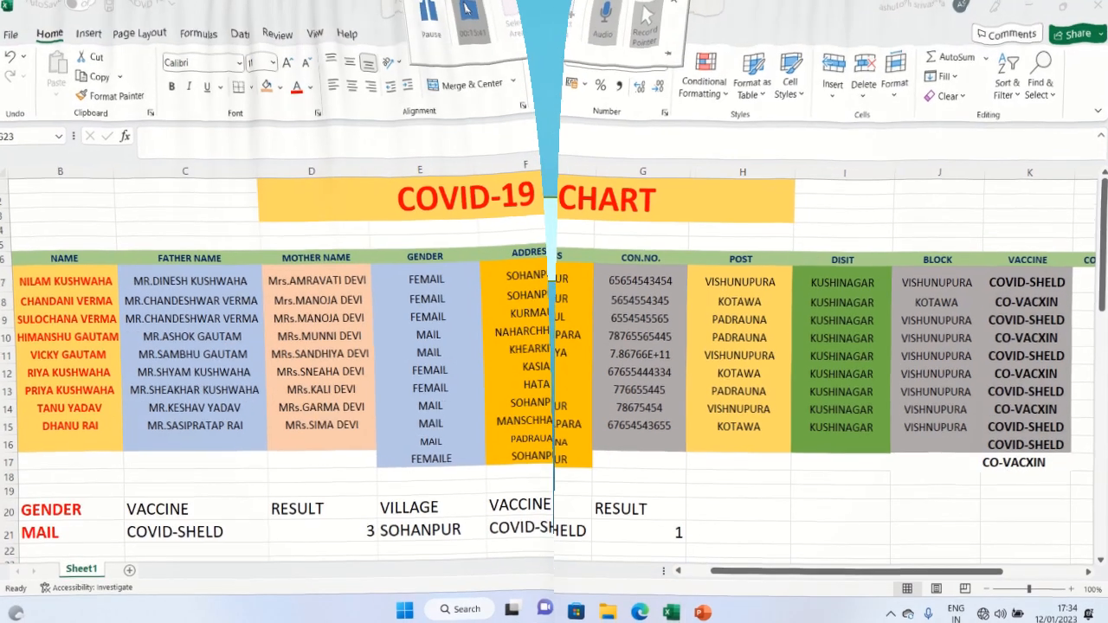